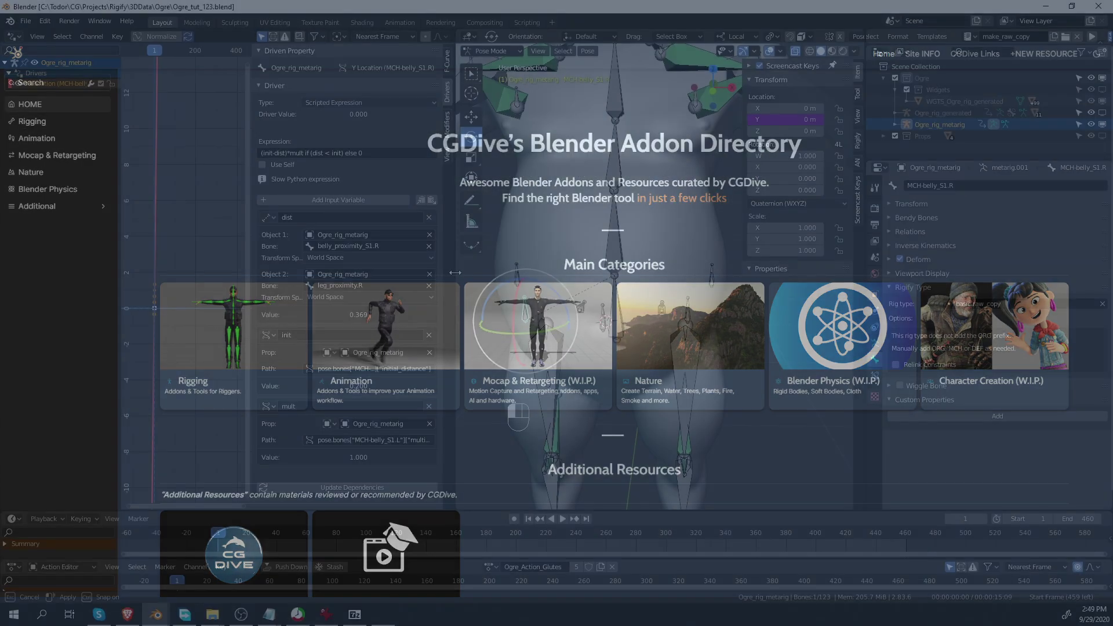
Enlarge the 3D viewport over the driver editor and frame the ogre's belly bones.
left_click_drag(455, 273, 17, 261)
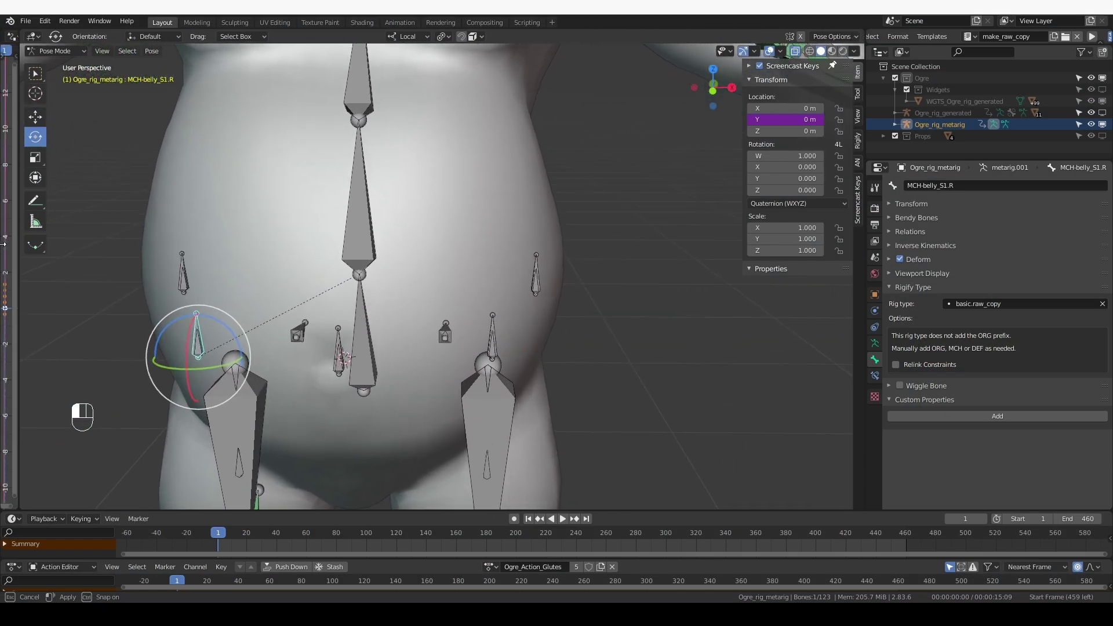
scroll(216, 300, "down", 3)
mouse_move(359, 290)
middle_mouse_down()
mouse_move(322, 326)
mouse_move(350, 291)
mouse_move(371, 303)
middle_mouse_up()
scroll(350, 291, "up", 3)
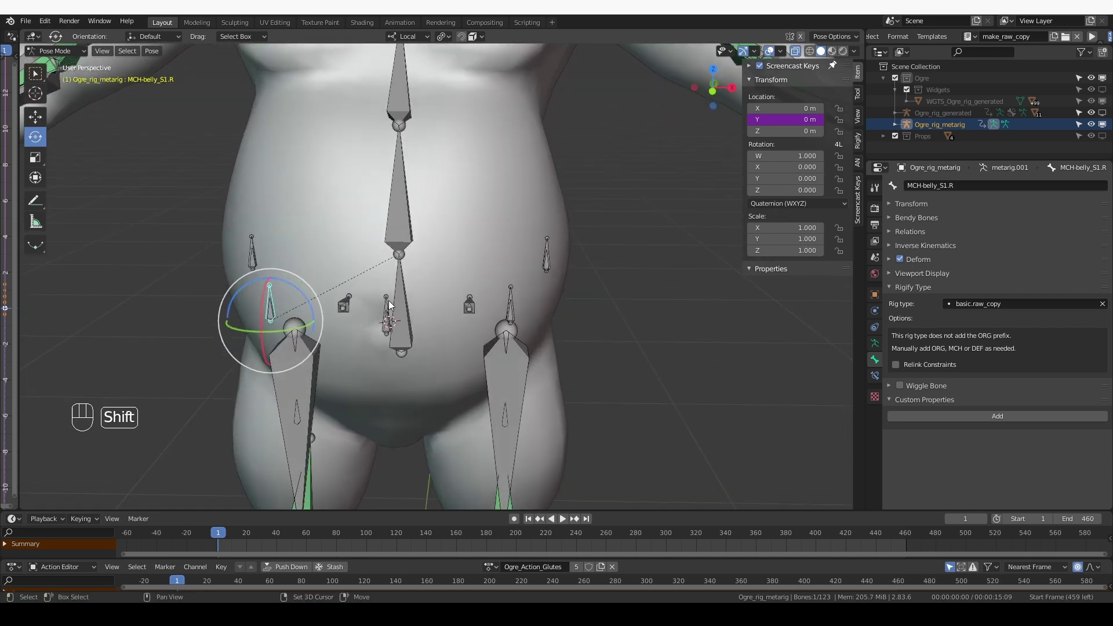
Duplicate the five MCH belly bones (centre plus S1 and S2 on both sides) in place in Edit Mode.
left_click(388, 300, "shift")
left_click(251, 239, "shift")
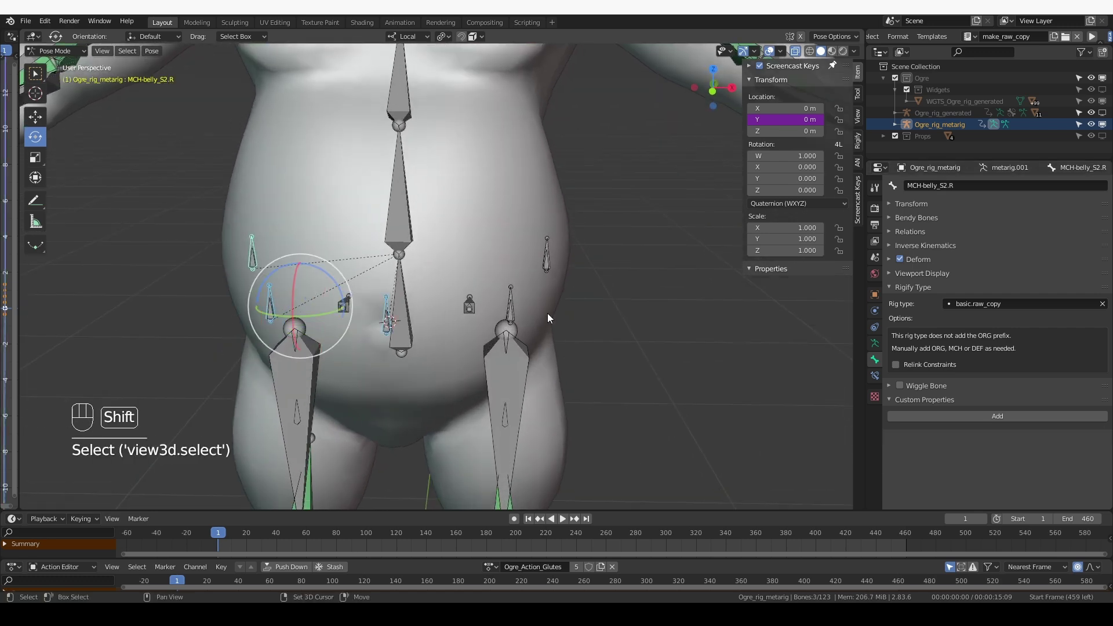
left_click(508, 287, "shift")
left_click(545, 249, "shift")
key("Tab")
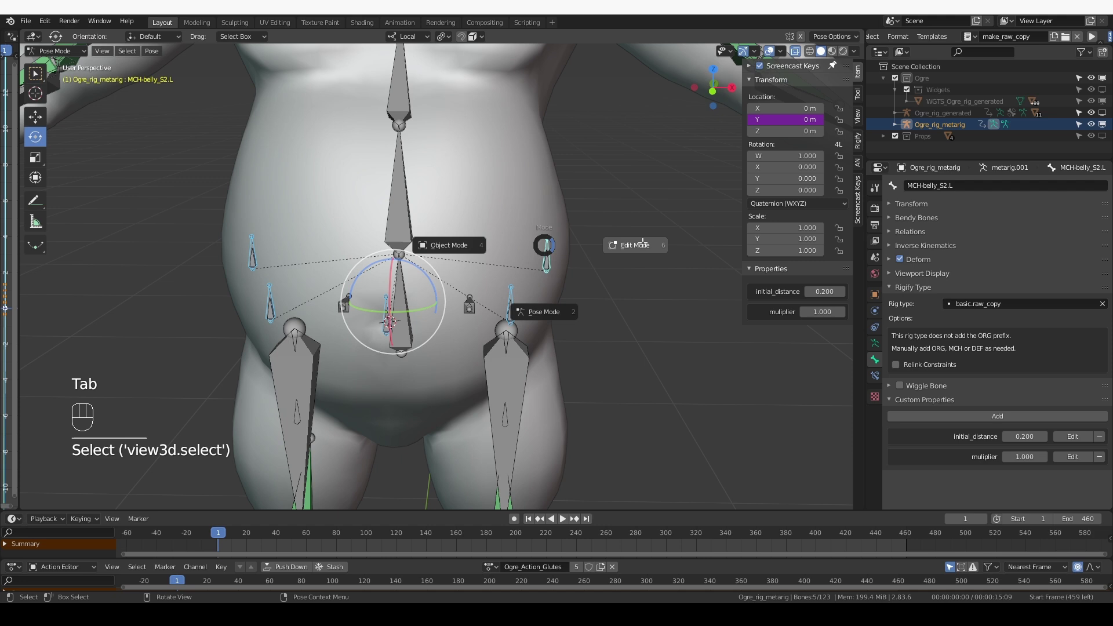
key("shift+d")
Scale up the duplicated belly bones about their individual origins by about 1.43.
key("s")
key("Tab")
key("s")
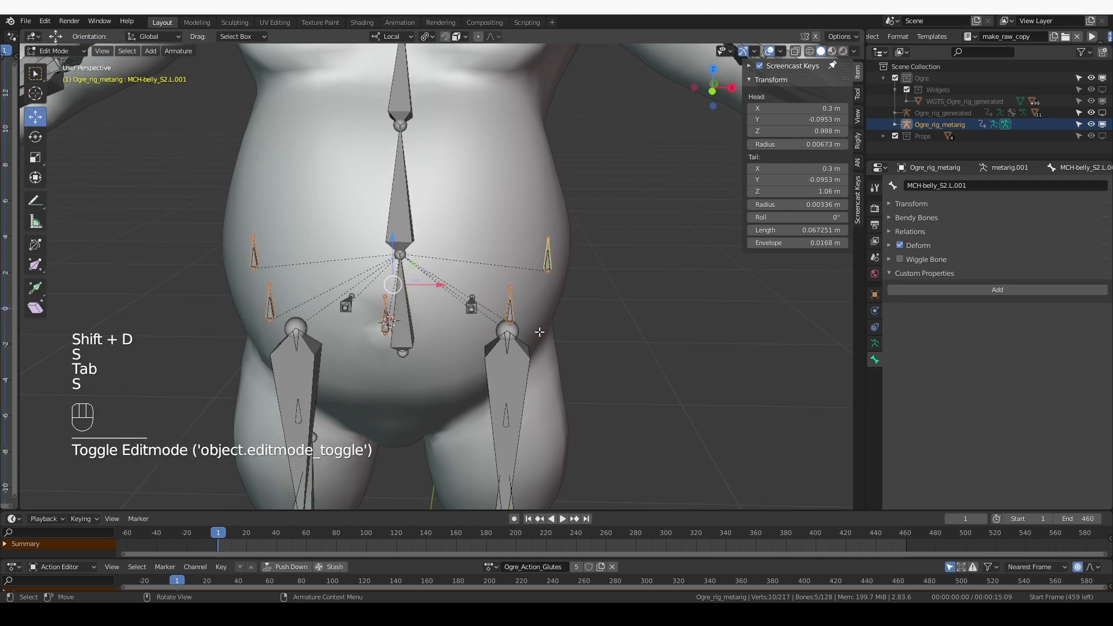
left_click(427, 36)
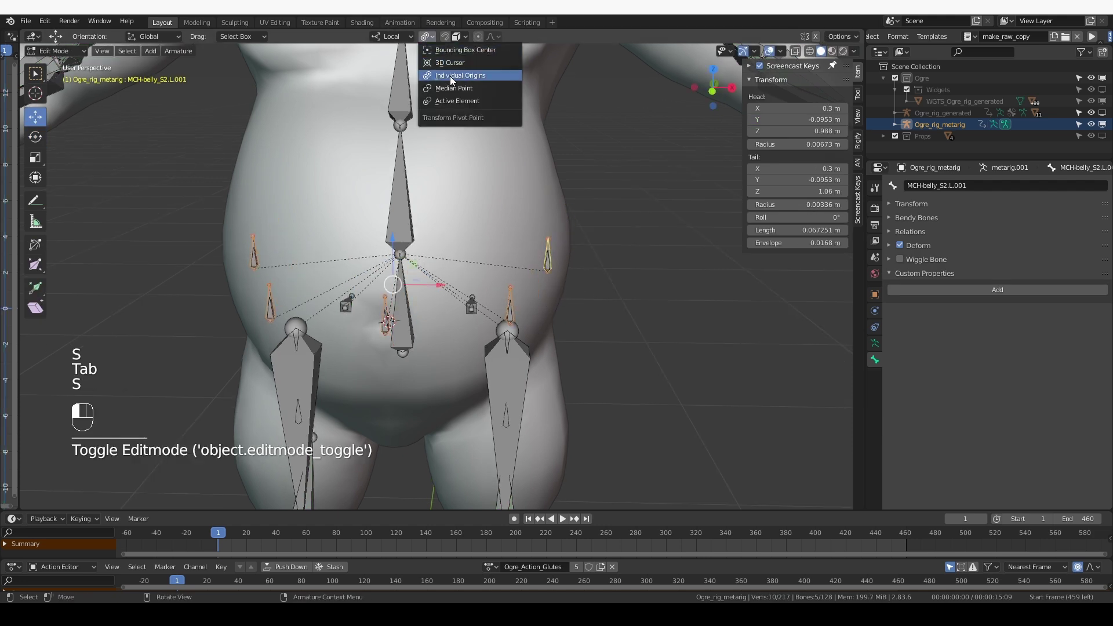
key("s")
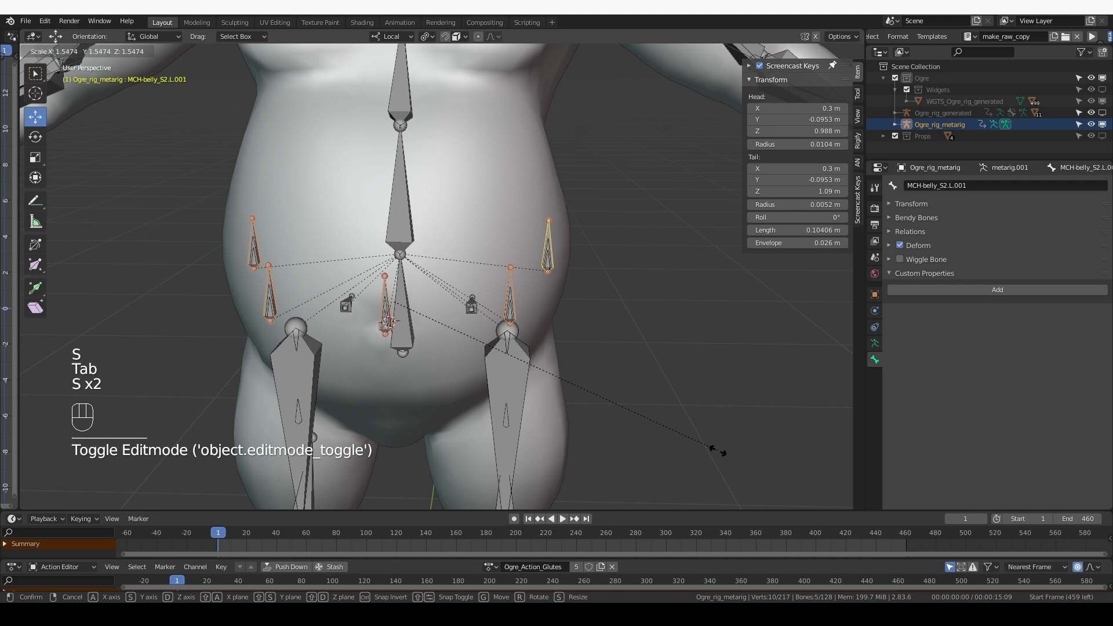
left_click(691, 450)
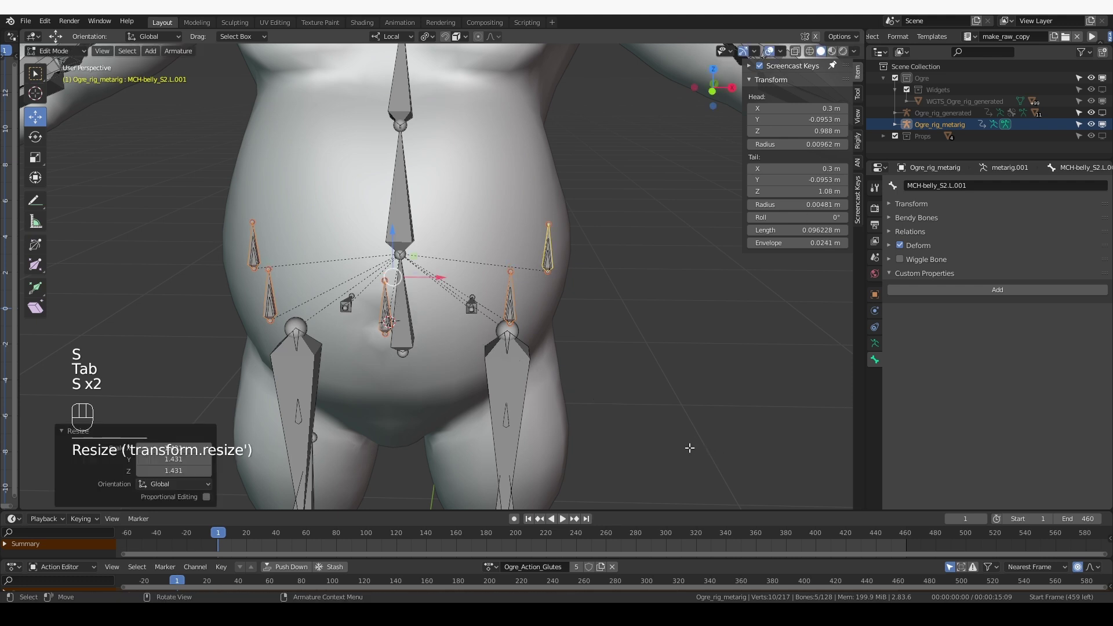
Batch rename the selected duplicate bones, replacing the "MCH-" prefix with nothing.
left_click(40, 23)
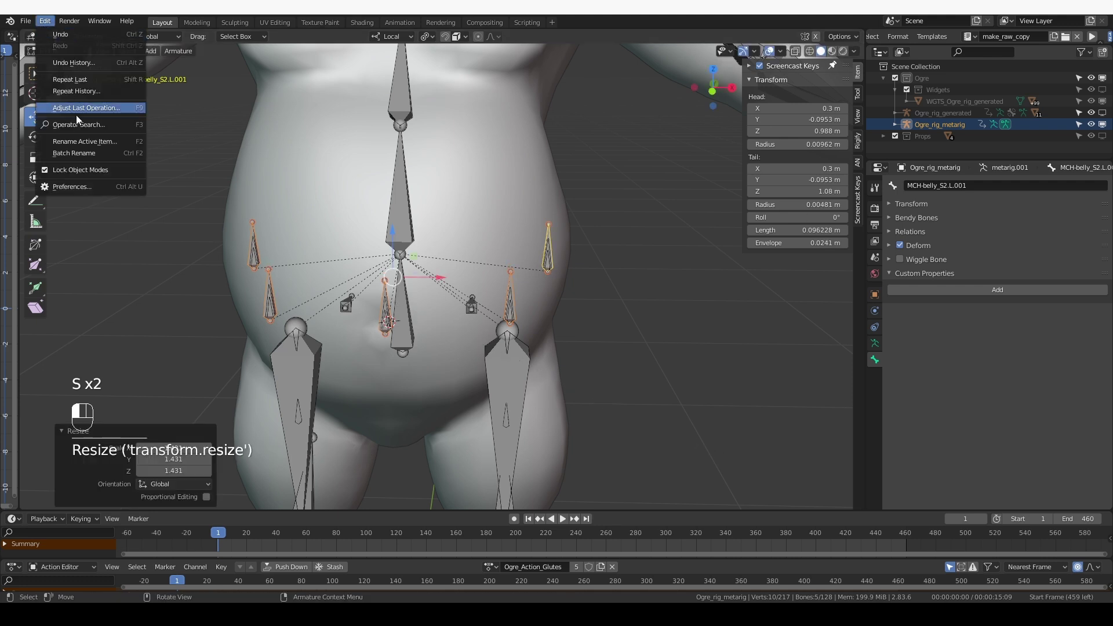
left_click(103, 151)
left_click(179, 171)
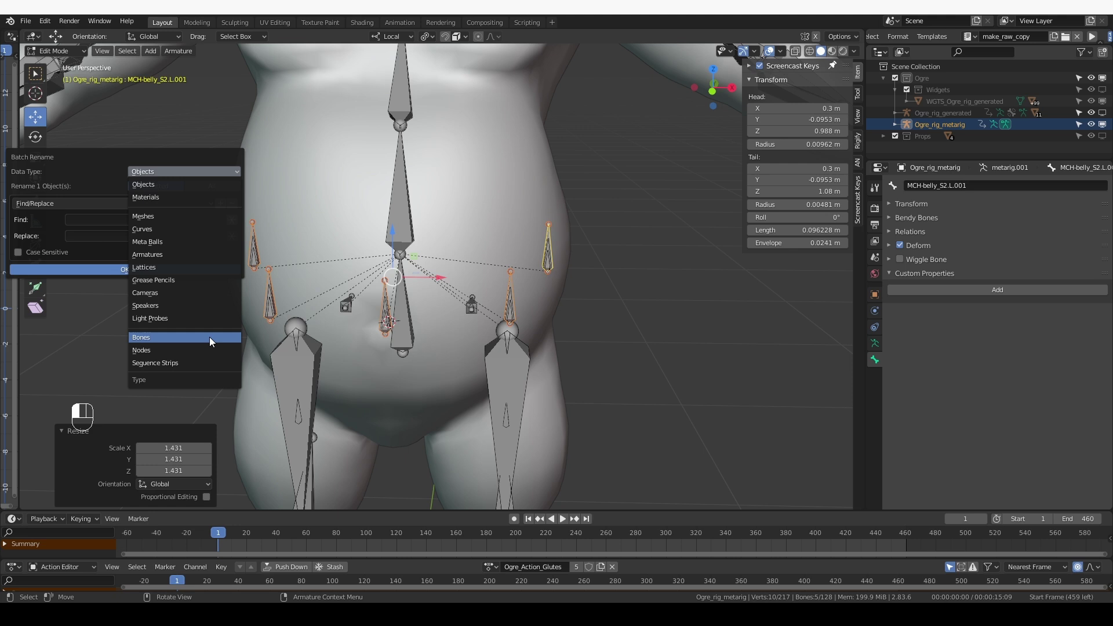
left_click(210, 336)
left_click(104, 202)
left_click(108, 216)
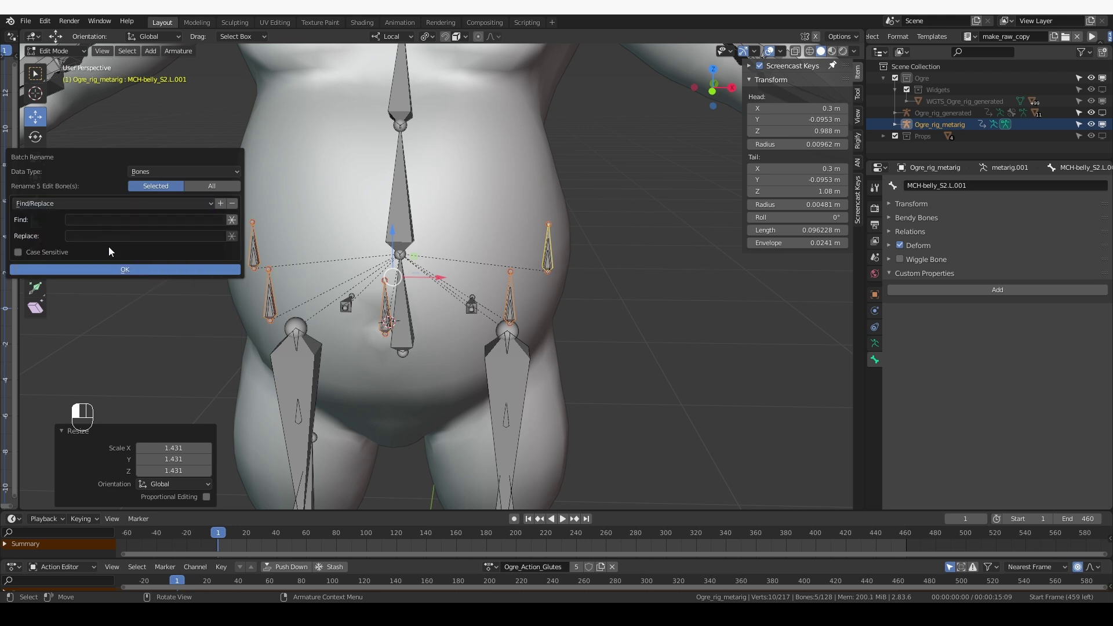
left_click(119, 221)
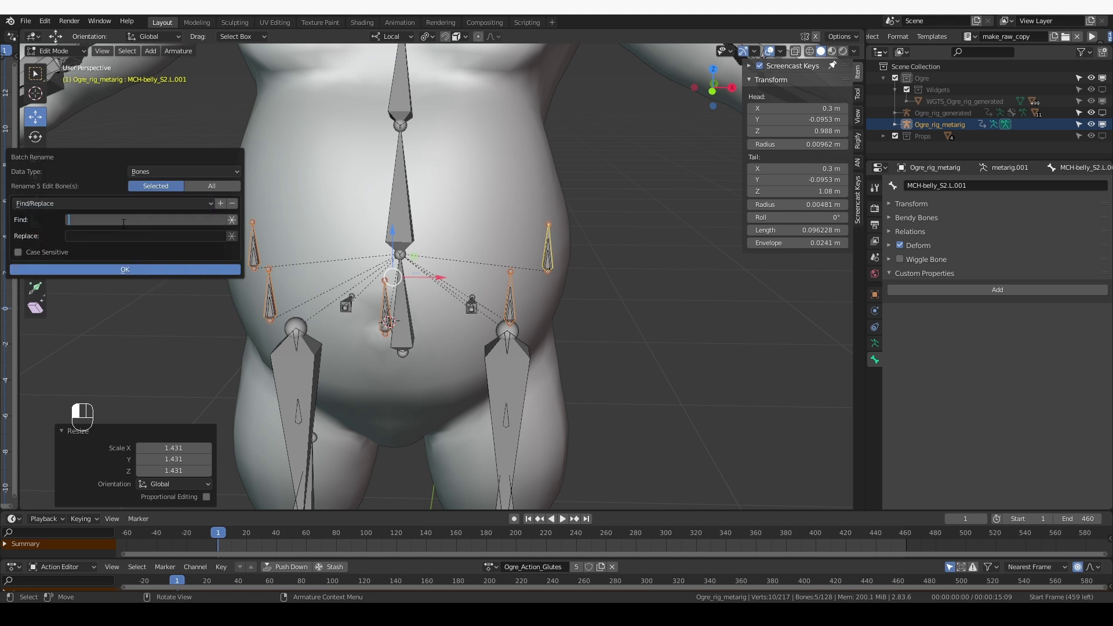
key("shift")
type("MCH-")
key("Return")
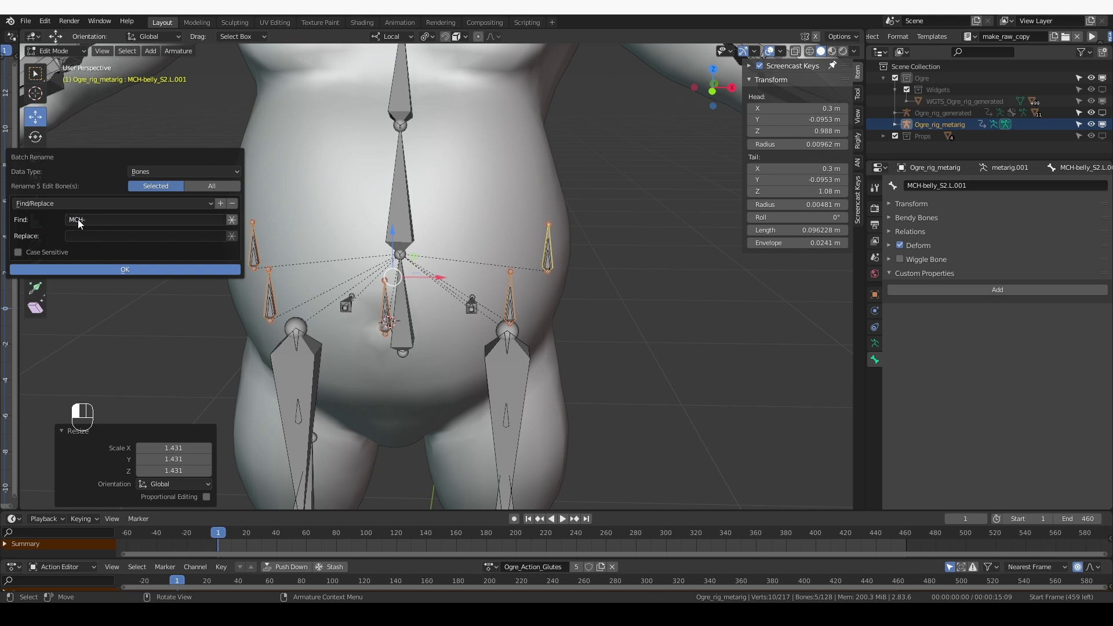
left_click(86, 269)
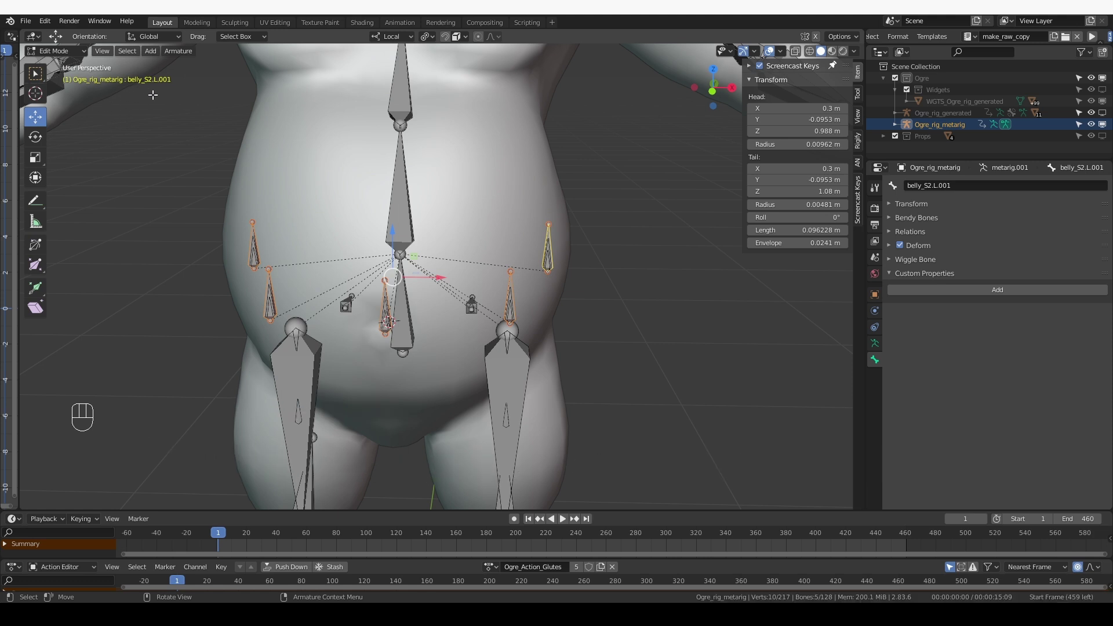
Batch rename the selected bones again to strip the ".001" suffix from their names.
left_click(46, 22)
left_click(45, 20)
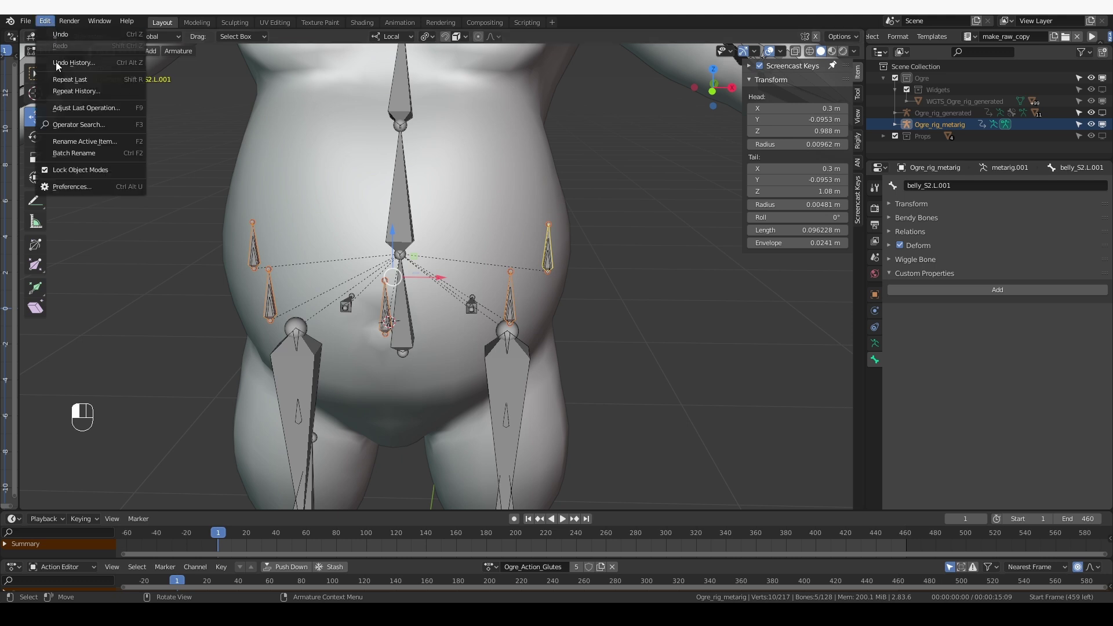
left_click(122, 154)
left_click(123, 224)
type(".001")
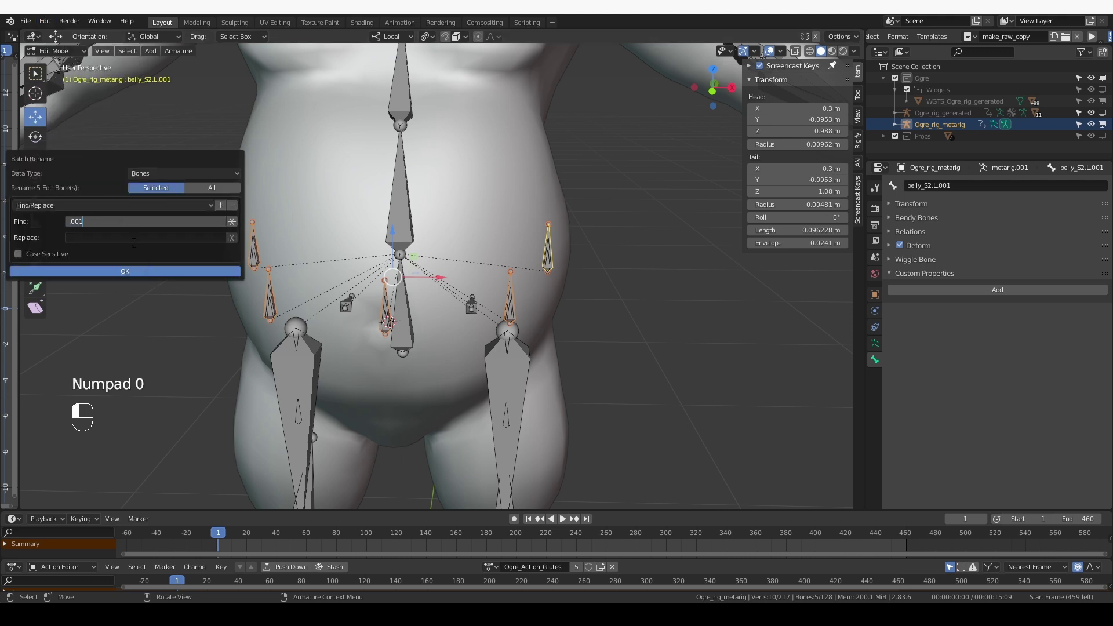
key("Return")
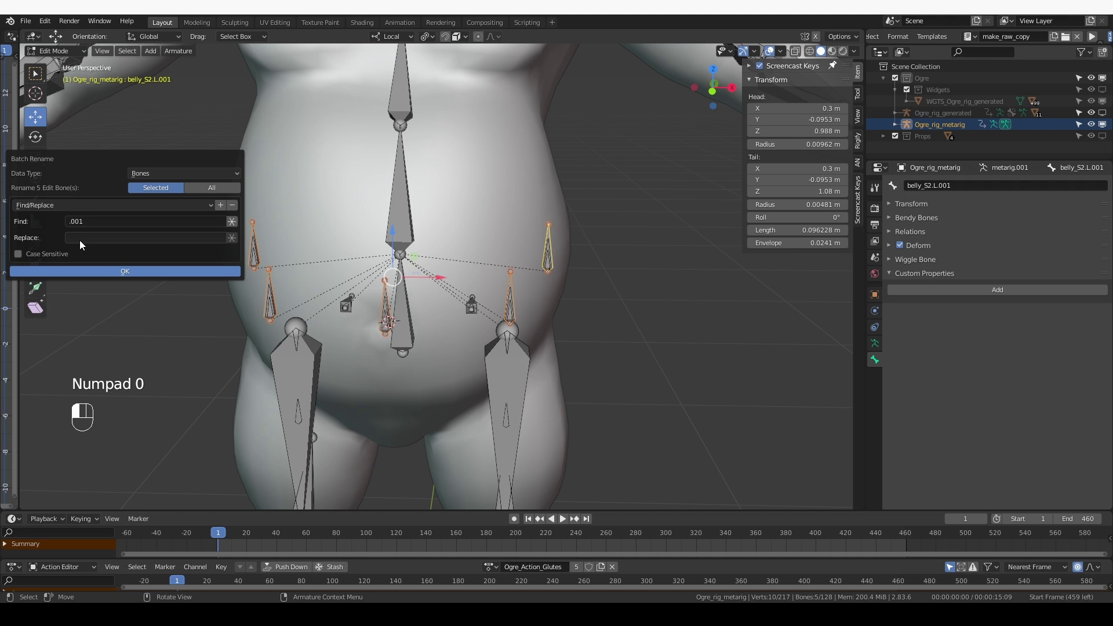
left_click(119, 272)
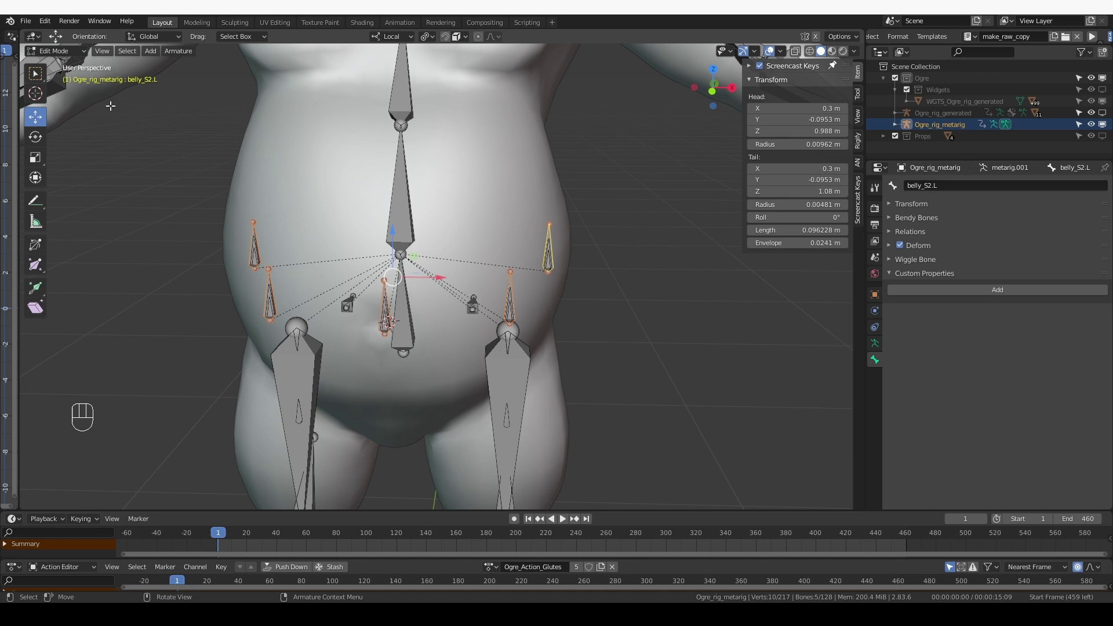
In Pose Mode, add a Transformation constraint to the bellyC bone with MCH-bellyC as its target.
left_click(55, 51)
left_click(58, 91)
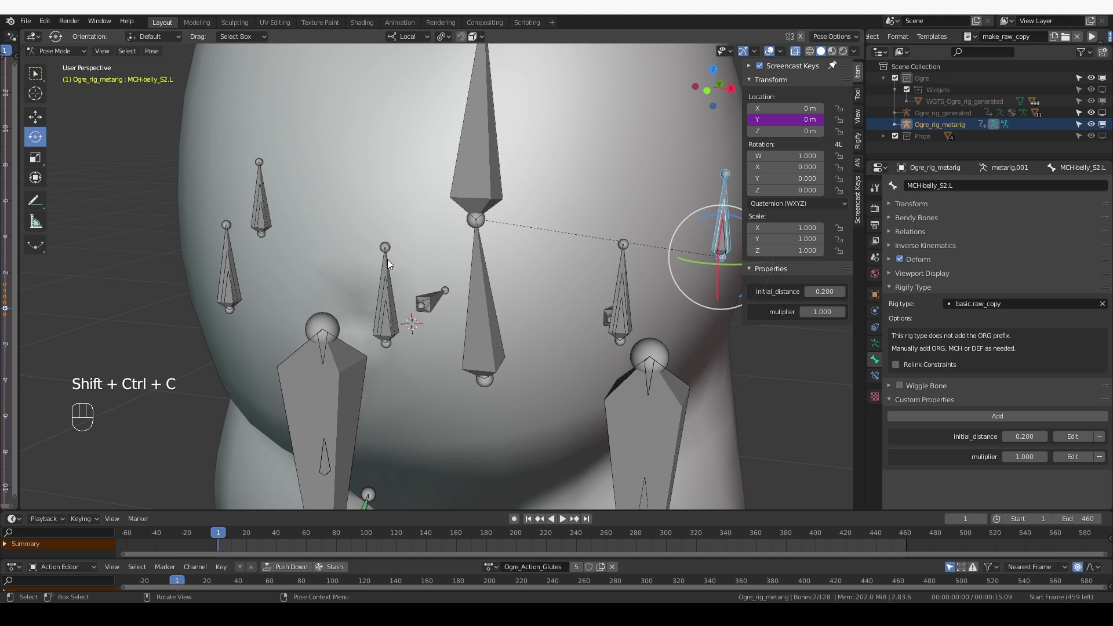
left_click(388, 259)
scroll(422, 321, "down", 2)
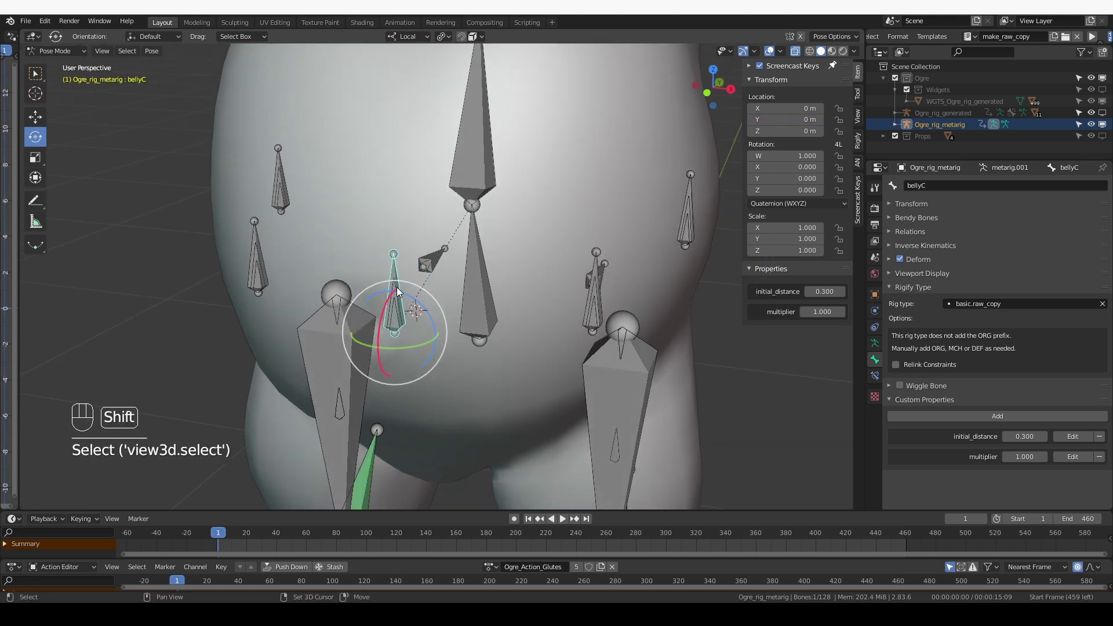
left_click(396, 285, "shift")
scroll(396, 298, "up", 1)
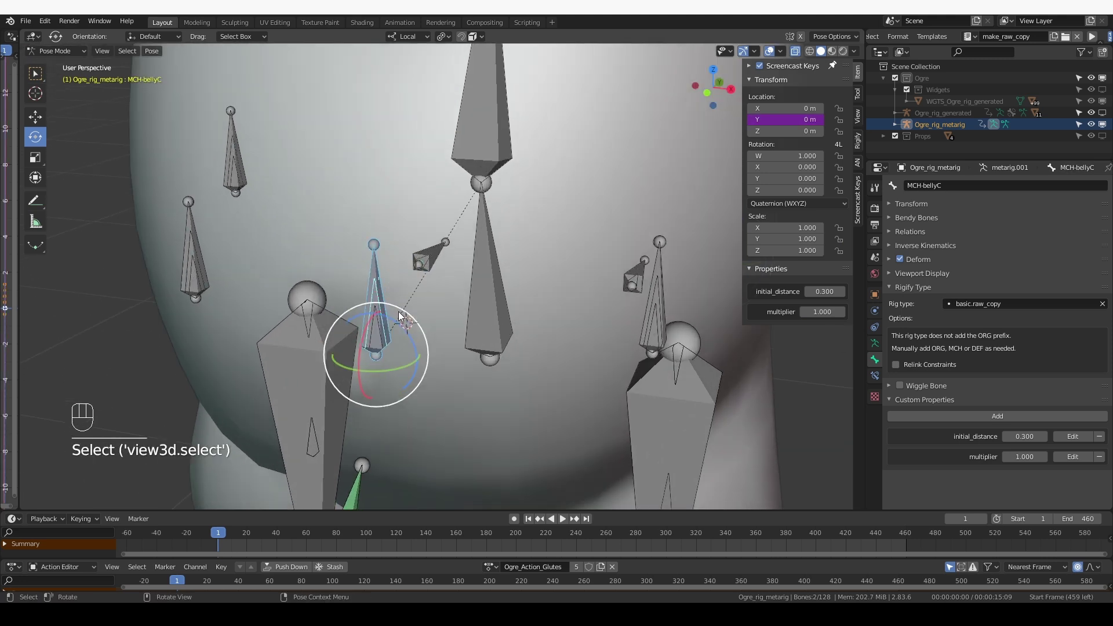
left_click(373, 262, "shift")
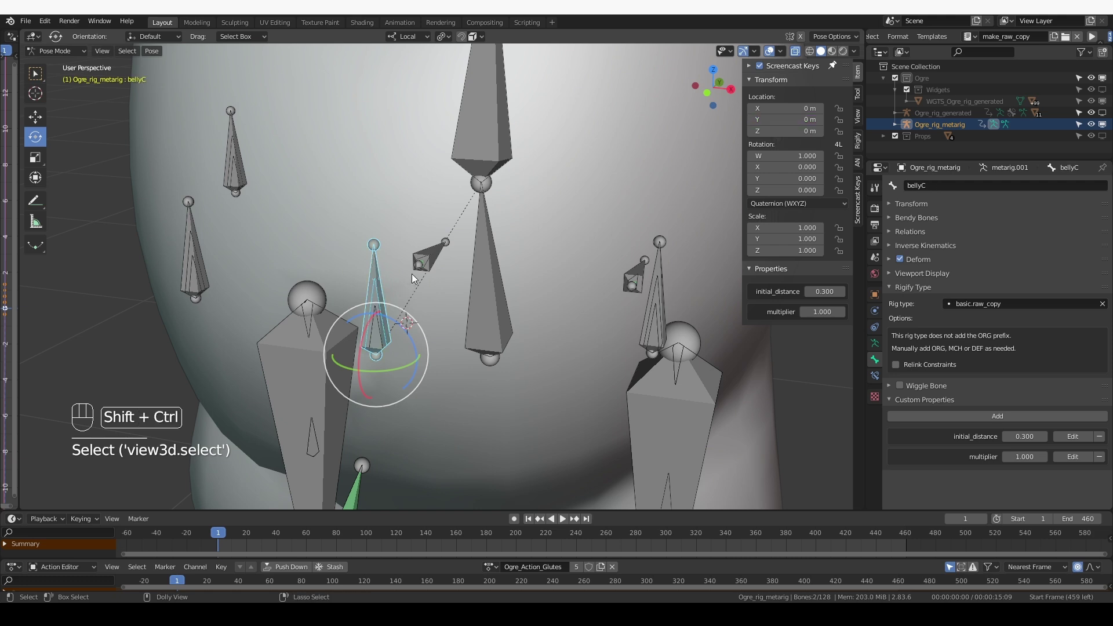
key("shift+ctrl+c")
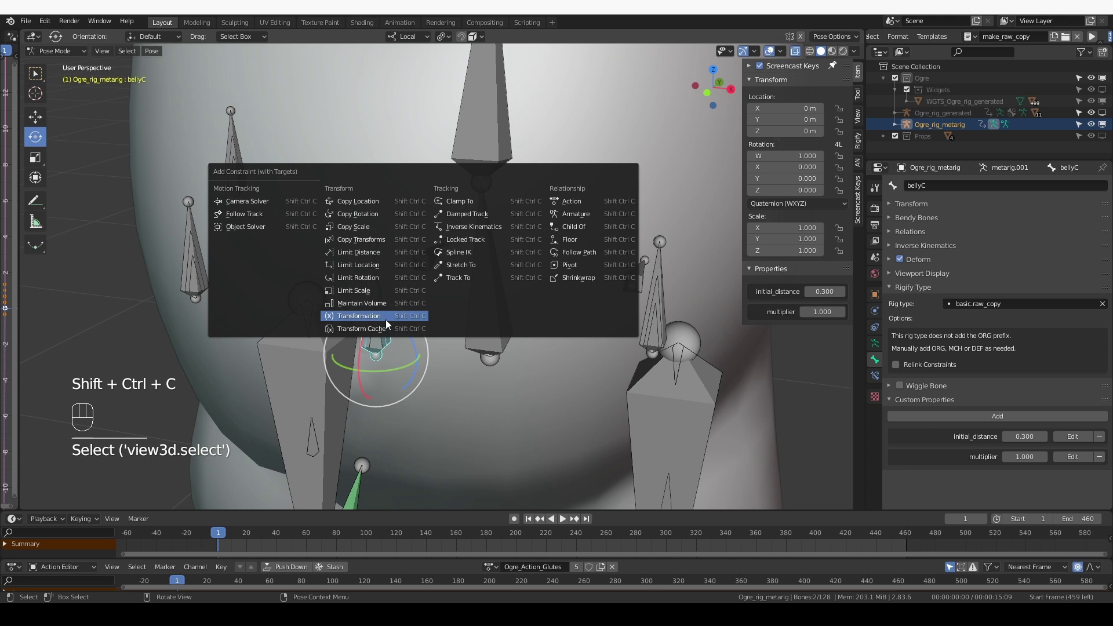
left_click(371, 315)
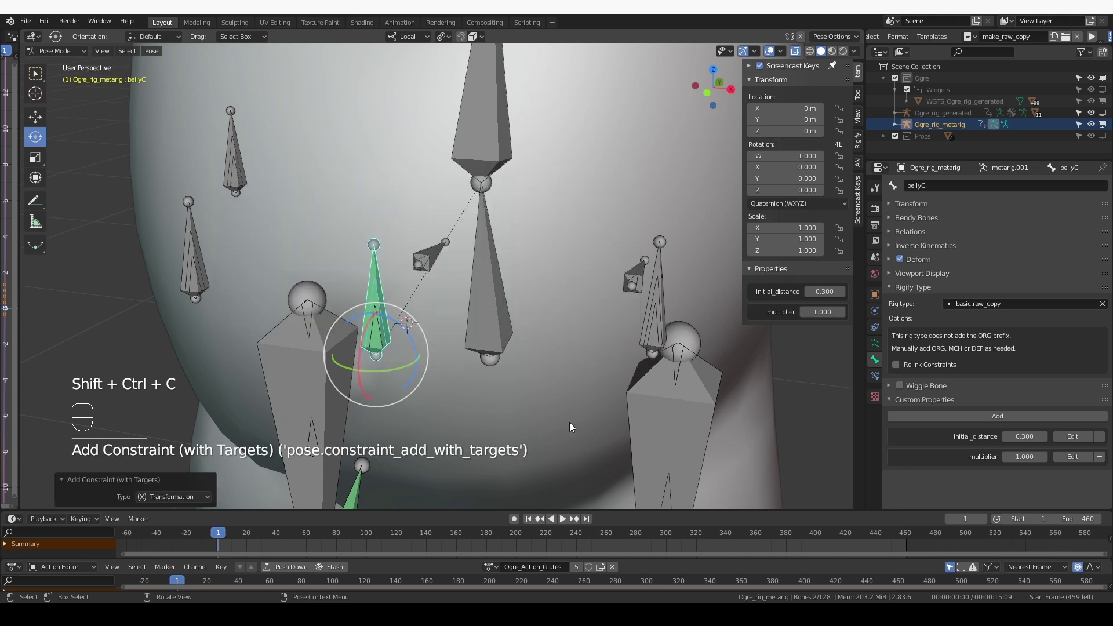
Set both the target and owner space of bellyC's Transformation constraint to Local Space.
left_click(875, 376)
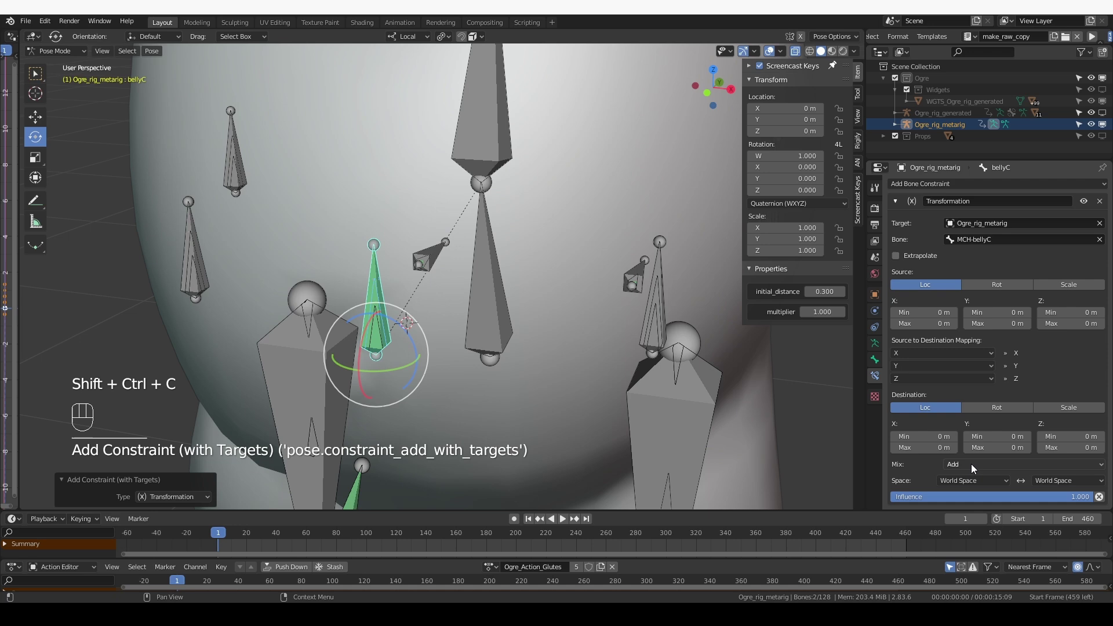
left_click(968, 479)
left_click(973, 535)
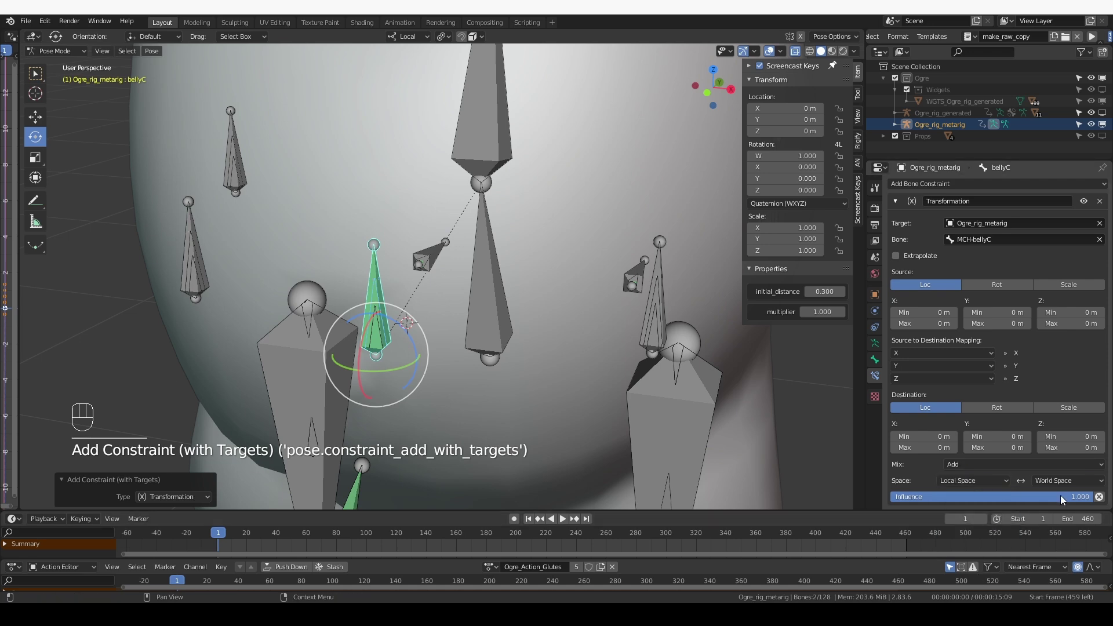
left_click(1069, 480)
left_click(1070, 531)
Enable Extrapolate on the constraint and set the source location Y range from -1 m to 1 m.
middle_click_drag(406, 301, 510, 331)
scroll(487, 319, "up", 2)
scroll(525, 331, "down", 3)
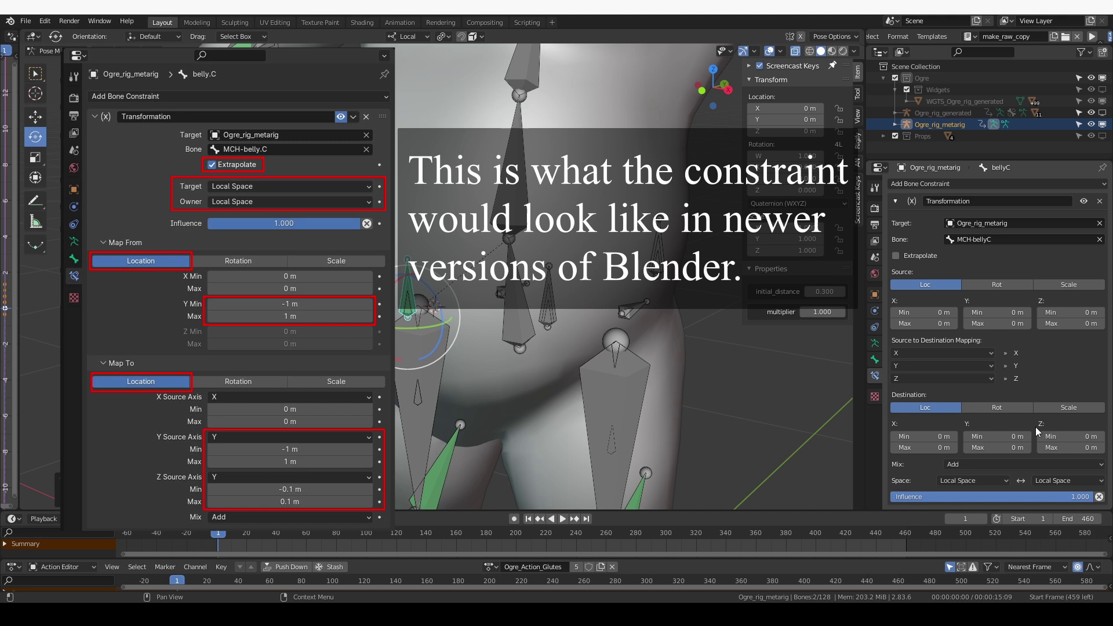
left_click(897, 255)
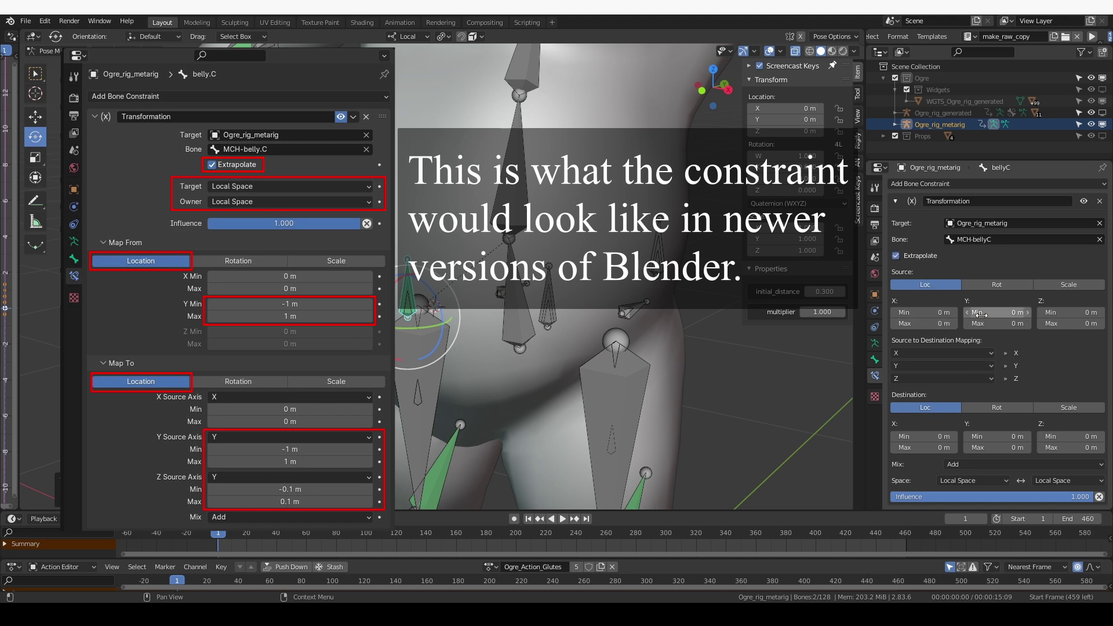
left_click(1001, 316)
type("-10")
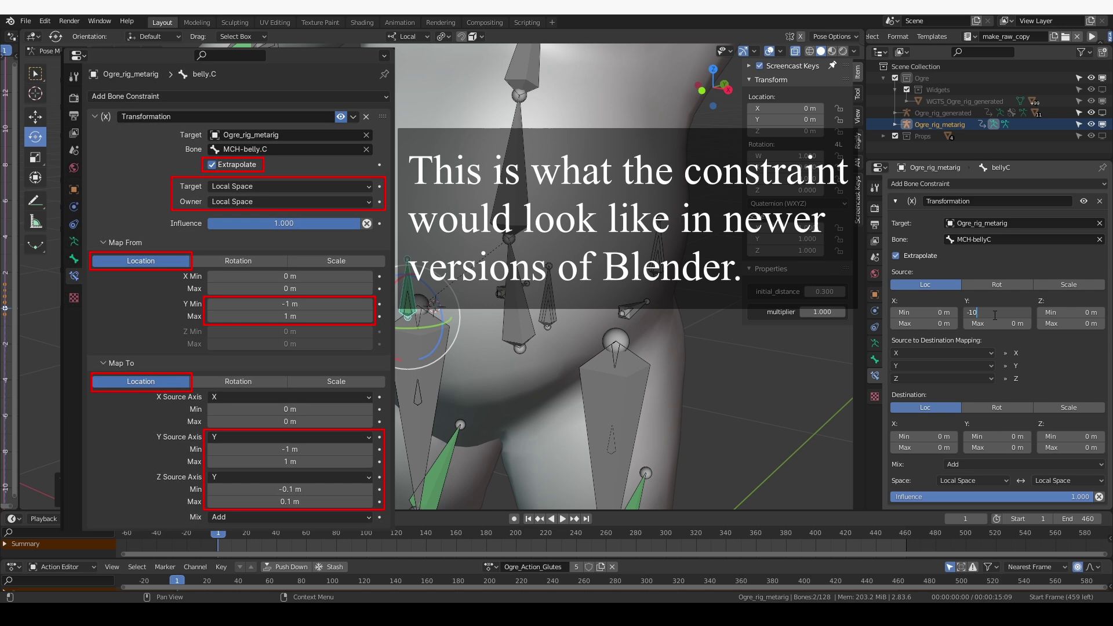
key("BackSpace")
key("Return")
left_click(990, 327)
type("1")
key("Return")
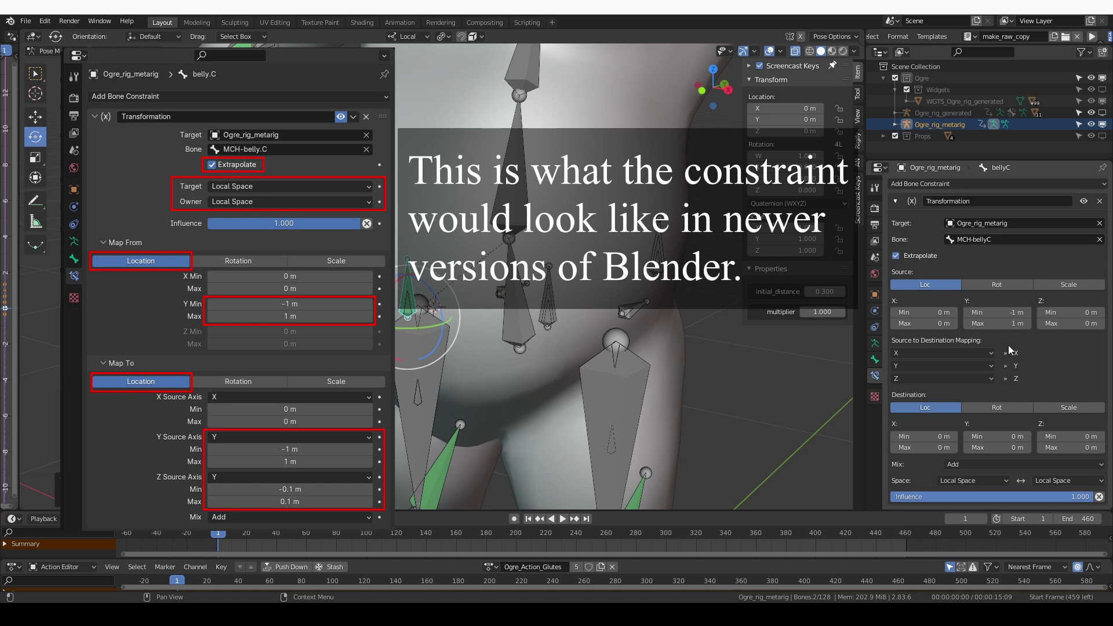
Set the constraint's destination location Y range from -1 m to 1 m.
left_click(1002, 436)
type("-1")
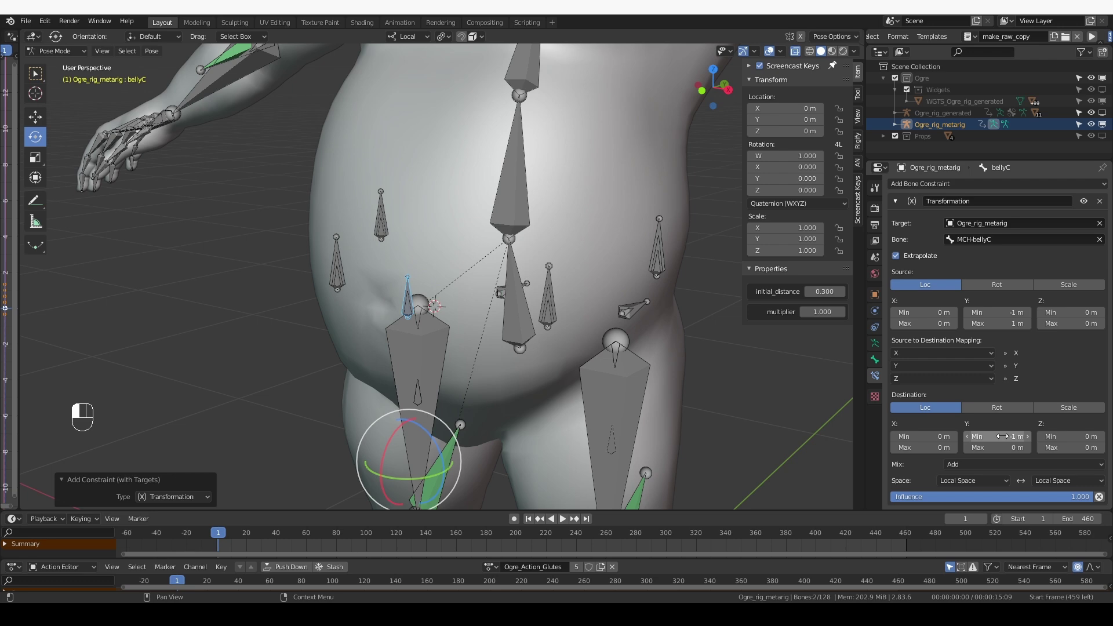
key("Return")
left_click(1007, 445)
type("1")
key("Return")
Rotate the left thigh bone up toward the belly to test the constraint, and select the bellyC bone.
middle_click_drag(673, 325, 656, 441)
left_click(629, 418)
key("r")
left_click(460, 427)
middle_click_drag(400, 214, 409, 210)
left_click(413, 226)
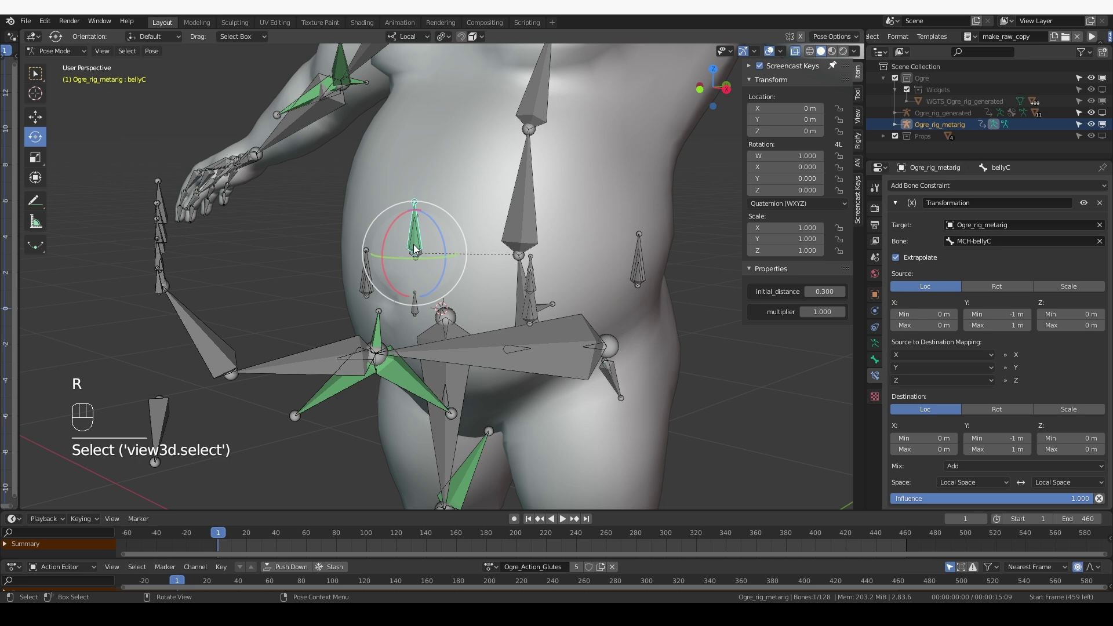
scroll(415, 240, "up", 1)
scroll(406, 227, "up", 1)
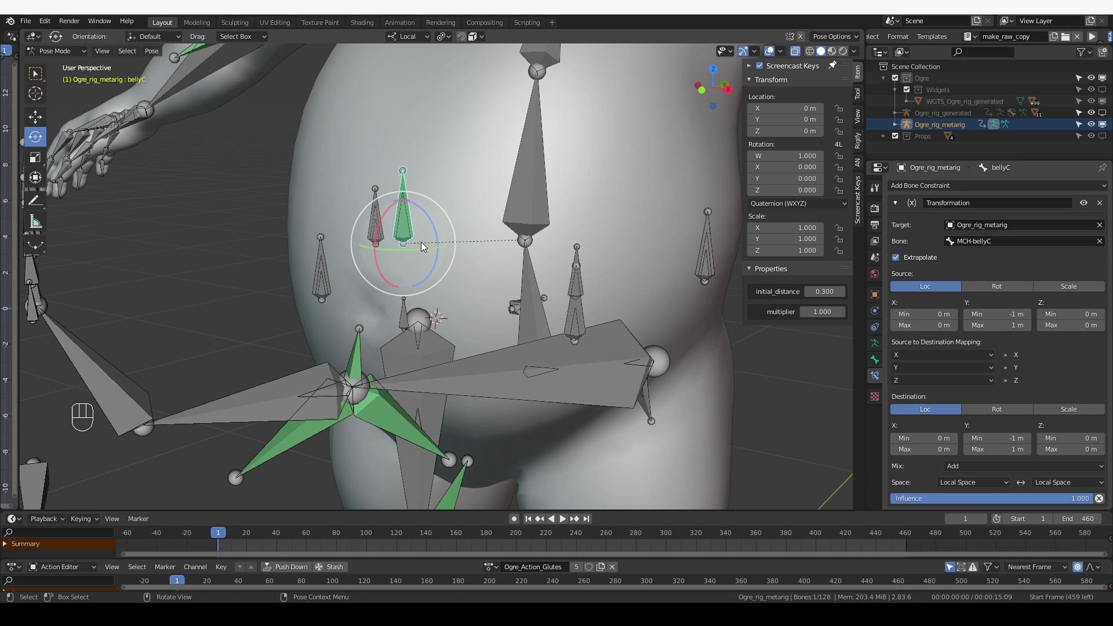
Turn on the display of bone axes for the metarig armature.
left_click(876, 344)
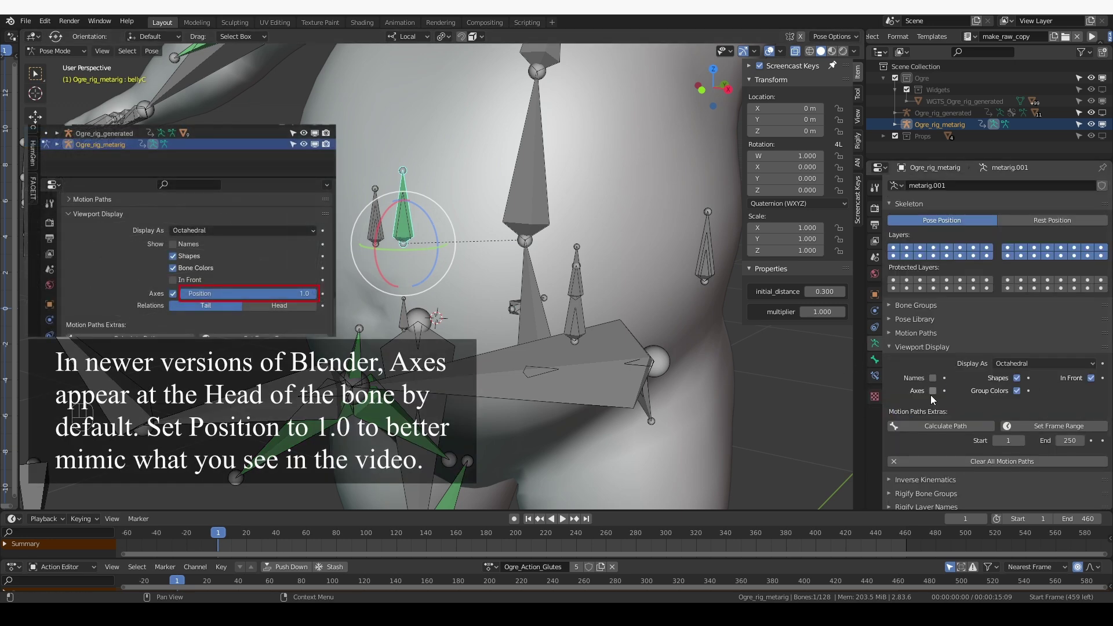
left_click(934, 391)
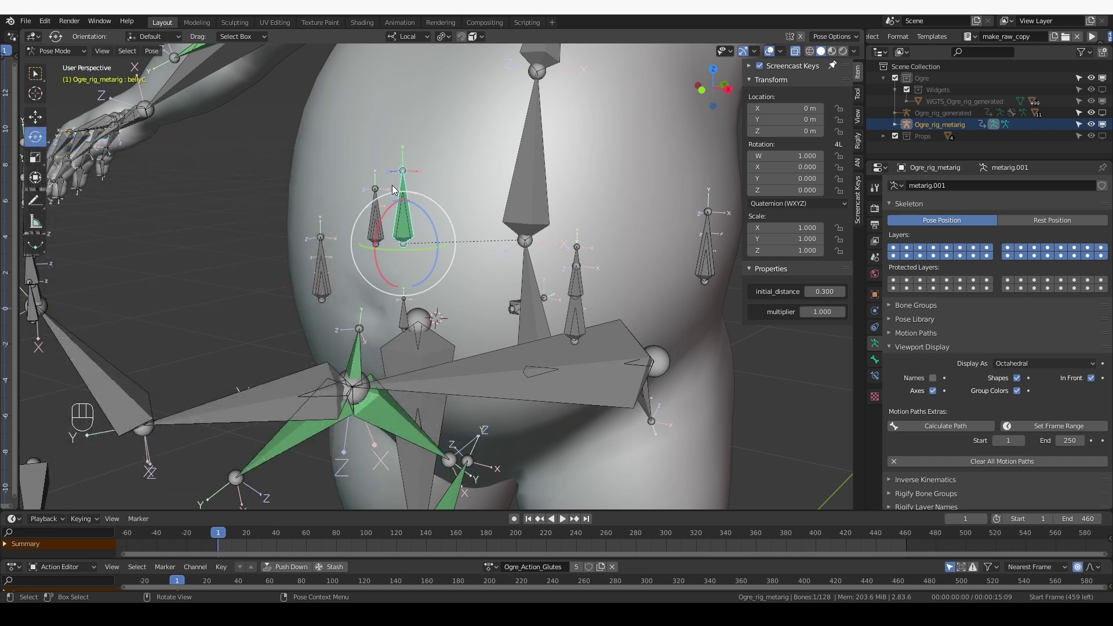
Sketch an annotation of the belly's movement path beside the bellyC bone, and remove the annotation.
middle_click_drag(392, 189, 369, 179)
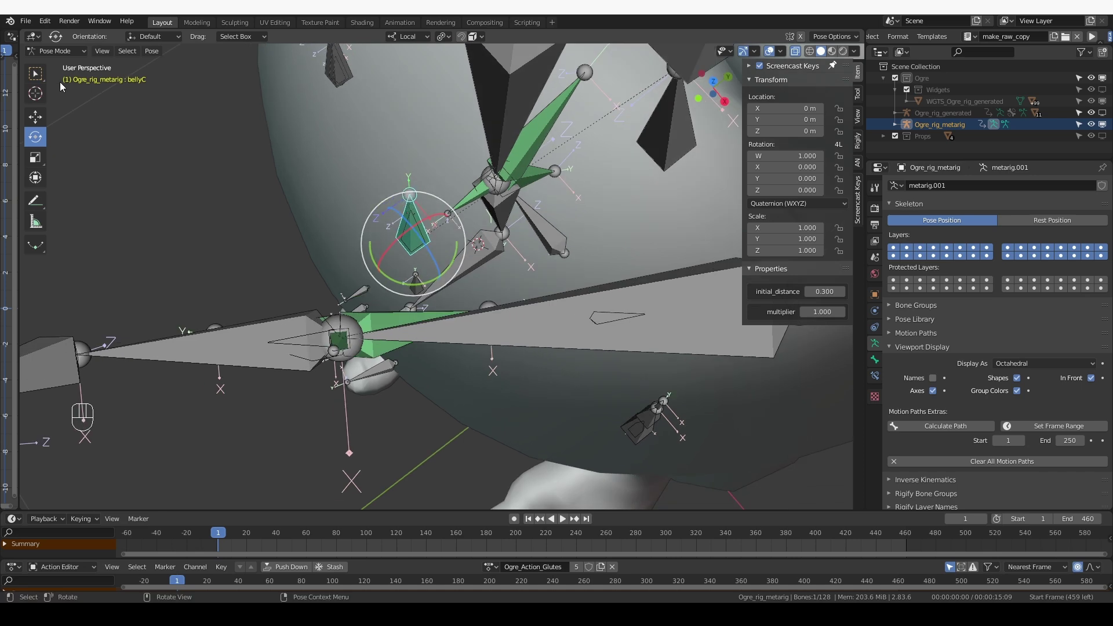
key("w")
mouse_move(390, 199)
left_mouse_down()
mouse_move(296, 247)
mouse_move(322, 262)
left_mouse_up()
middle_click_drag(336, 258, 370, 245)
scroll(406, 247, "down", 3)
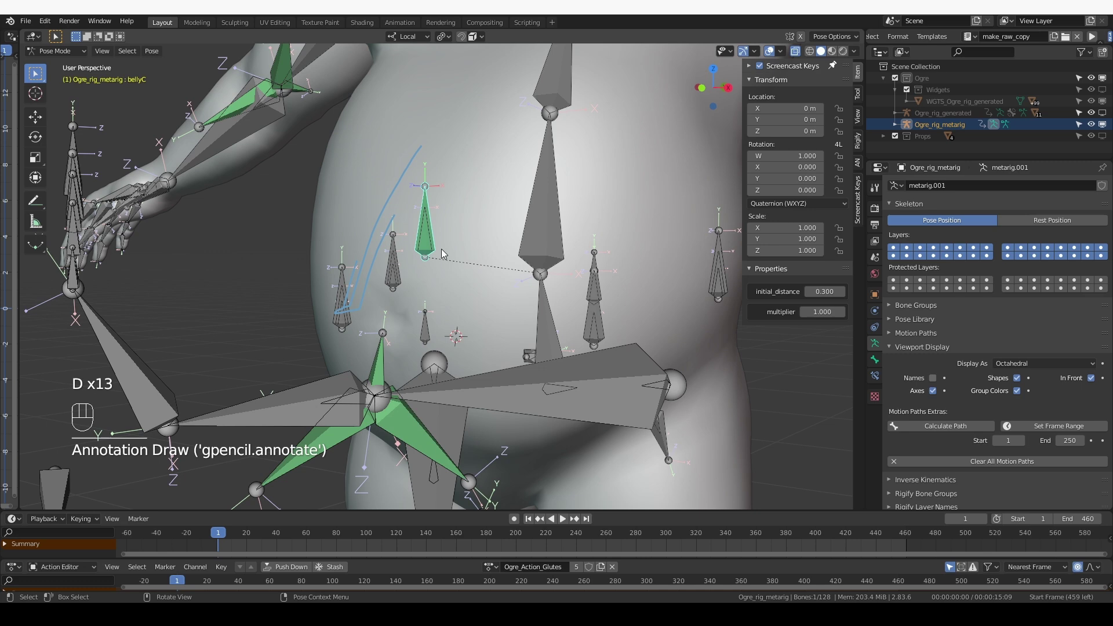
key("q")
Map the Z destination to the Y source axis in bellyC's Transformation constraint.
scroll(469, 259, "up", 3)
left_click(875, 359)
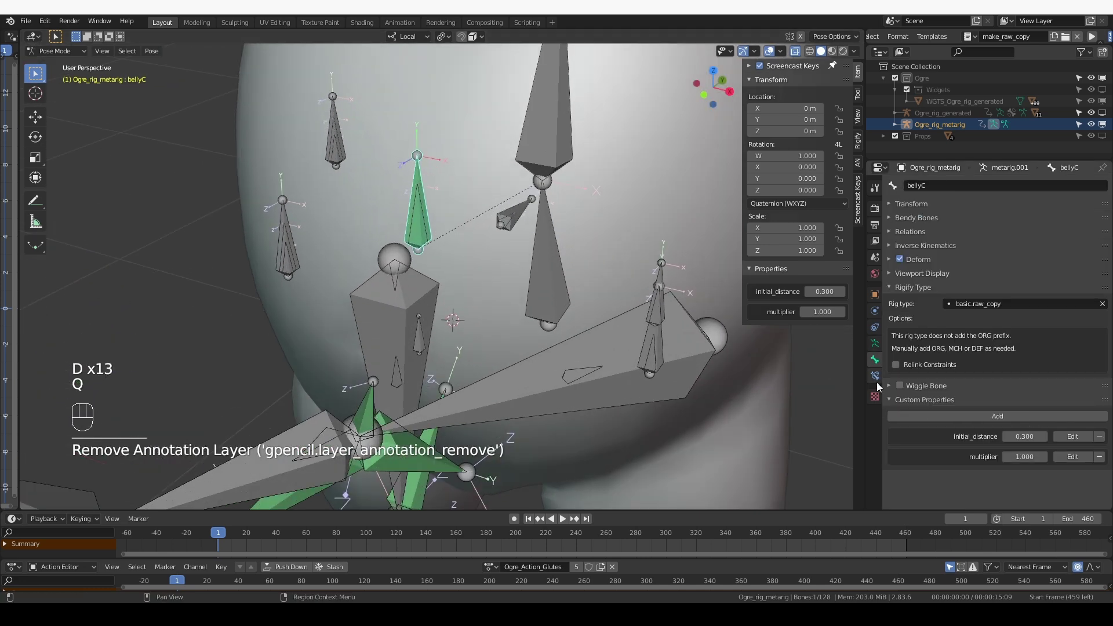
left_click(876, 376)
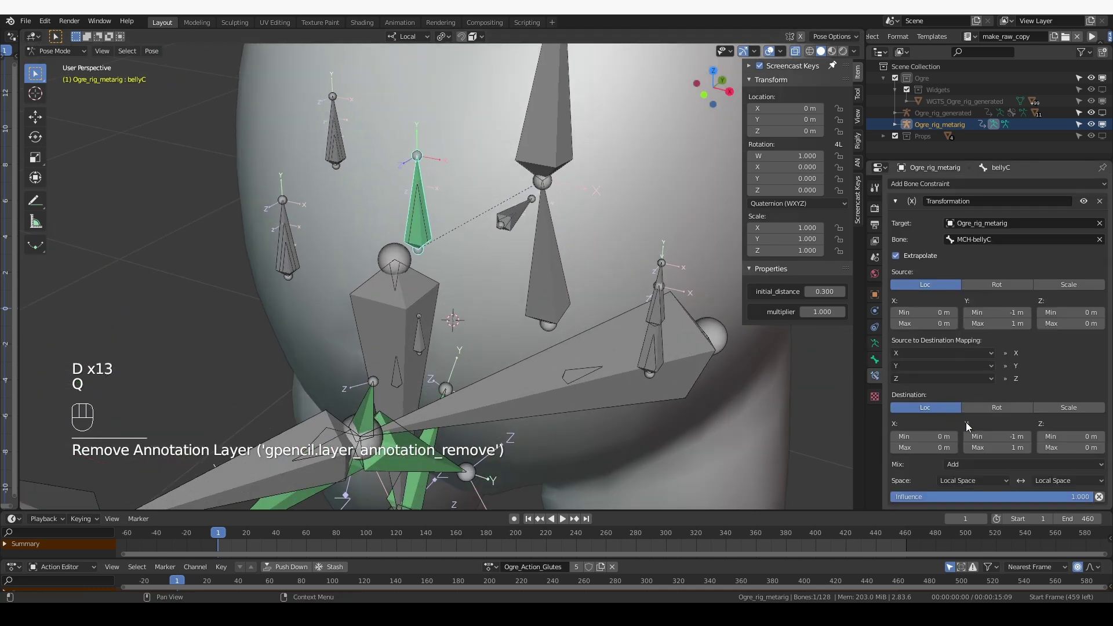
left_click(918, 378)
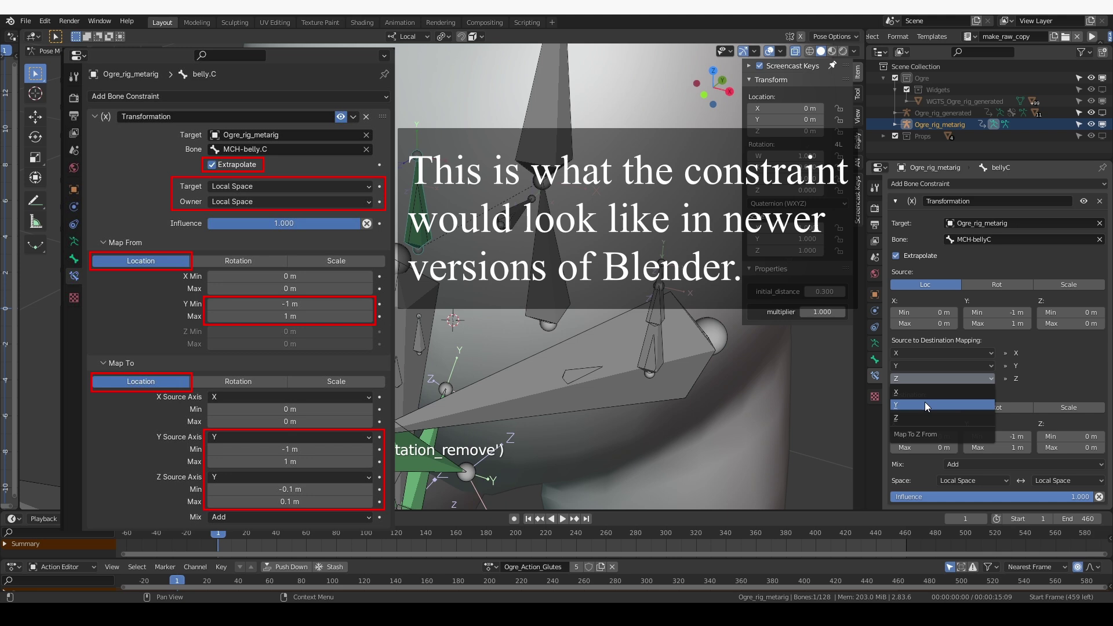
left_click(973, 405)
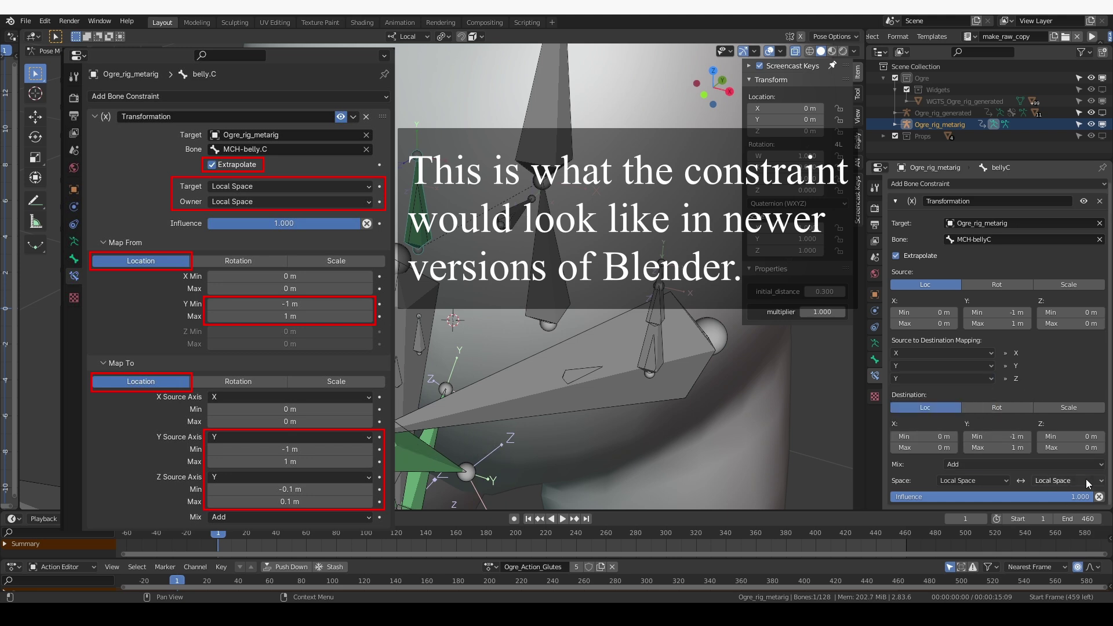
Set the constraint's destination location Z range from -0.1 m to 0.1 m.
left_click(1078, 436)
key("BackSpace")
key("Return")
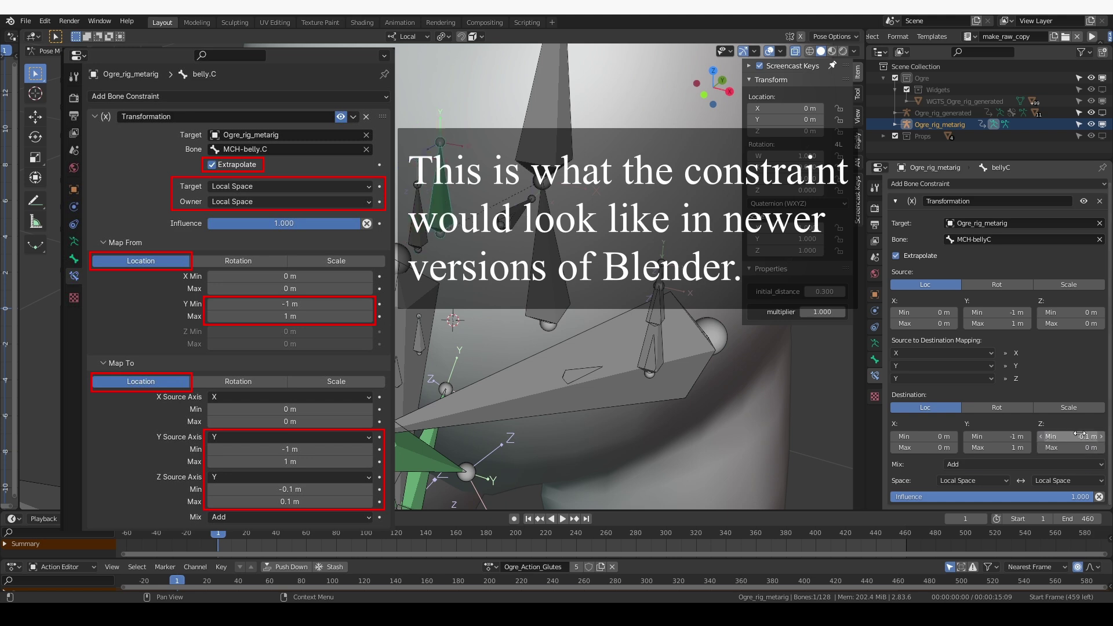
left_click(1085, 447)
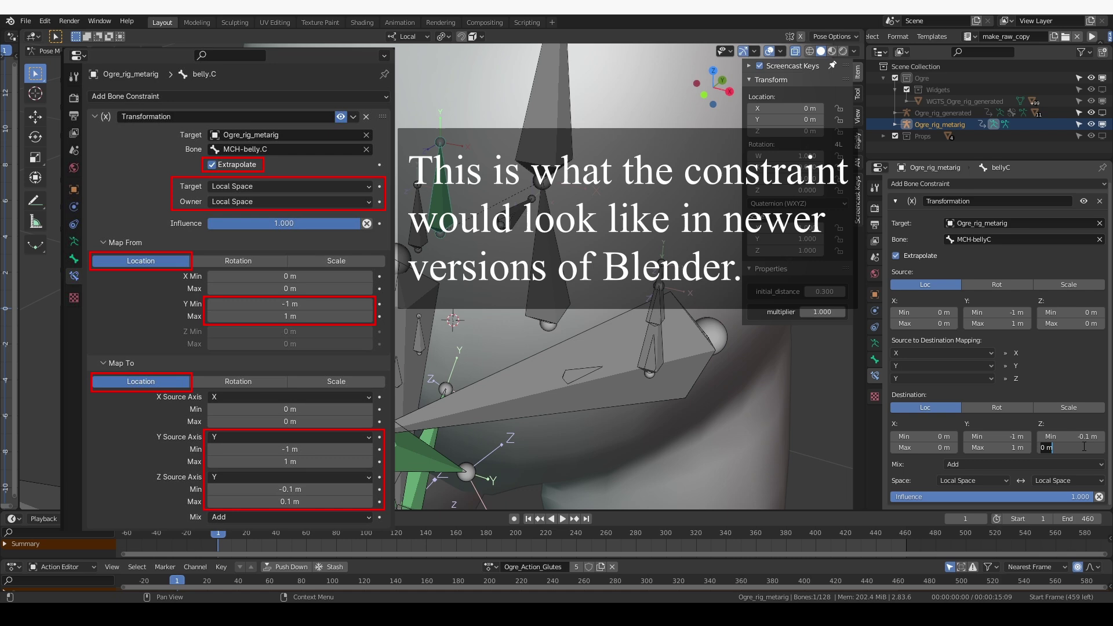
type("0.1")
key("Return")
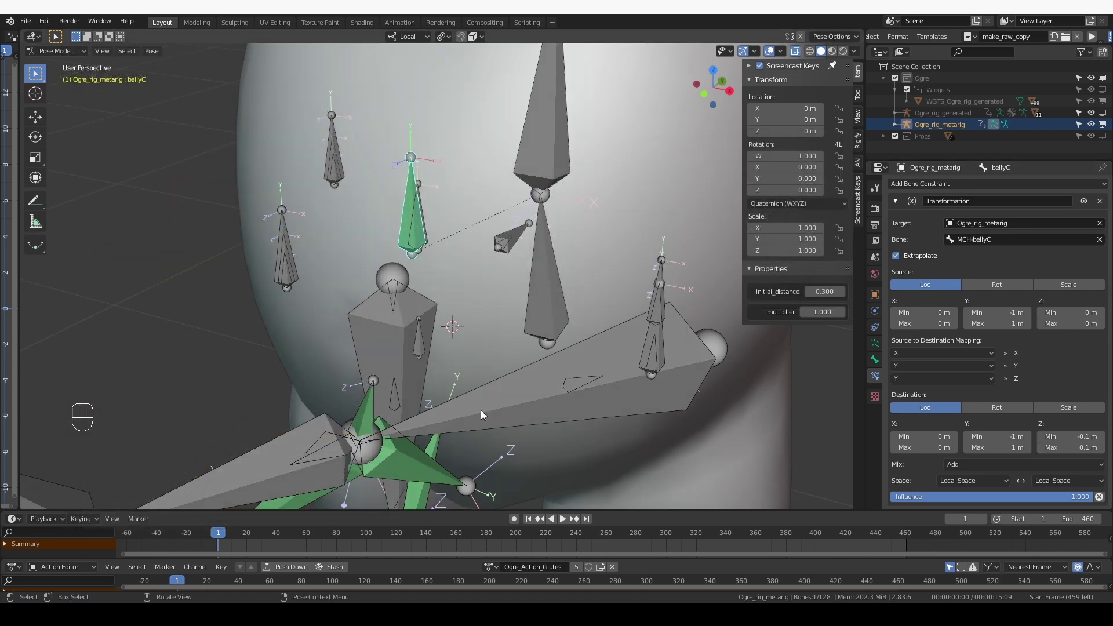
Clear the left thigh bone's rotation and rotate it about 97° up toward the belly to test the constraint.
left_click(522, 413)
key("alt+r")
middle_click_drag(558, 419, 673, 416)
key("r")
right_click(486, 163)
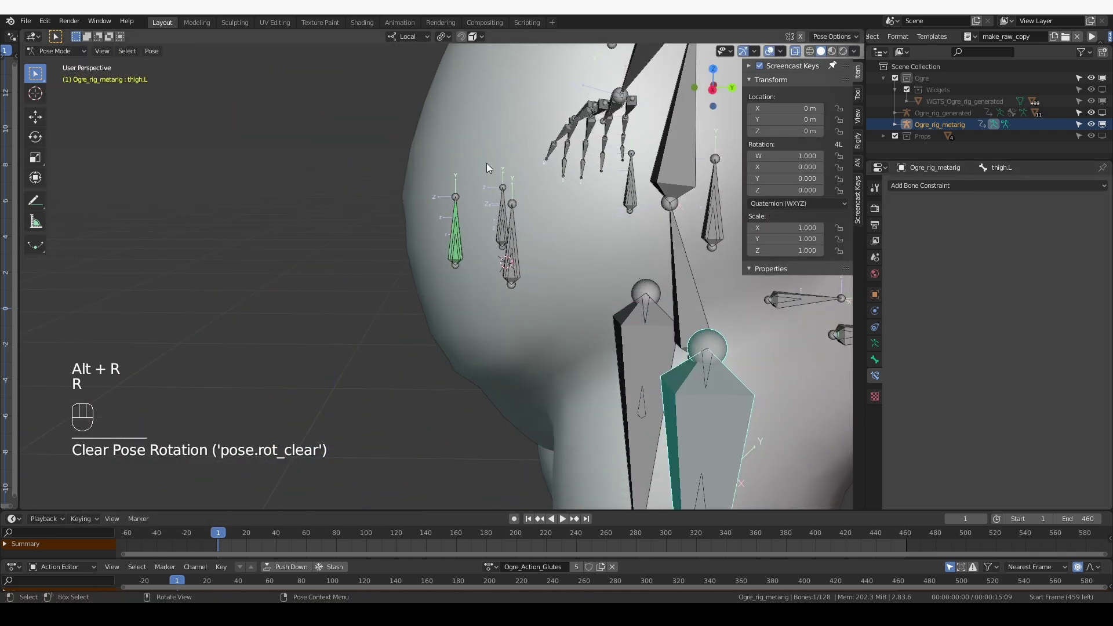
key("KP_3")
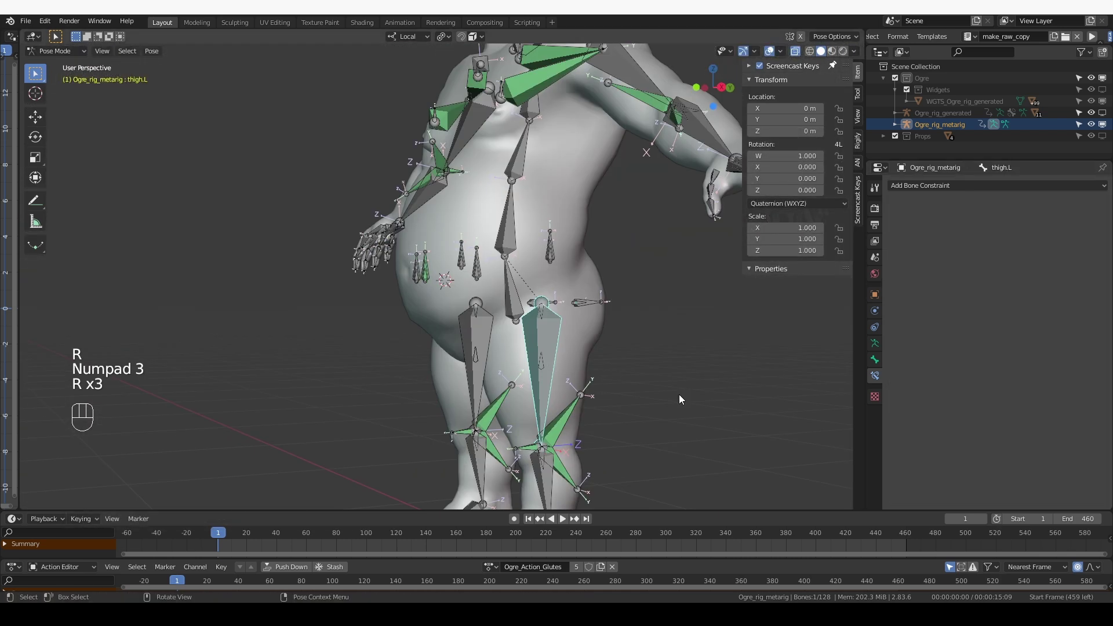
key("r")
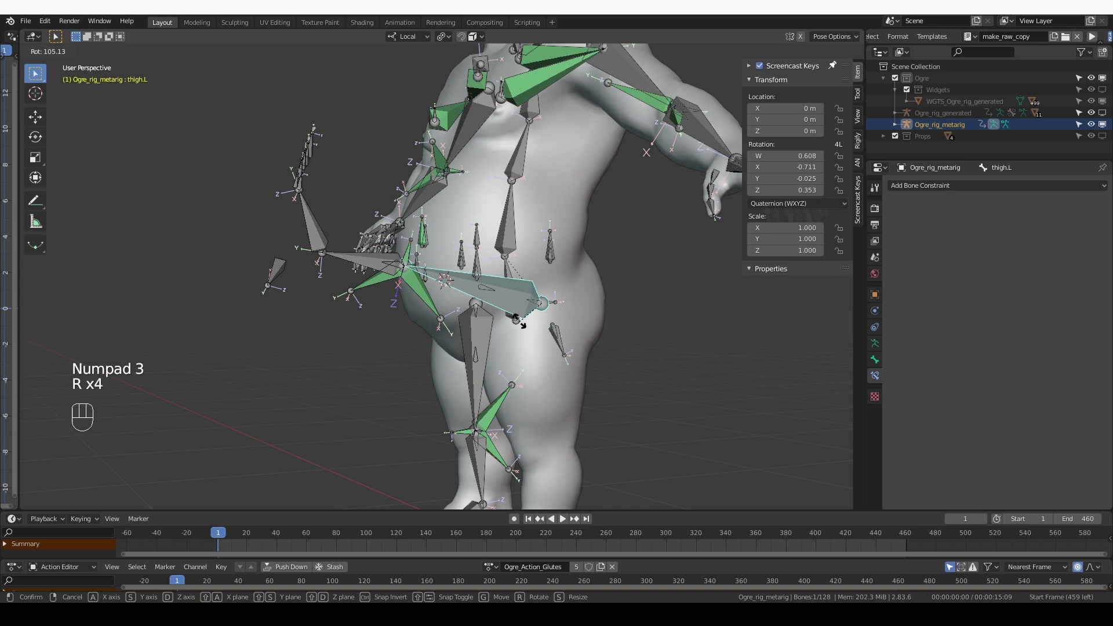
left_click(534, 348)
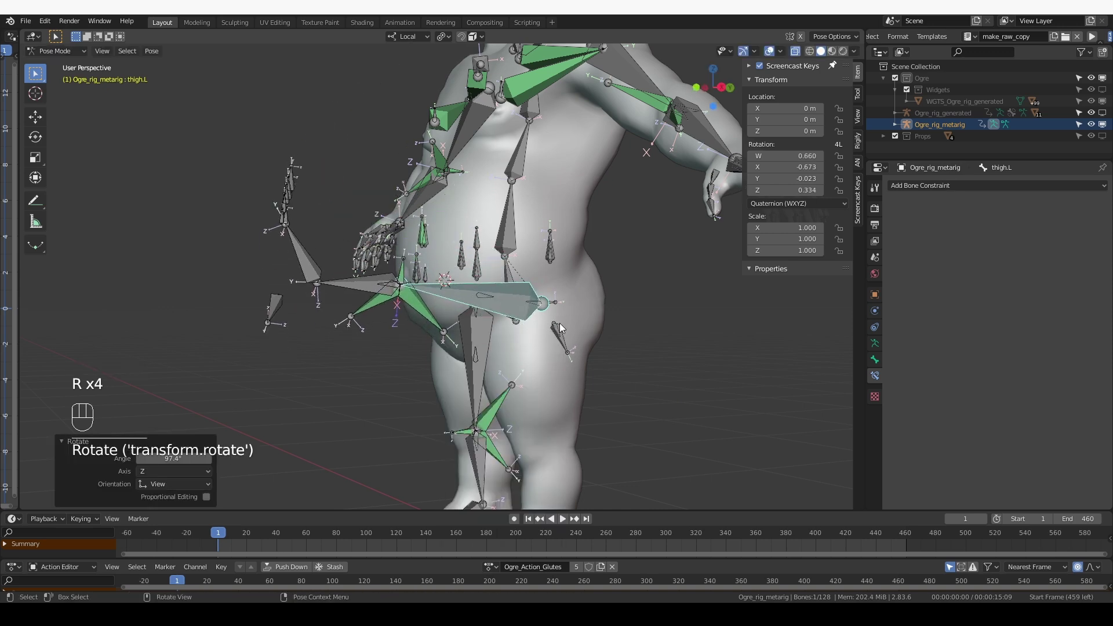
Select the bellyC bone, sketch annotations of its movement in front of the belly, and remove them.
scroll(560, 328, "up", 2)
mouse_move(379, 274)
middle_mouse_down()
mouse_move(407, 297)
mouse_move(380, 284)
middle_mouse_up()
left_click(406, 205)
scroll(416, 254, "up", 2)
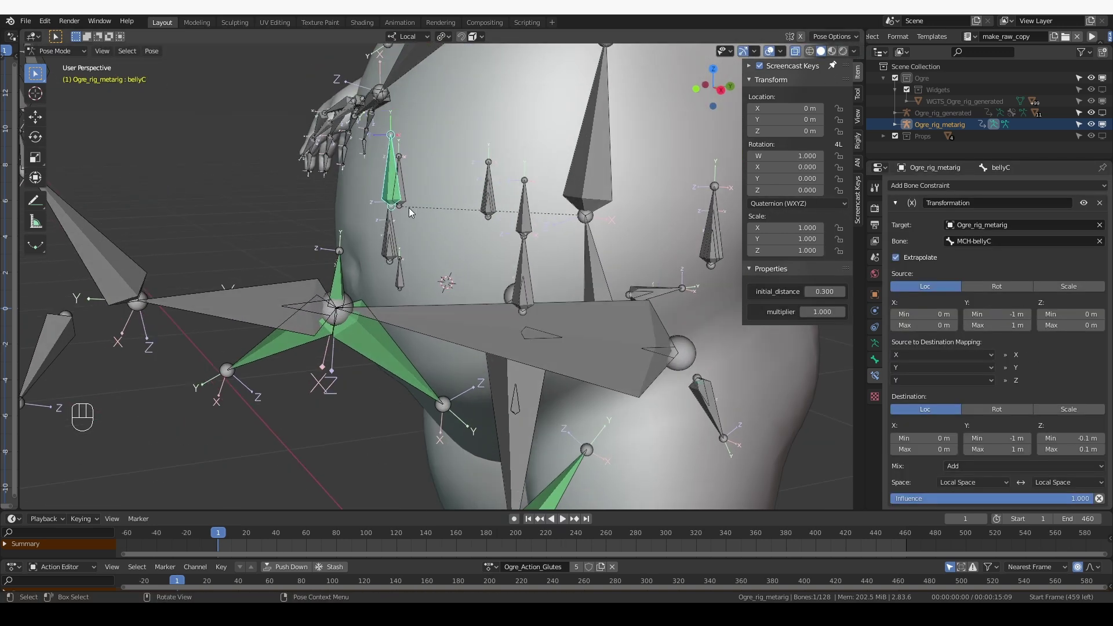
middle_click_drag(409, 209, 385, 187)
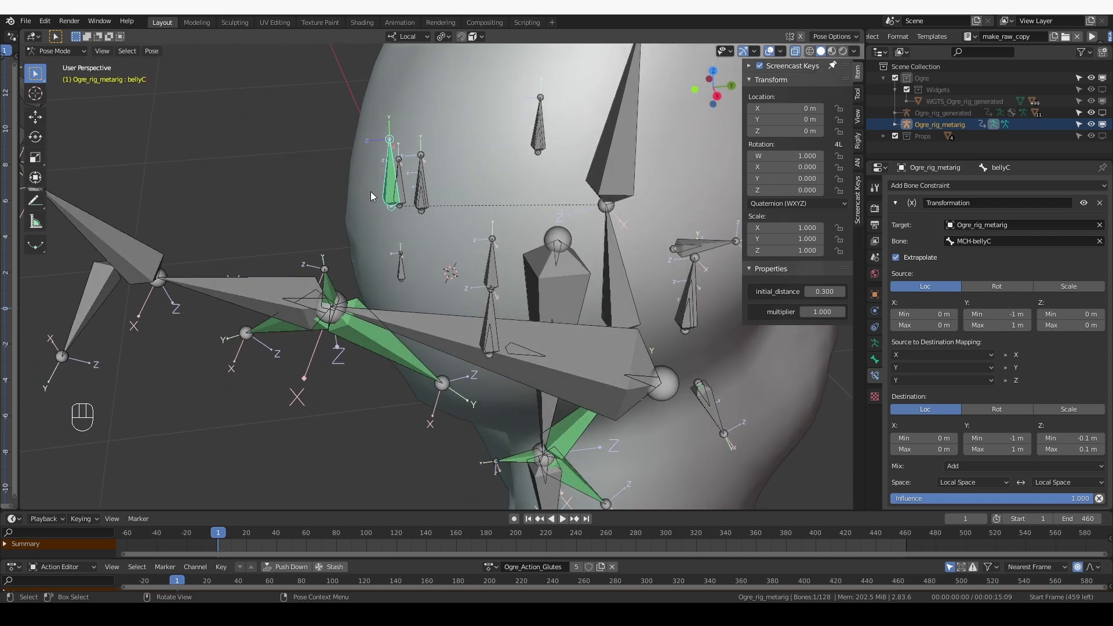
left_click_drag(371, 191, 293, 203)
left_click_drag(298, 195, 322, 225)
left_click(858, 120)
left_click(842, 258)
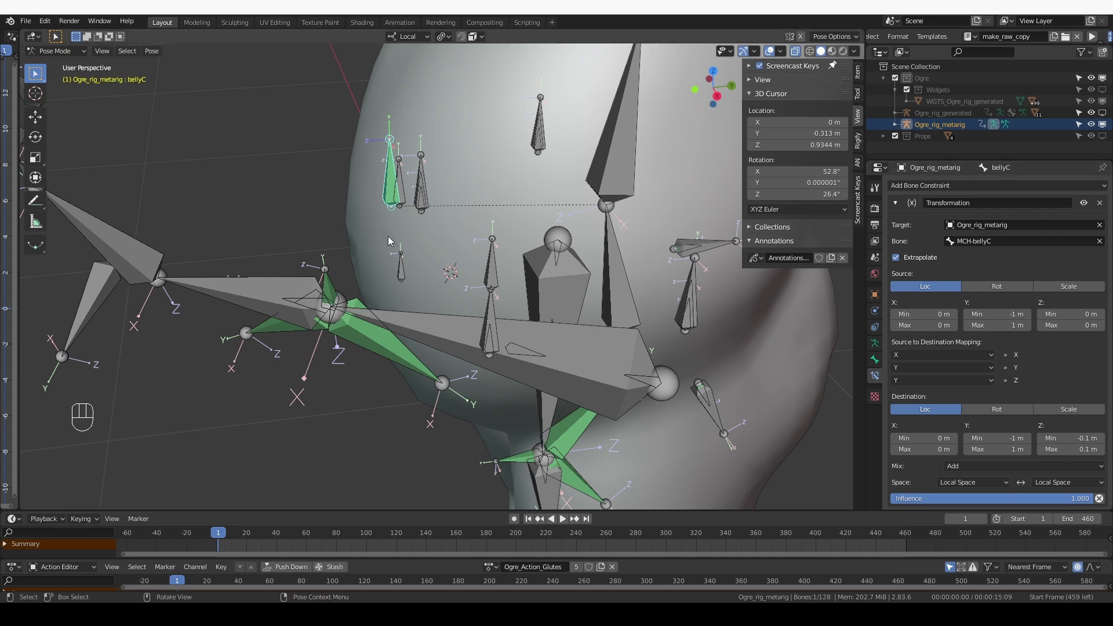
Clear the left thigh bone's rotation and select the bellyC bone.
left_click(458, 332)
key("alt+r")
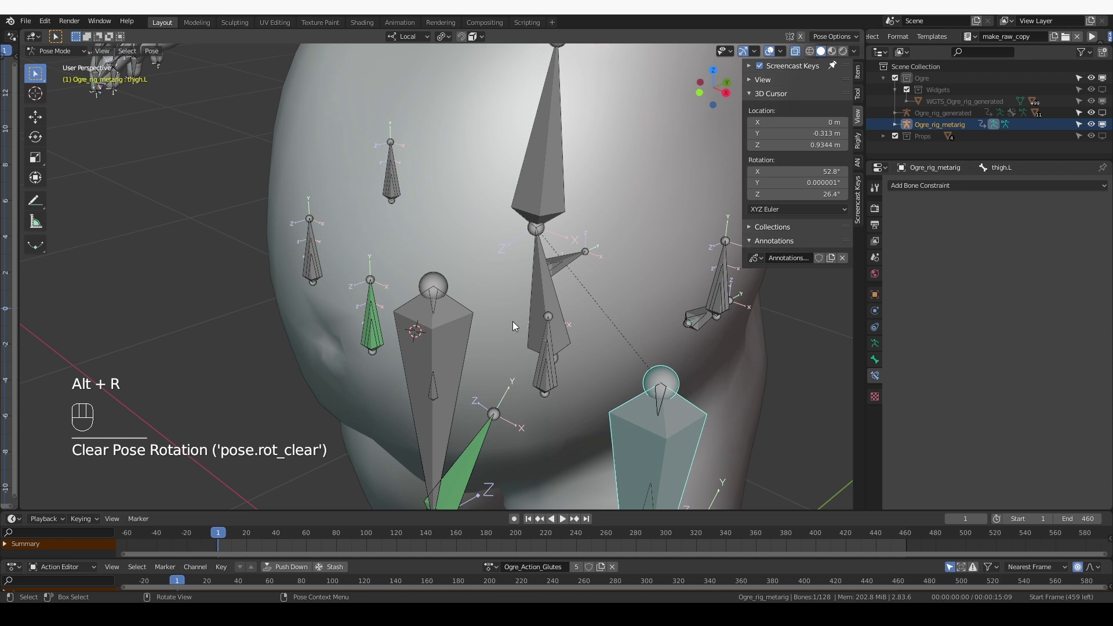
left_click(374, 293)
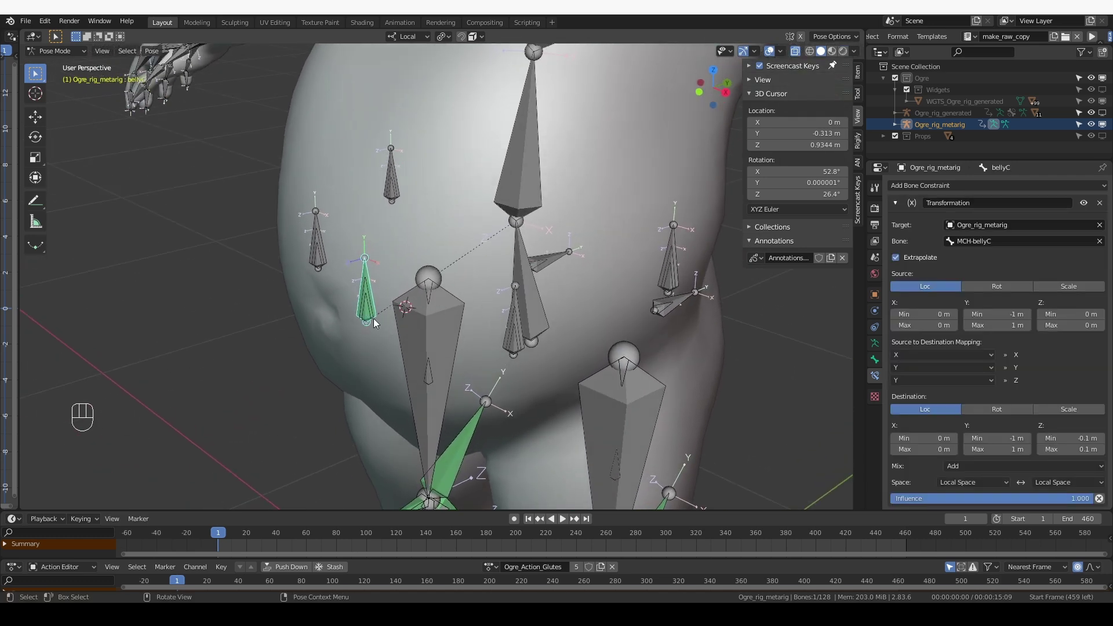
Select the four side belly bones with bellyC as the active bone, and copy its constraint to them.
left_click(517, 287)
left_click(665, 257, "shift")
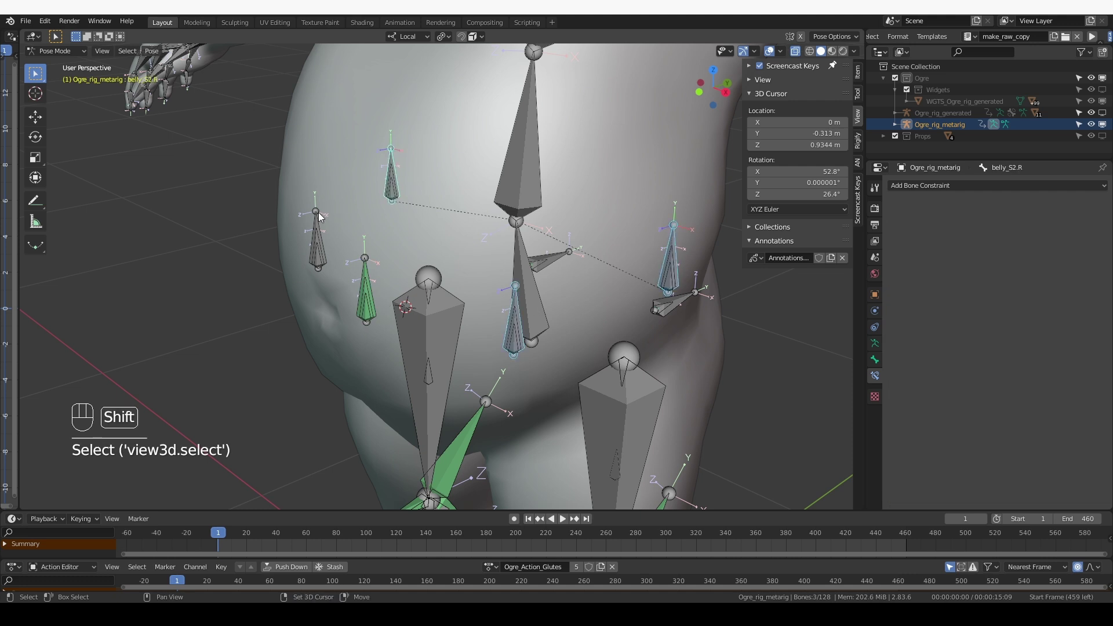
left_click(370, 276, "shift")
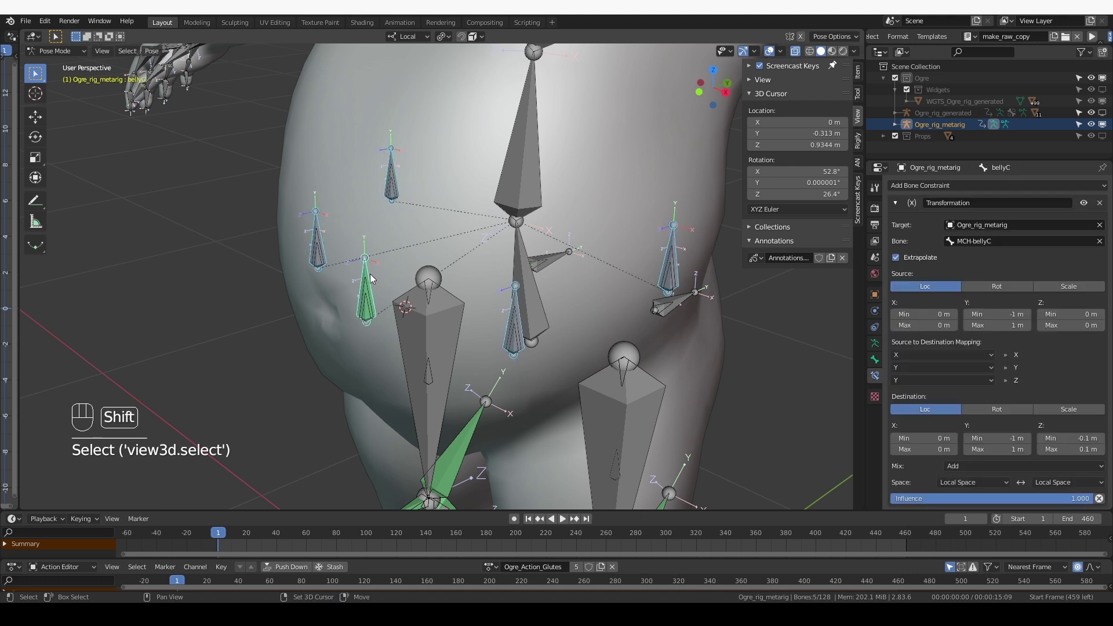
left_click(152, 51)
mouse_move(203, 264)
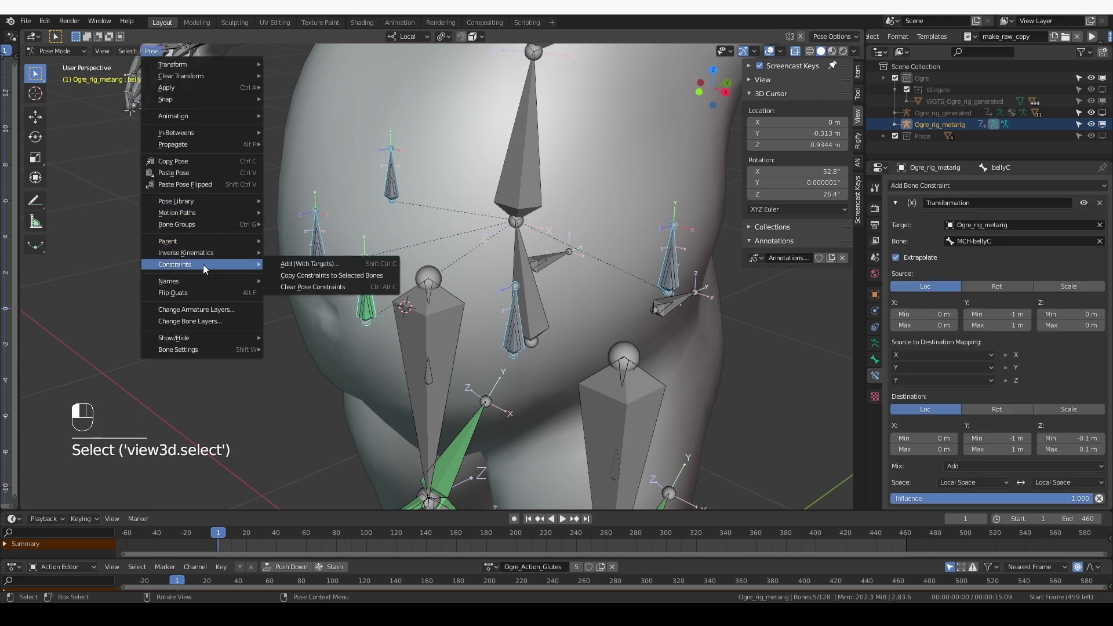
left_click(374, 276)
Set the target bone of belly_S1.L's Transformation constraint to MCH-belly_S1.L.
middle_click_drag(504, 341, 506, 315, "shift")
left_click(497, 294)
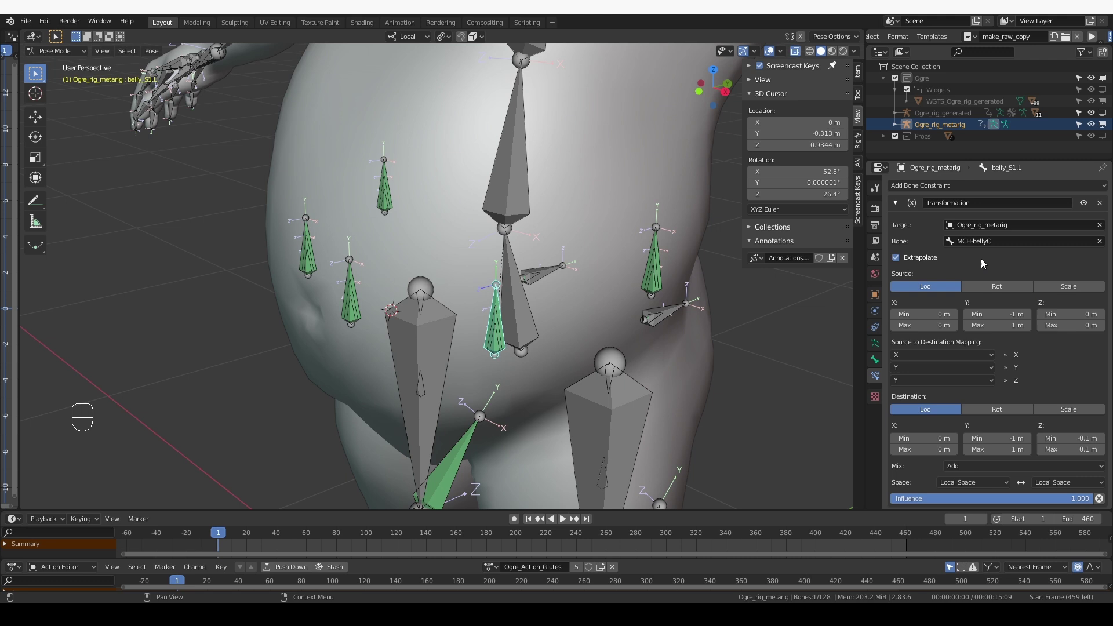
left_click(989, 243)
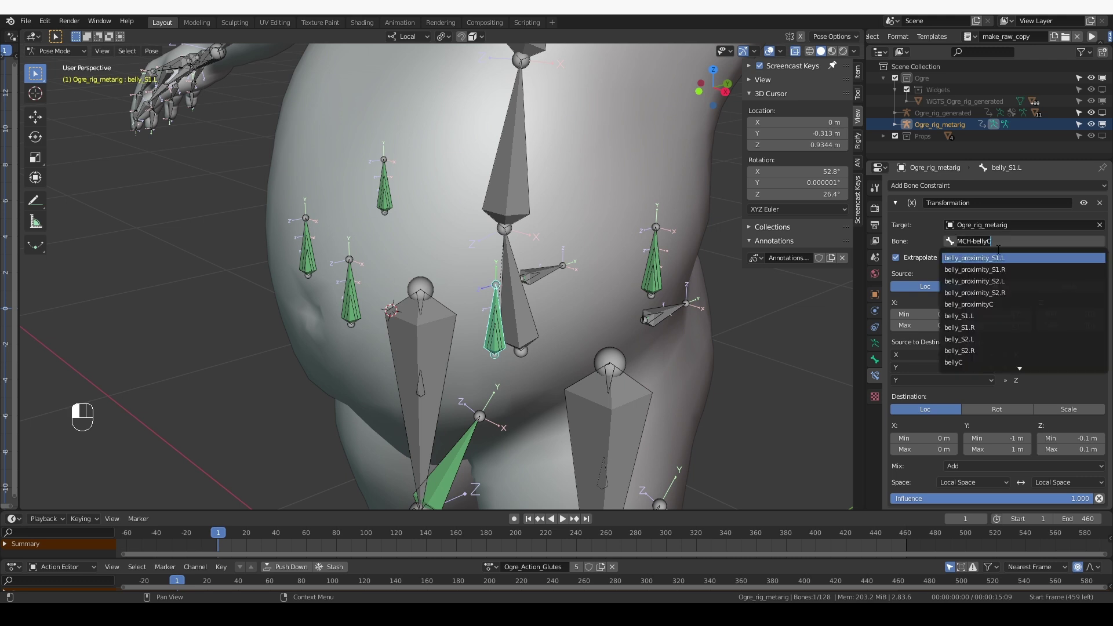
type("s1")
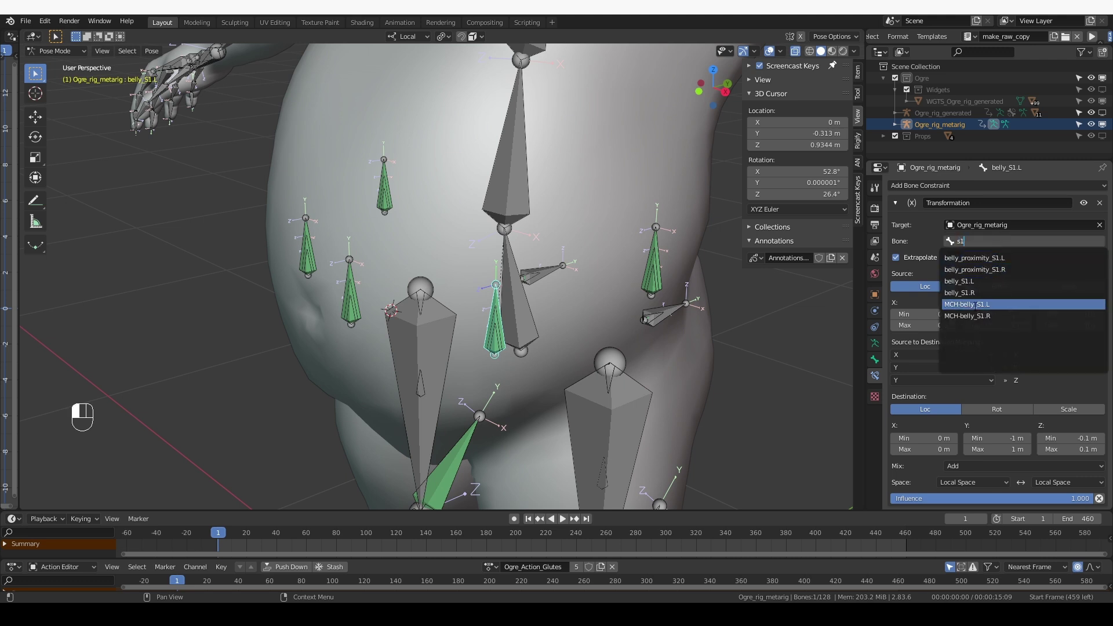
left_click(998, 305)
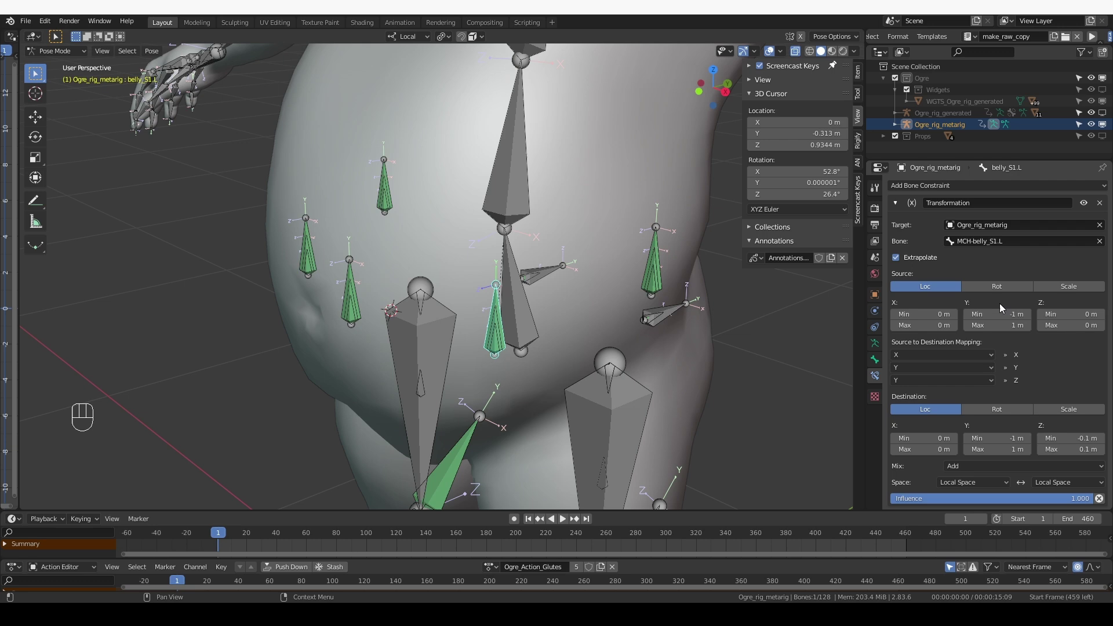
Try rotating the left thigh bone to test the belly_S1.L bone, and cancel the rotation.
left_click(608, 405)
key("r")
middle_click_drag(608, 405, 677, 263)
right_click(616, 413)
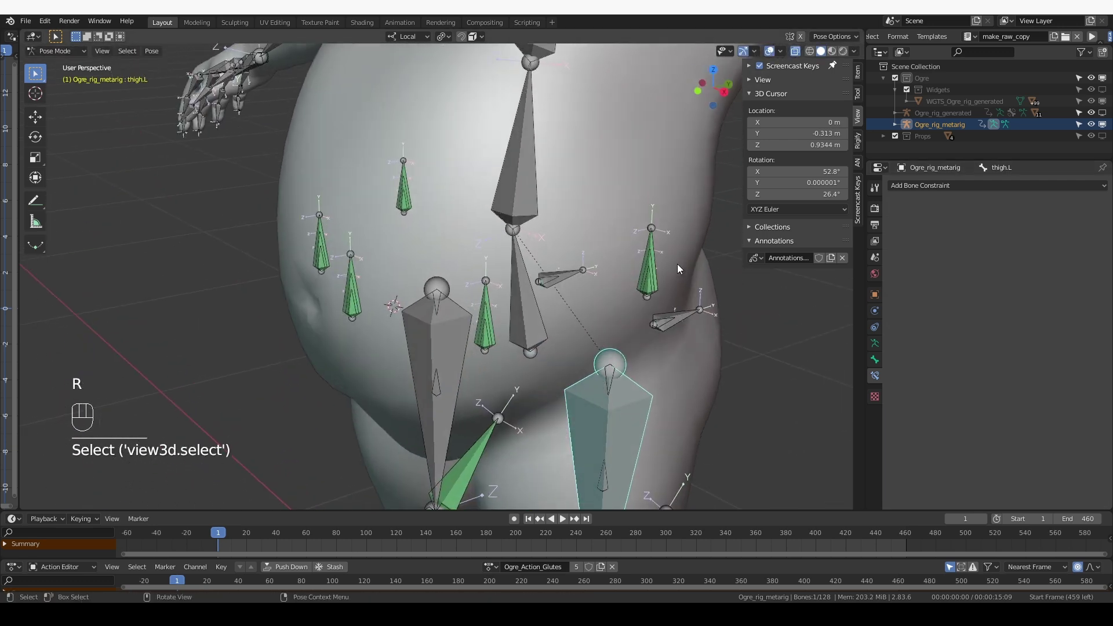
Set the target bone of belly_S2.L's Transformation constraint to MCH-belly_S2.L.
left_click(651, 263)
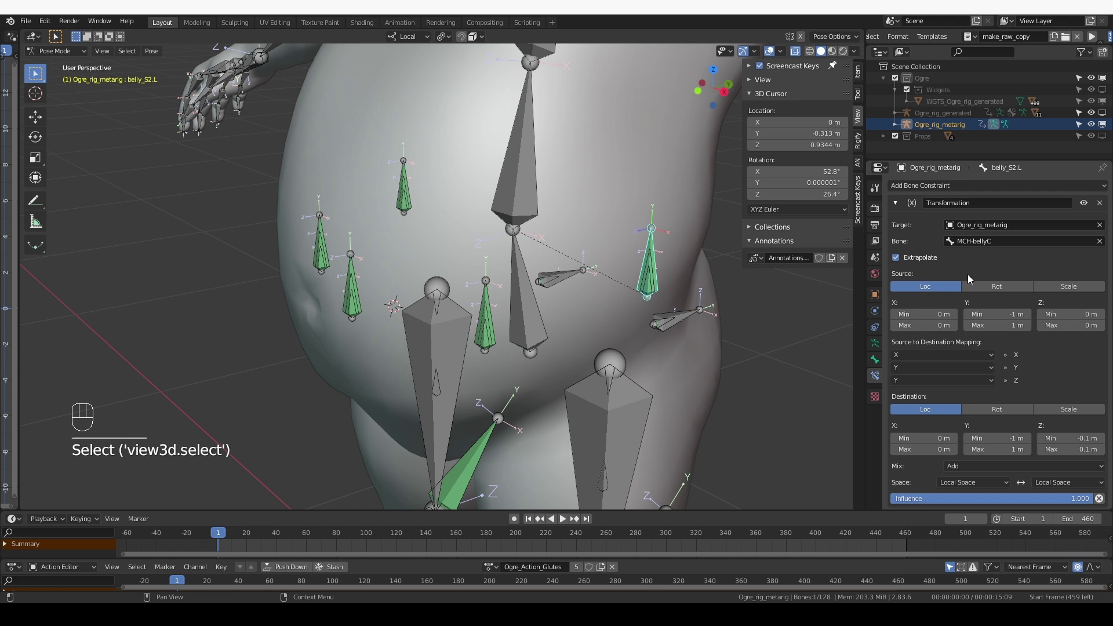
left_click(986, 245)
type("s2")
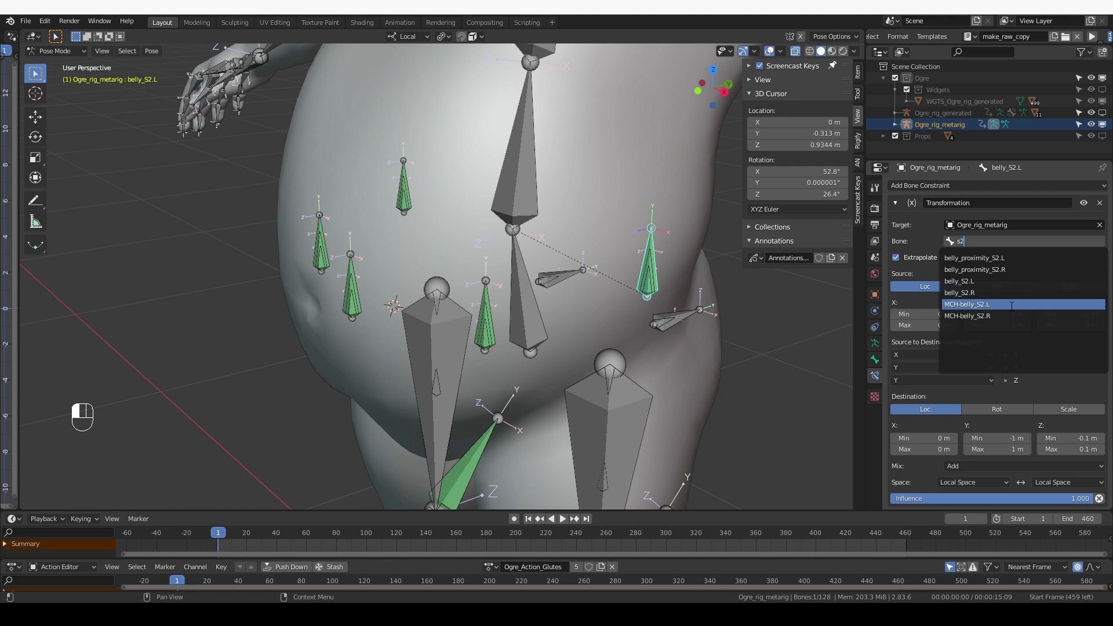
left_click(1012, 304)
Set the target bone of belly_S1.R's Transformation constraint to MCH-belly_S1.R.
left_click(377, 345)
left_click(316, 223)
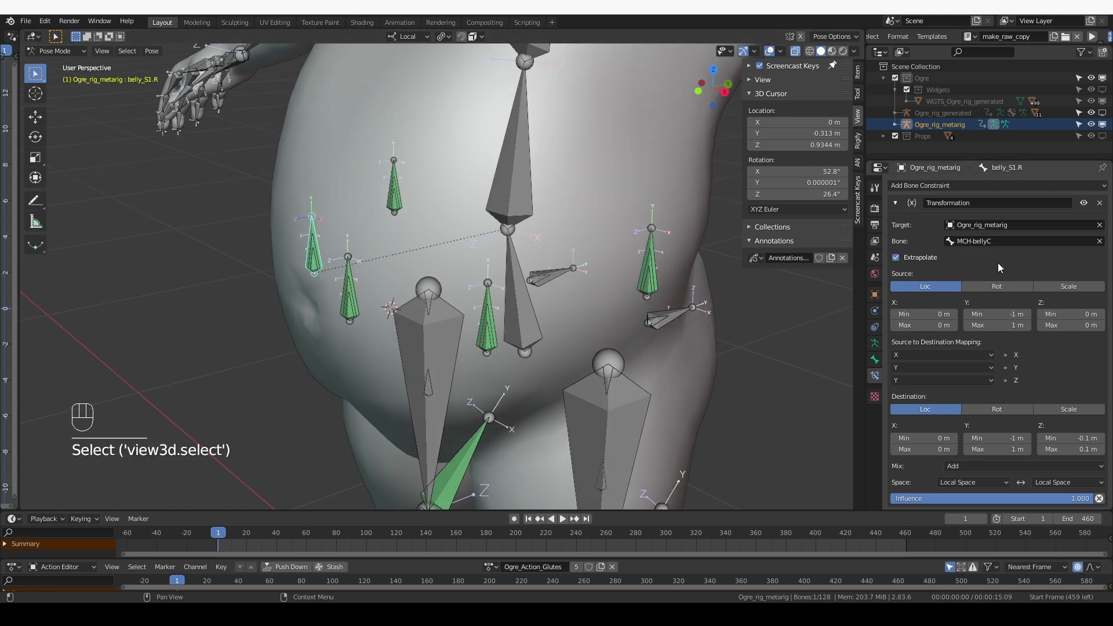
left_click(1008, 242)
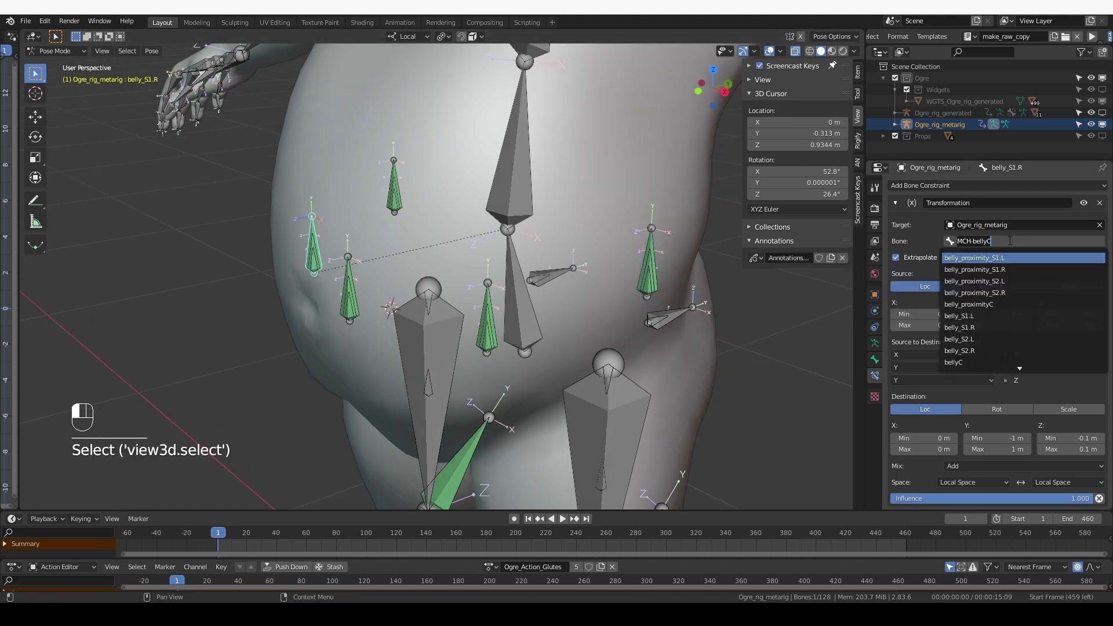
type("s1")
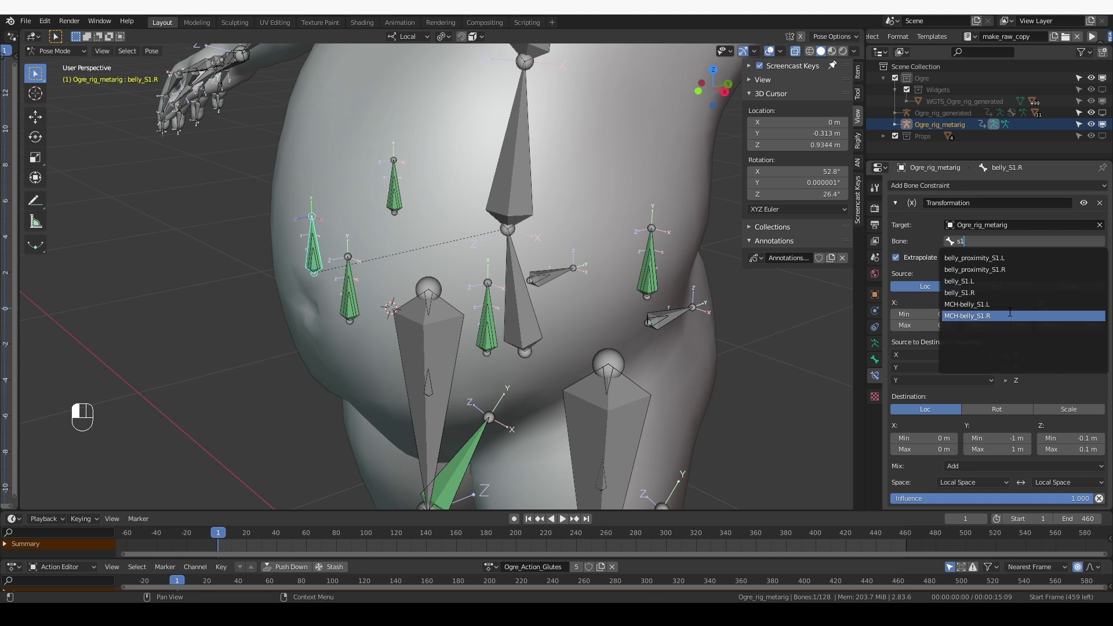
left_click(1011, 315)
Set the target bone of belly_S2.R's Transformation constraint to MCH-belly_S2.R.
left_click(398, 167)
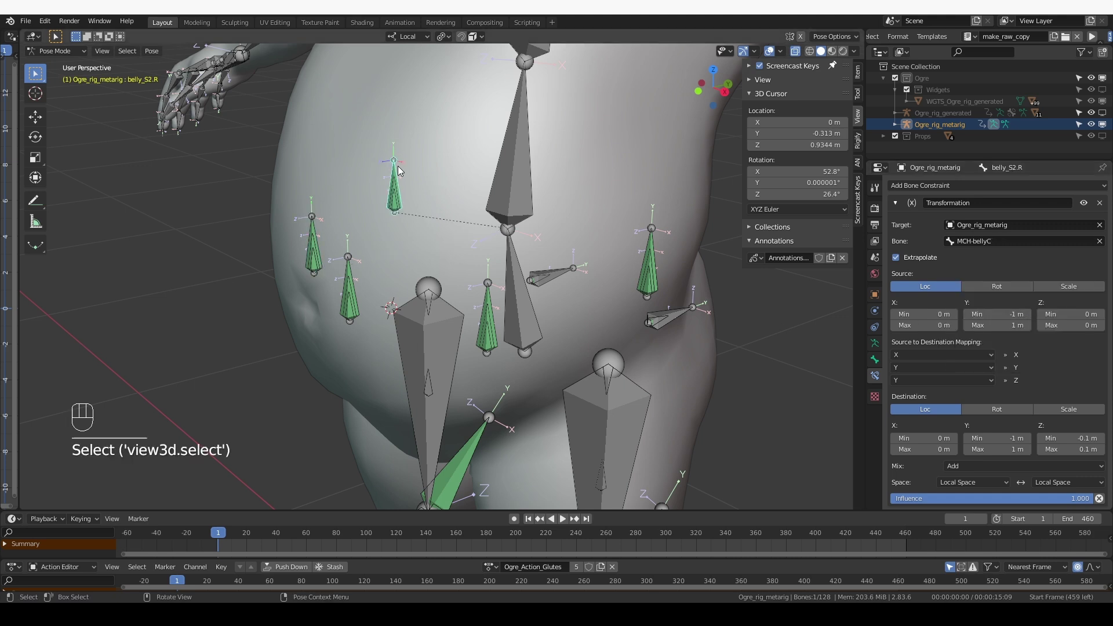
left_click(972, 243)
type("s2")
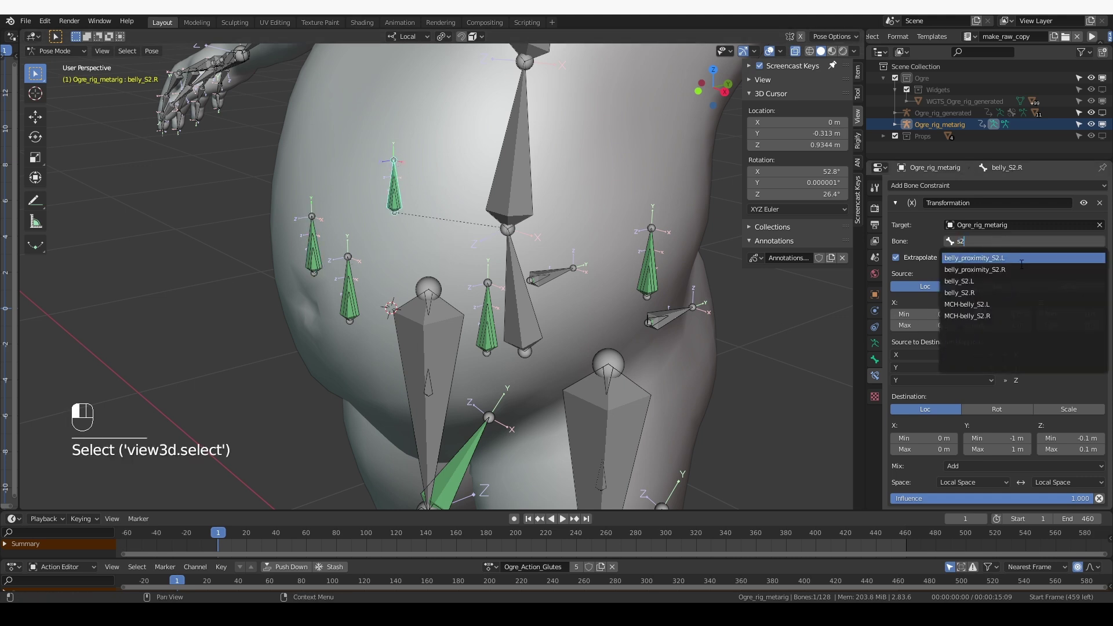
left_click(1001, 317)
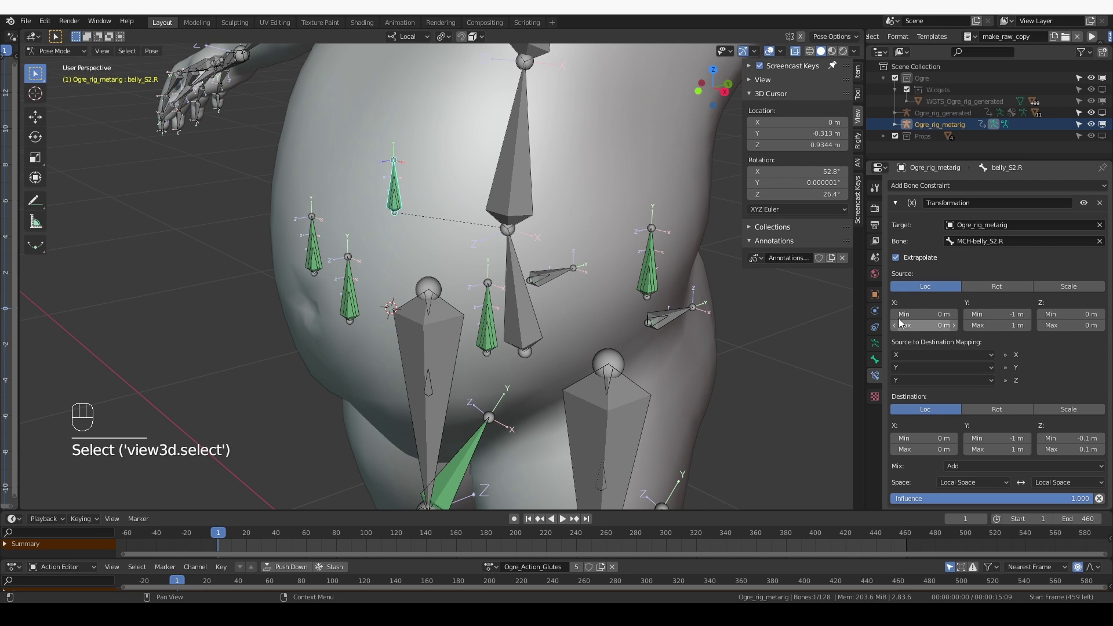
Try rotating the left thigh bone from several views to test the belly side bones, and cancel each rotation.
scroll(603, 345, "down", 2)
left_click(572, 347)
key("r")
right_click(534, 320)
middle_click_drag(770, 345, 709, 331)
key("r")
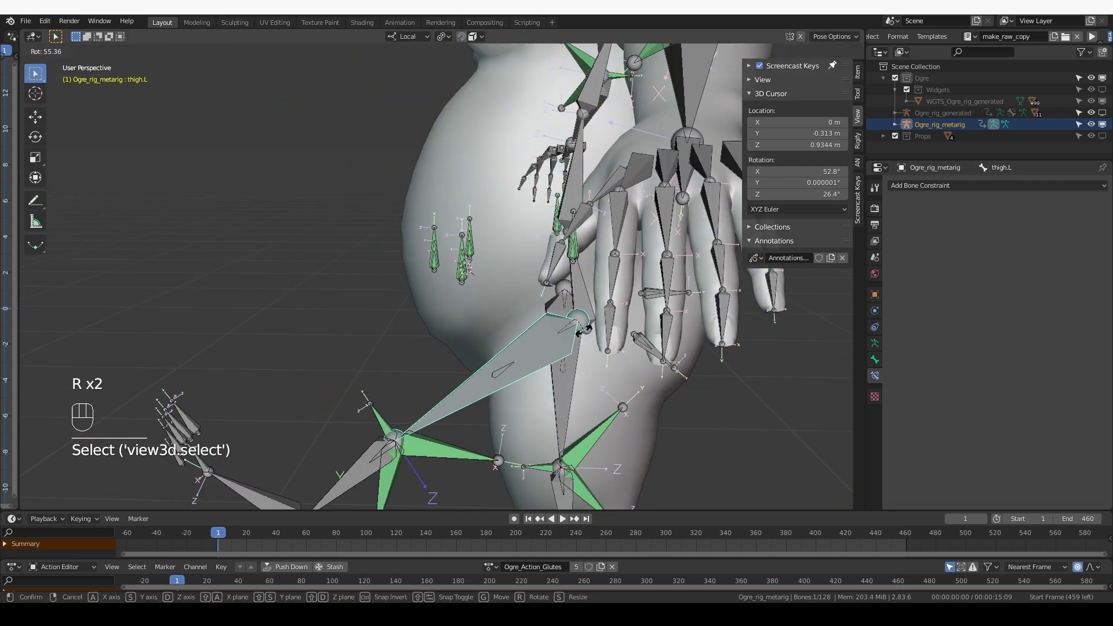
right_click(667, 452)
middle_click_drag(724, 441, 684, 393)
key("r")
right_click(659, 398)
key("r")
right_click(665, 462)
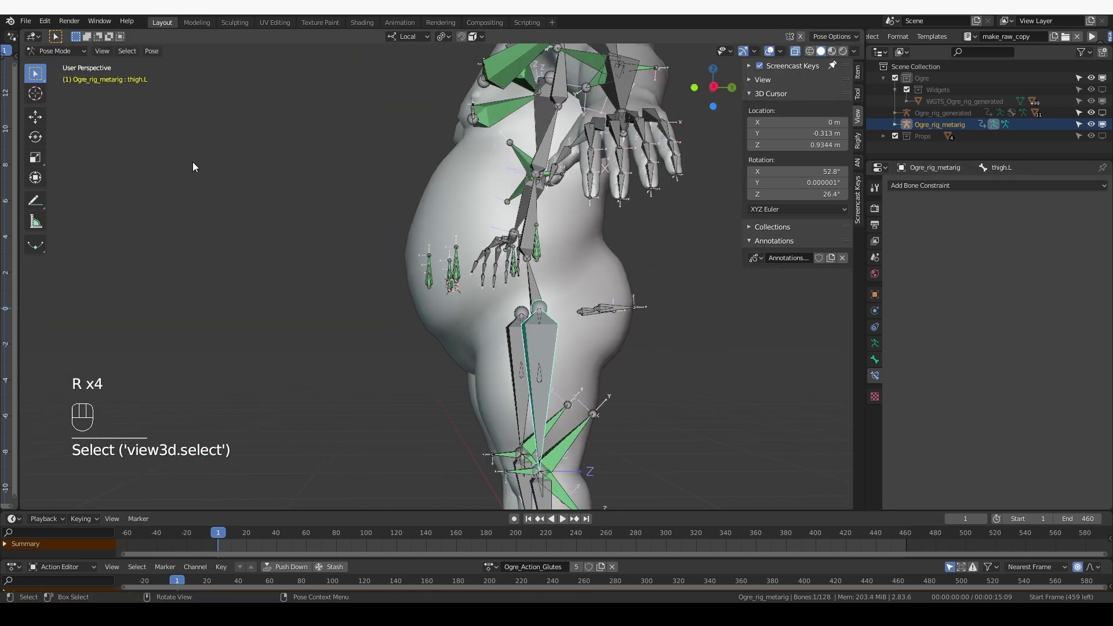
Test the belly bones by rotating the left thigh -94.5° about local X and freely, and clear its rotation.
left_click(35, 137)
left_click_drag(498, 297, 547, 348)
middle_click_drag(547, 348, 575, 349)
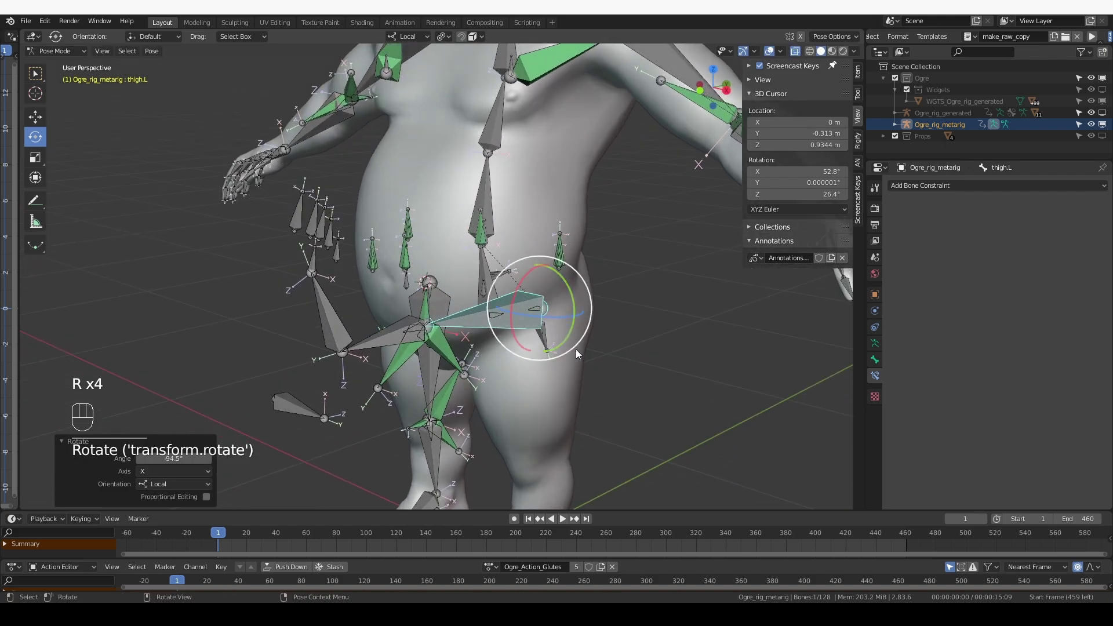
key("r")
key("r")
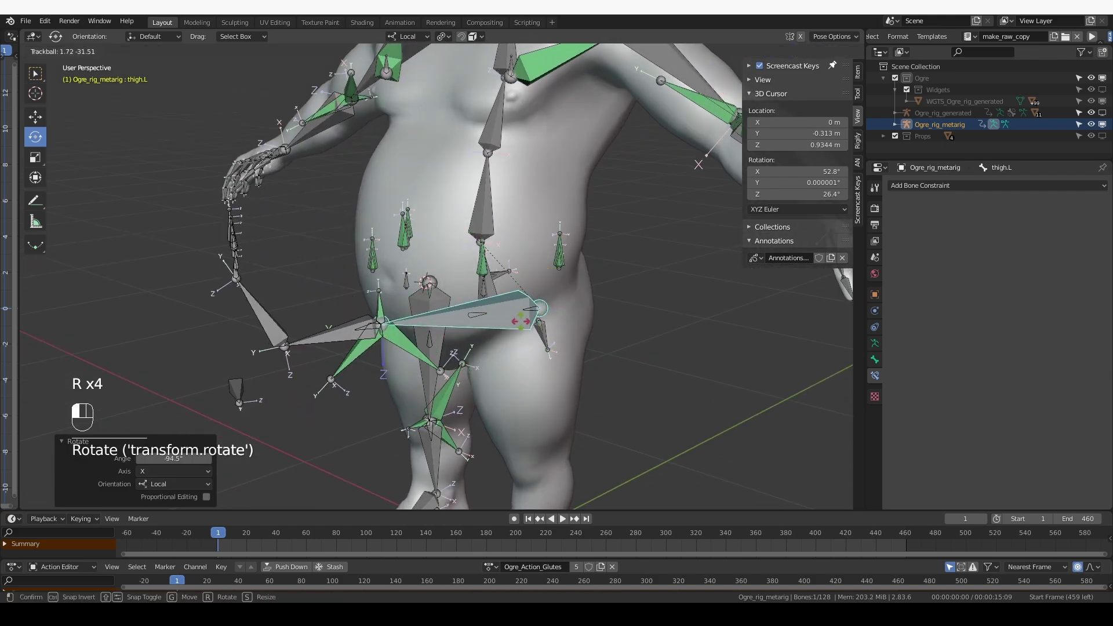
left_click_drag(576, 349, 607, 331)
middle_click_drag(415, 334, 458, 334)
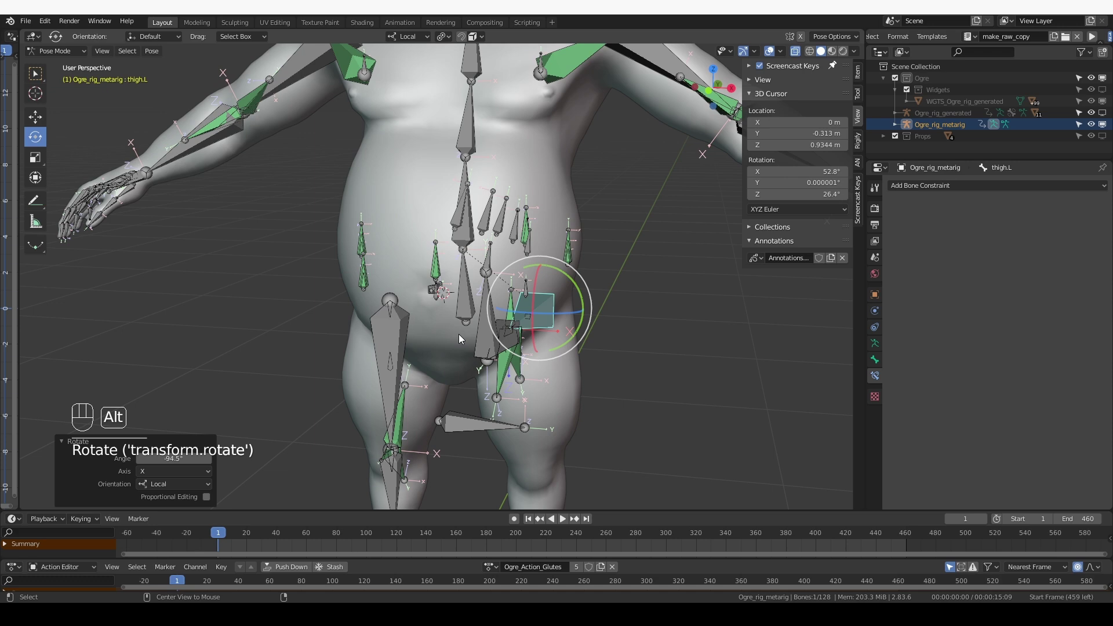
key("alt+r")
Test the right belly bones by rotating the right thigh about the view axis and about local Z, and clear its rotation.
left_click(402, 363)
middle_click_drag(401, 363, 464, 371)
key("r")
left_click(543, 164)
middle_click_drag(544, 165, 511, 273)
key("r")
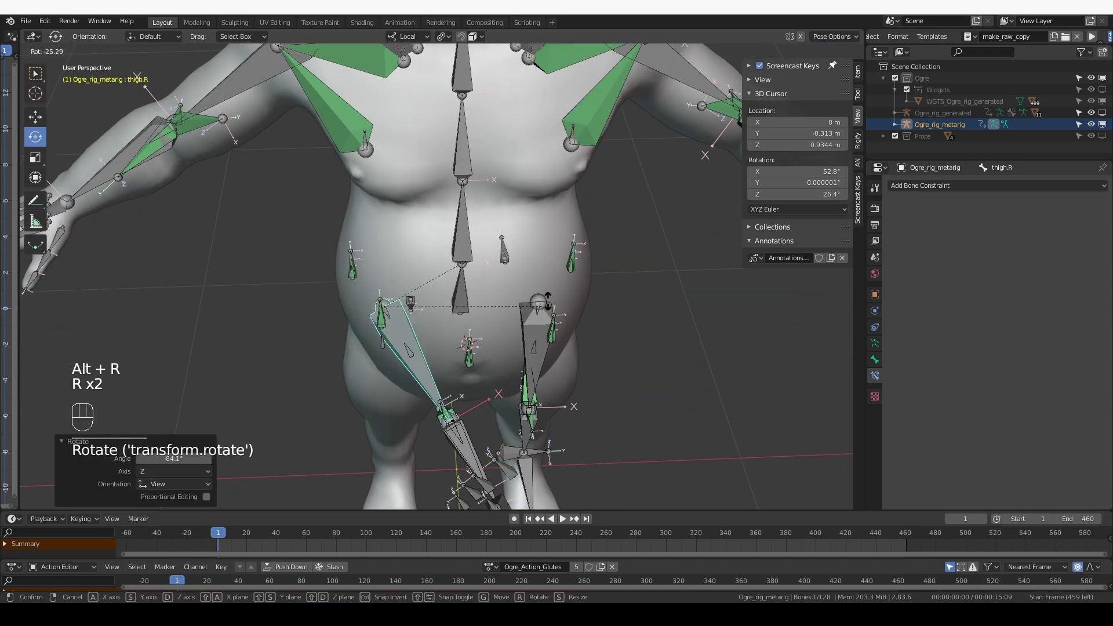
right_click(512, 273)
middle_click_drag(488, 481, 479, 455)
key("r")
right_click(429, 342)
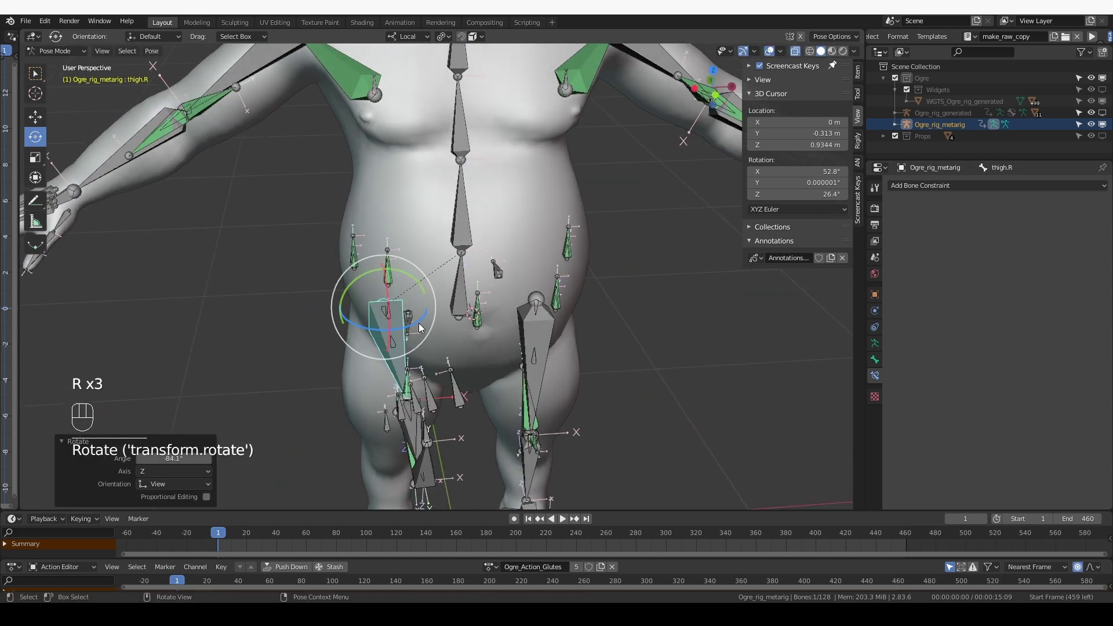
left_click_drag(420, 325, 374, 330)
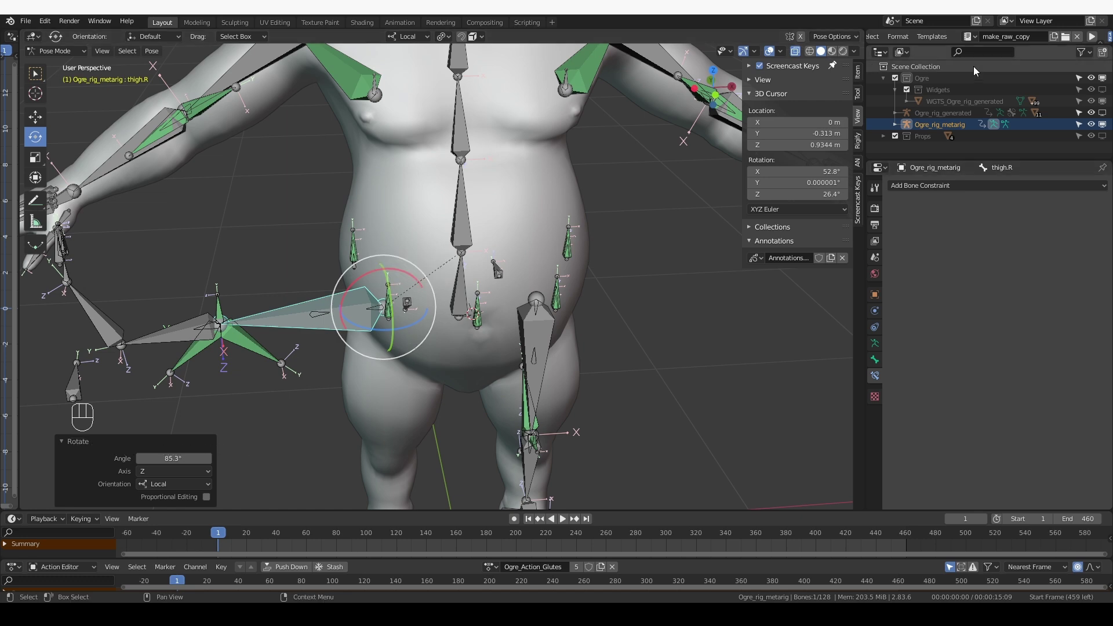
key("alt+r")
In Edit Mode, duplicate the center belly bone and the four side belly bones in place, and scale the copies by about 1.464.
middle_click_drag(593, 381, 472, 342)
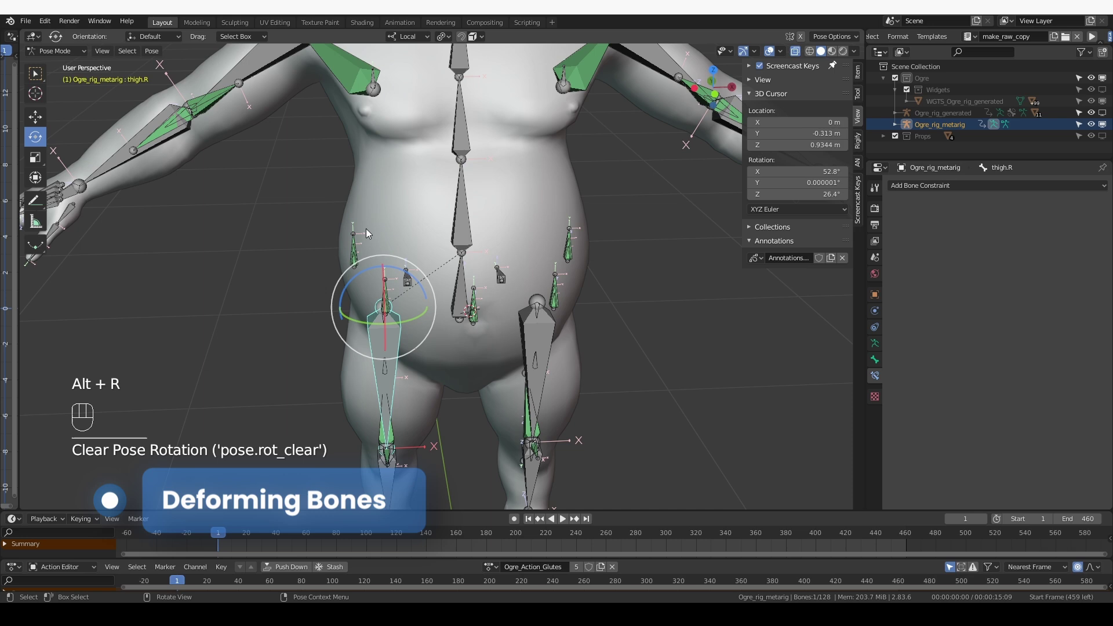
middle_click_drag(373, 259, 375, 276, "shift")
scroll(376, 276, "up", 2)
key("Tab")
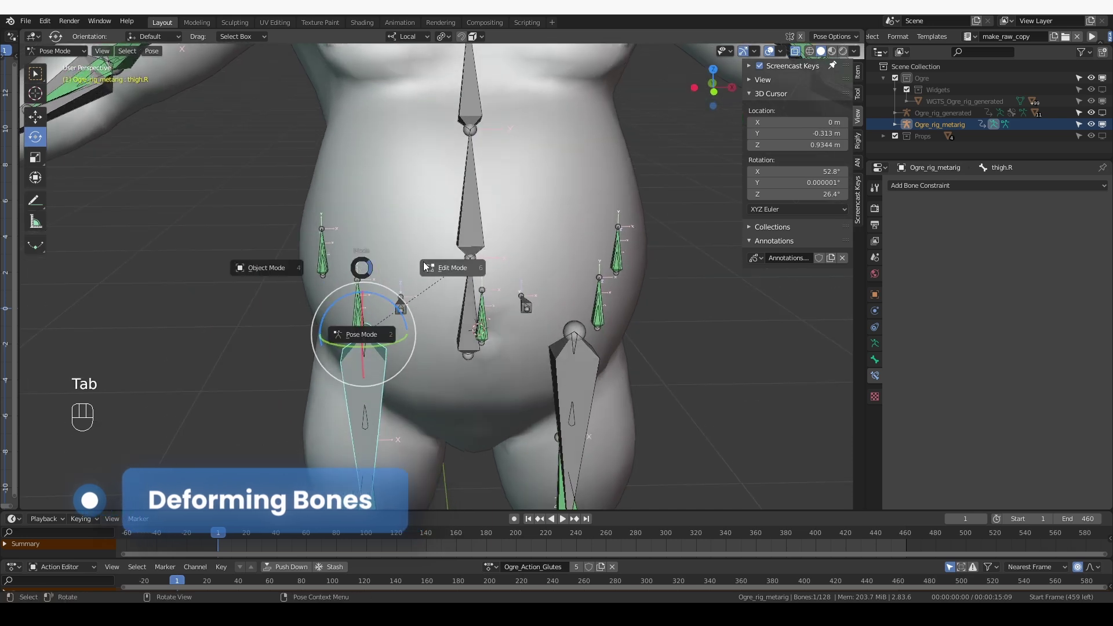
left_click(321, 229)
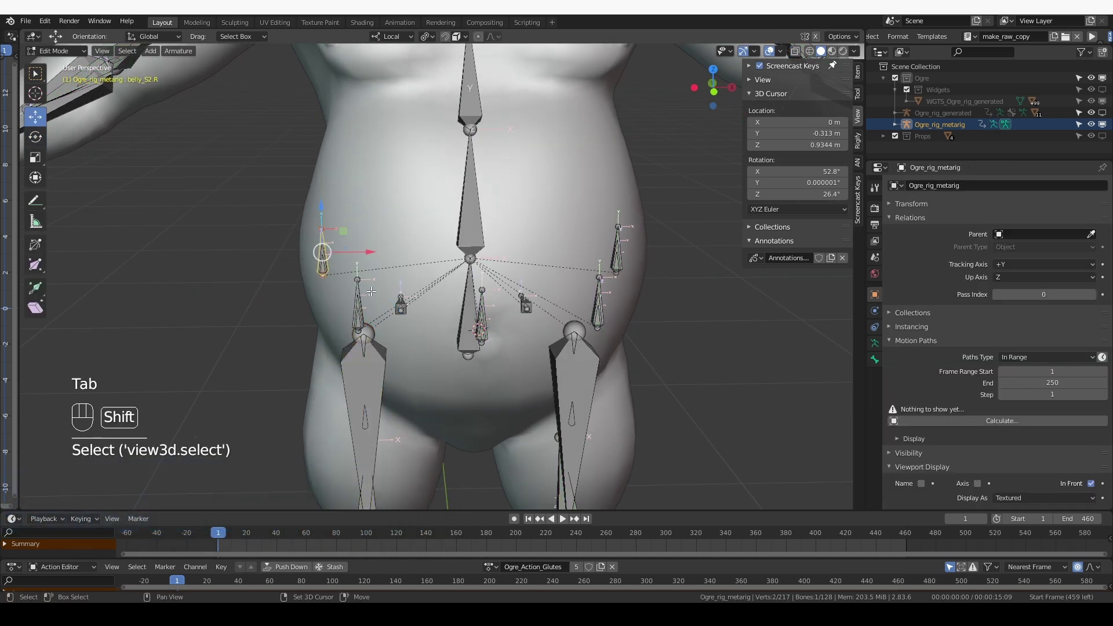
left_click(365, 292, "shift")
middle_click_drag(366, 292, 574, 273)
left_click(499, 287, "shift")
left_click(642, 261, "shift")
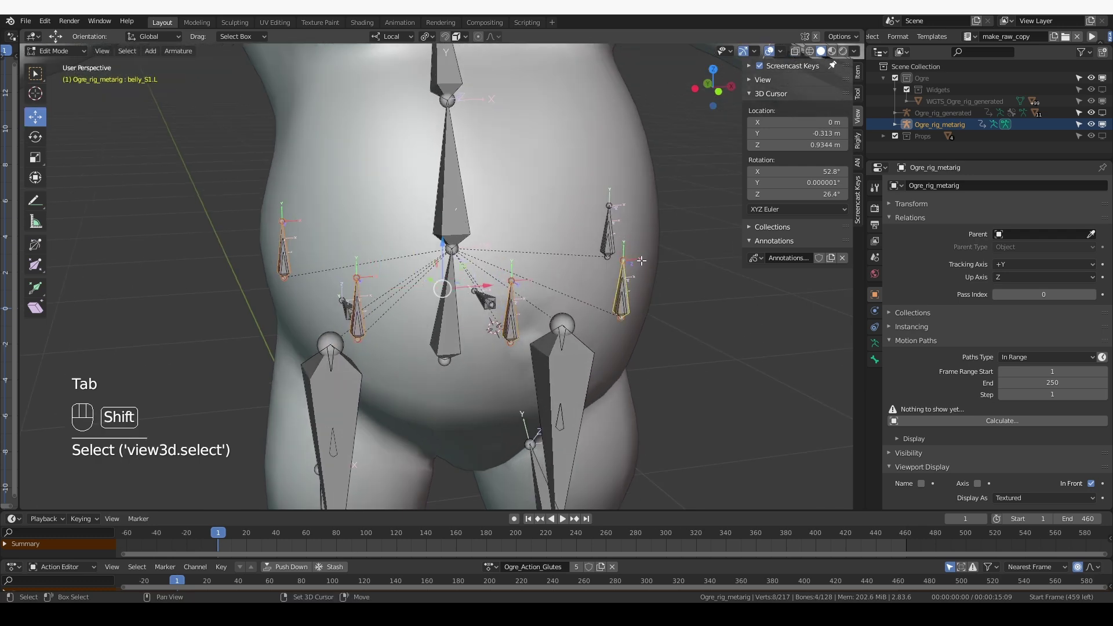
left_click(609, 228, "shift")
key("shift+d")
right_click(637, 262)
key("s")
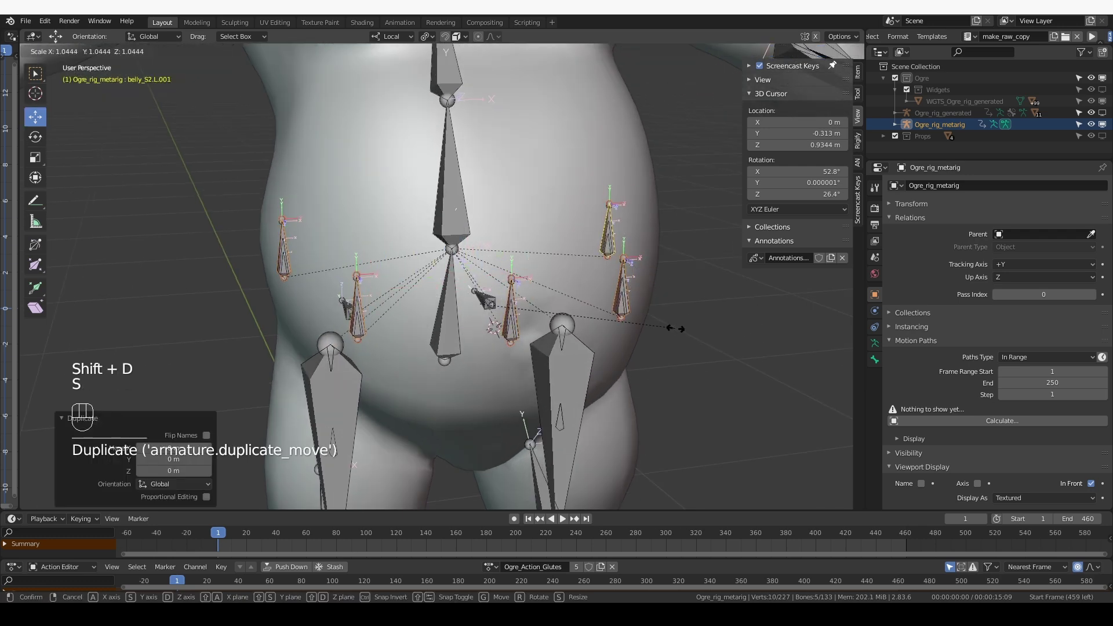
left_click(748, 365)
Batch rename the five duplicated belly bones by adding the prefix DEF- to their names.
left_click(69, 21)
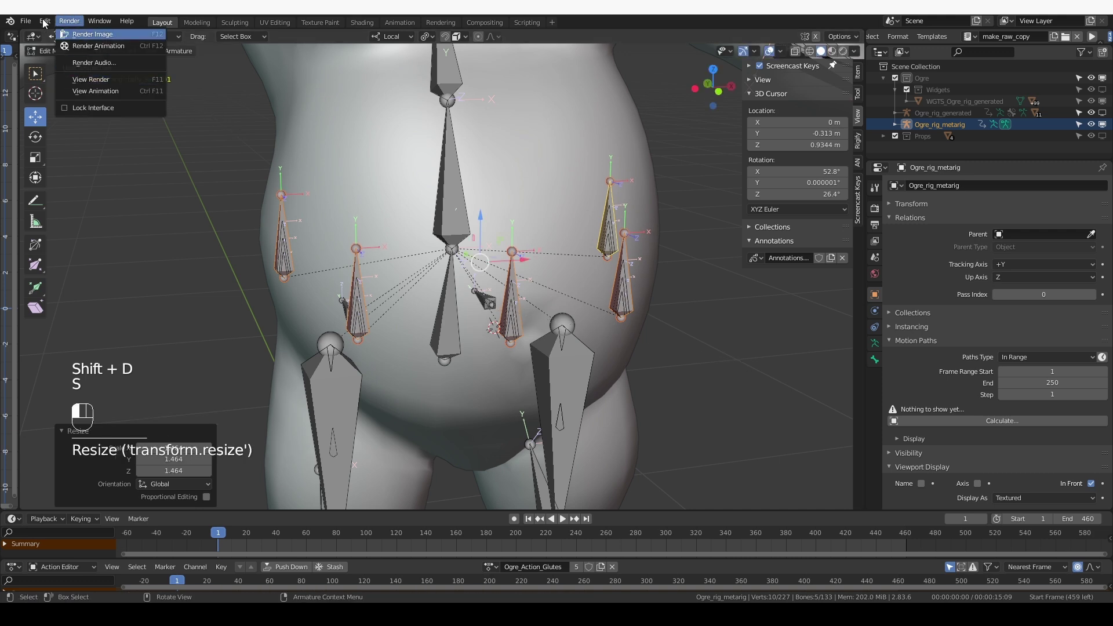
left_click(72, 142)
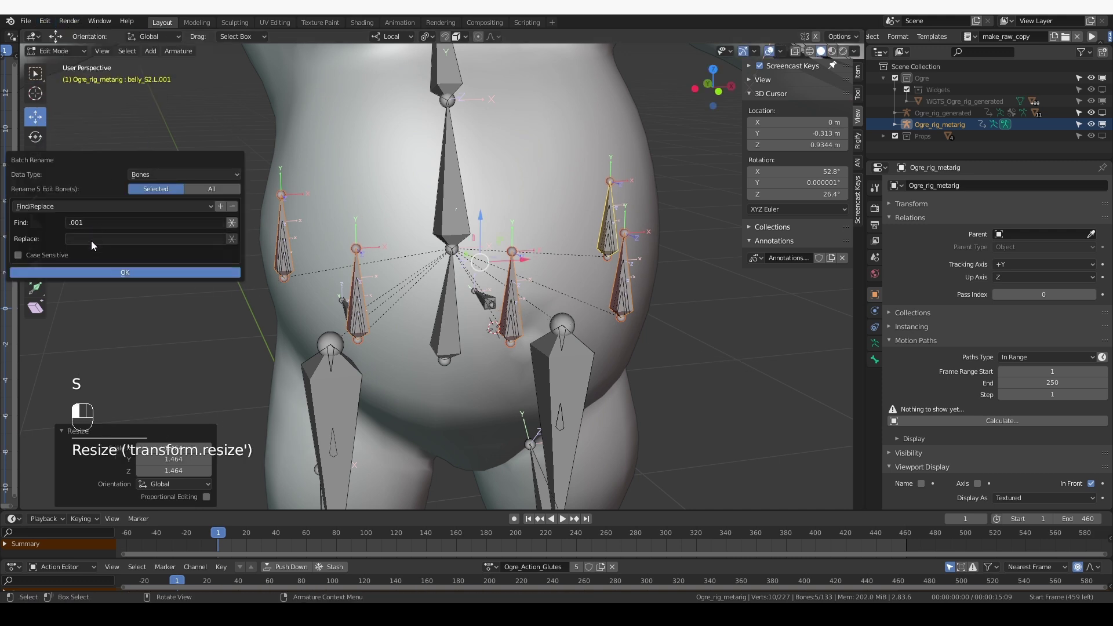
left_click(110, 206)
left_click(130, 203)
left_click(127, 205)
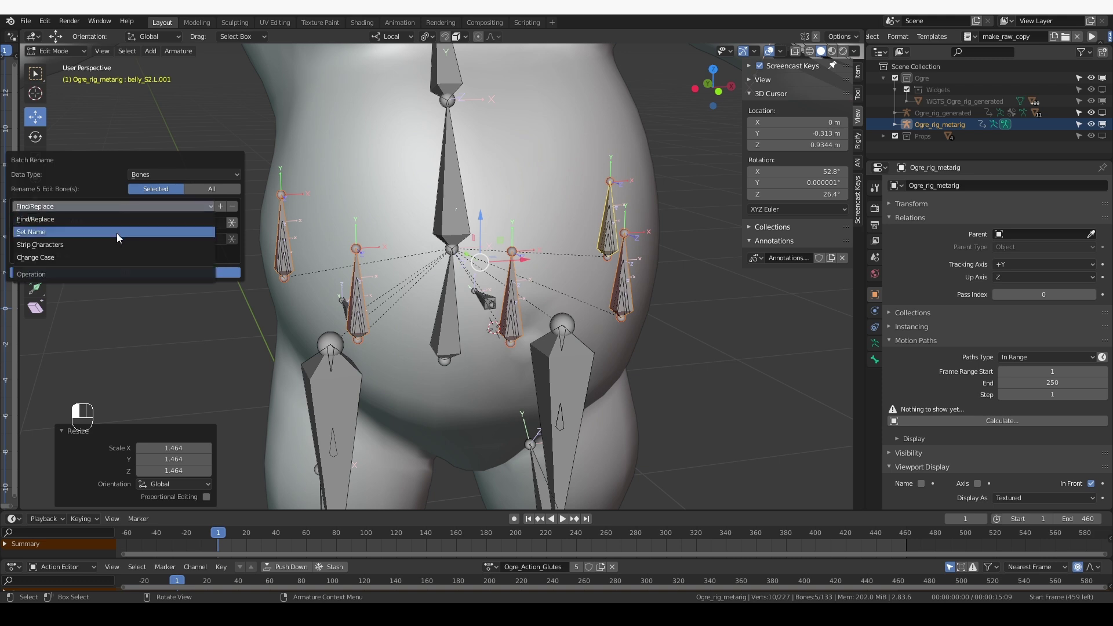
left_click(116, 233)
left_click(103, 223)
left_click(109, 247)
left_click(110, 240)
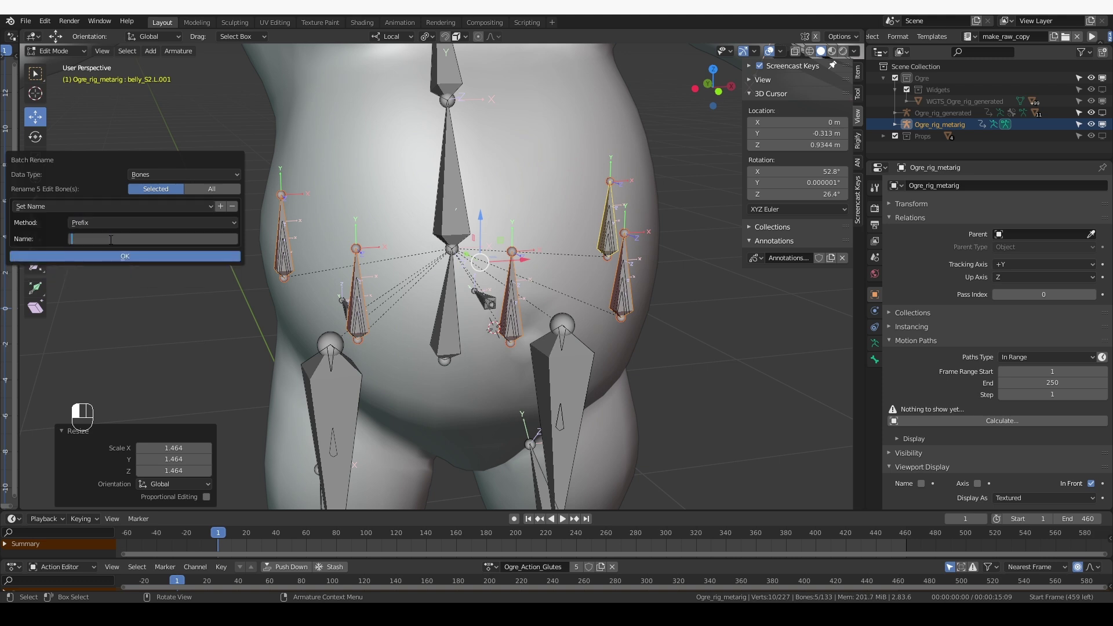
type("DEF-")
key("Return")
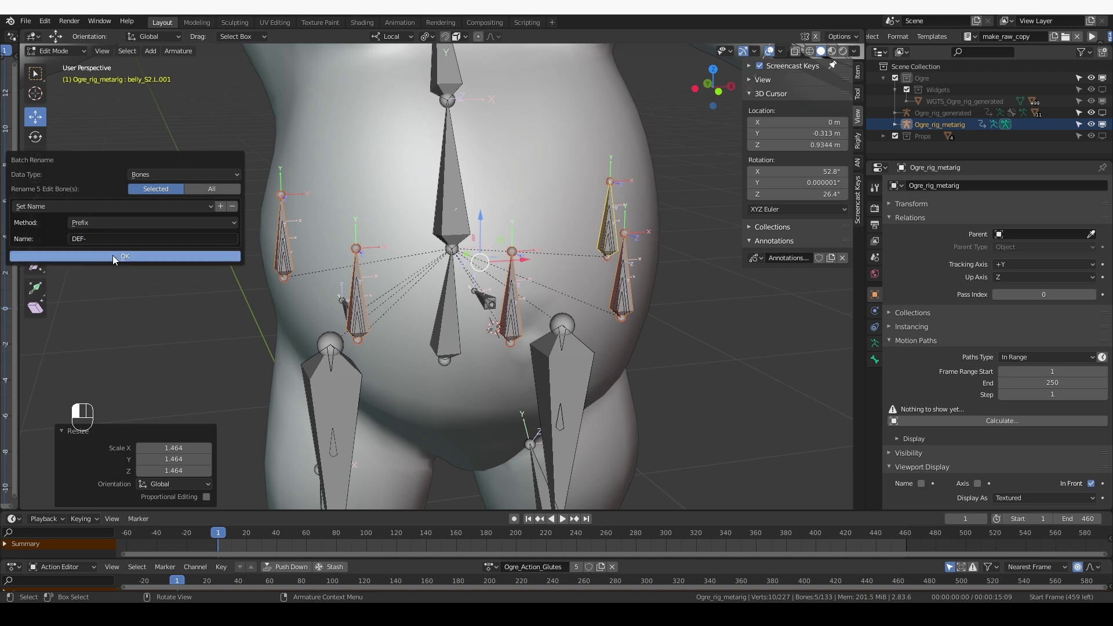
left_click(113, 255)
Batch rename the duplicated bones to remove .001 from their names, and check the names of the right side copies.
left_click(44, 21)
left_click(103, 154)
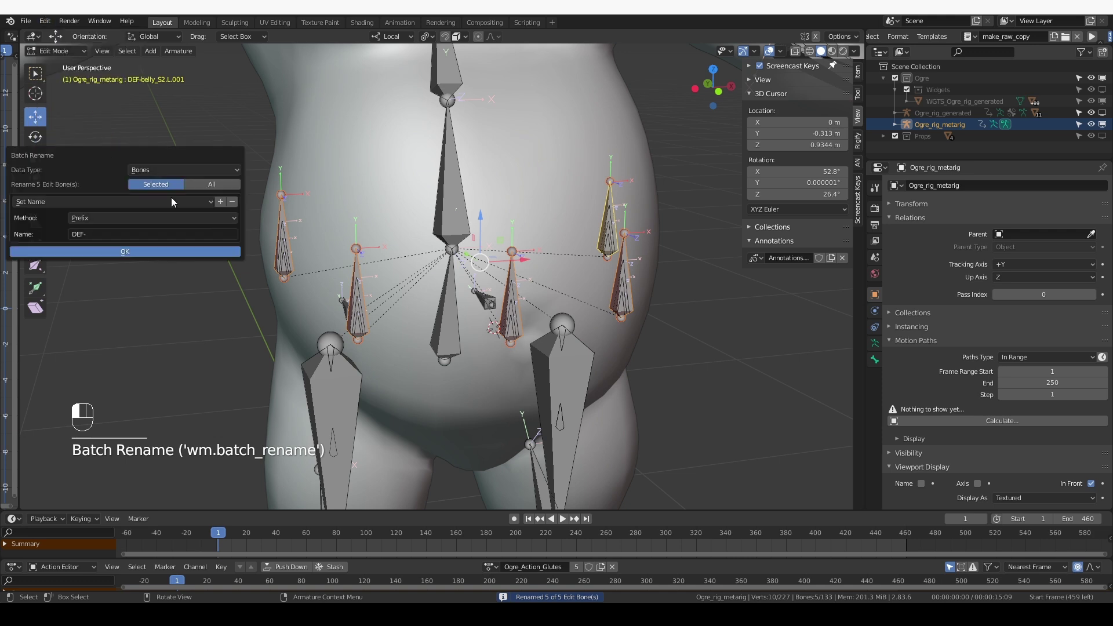
left_click(95, 204)
left_click(94, 221)
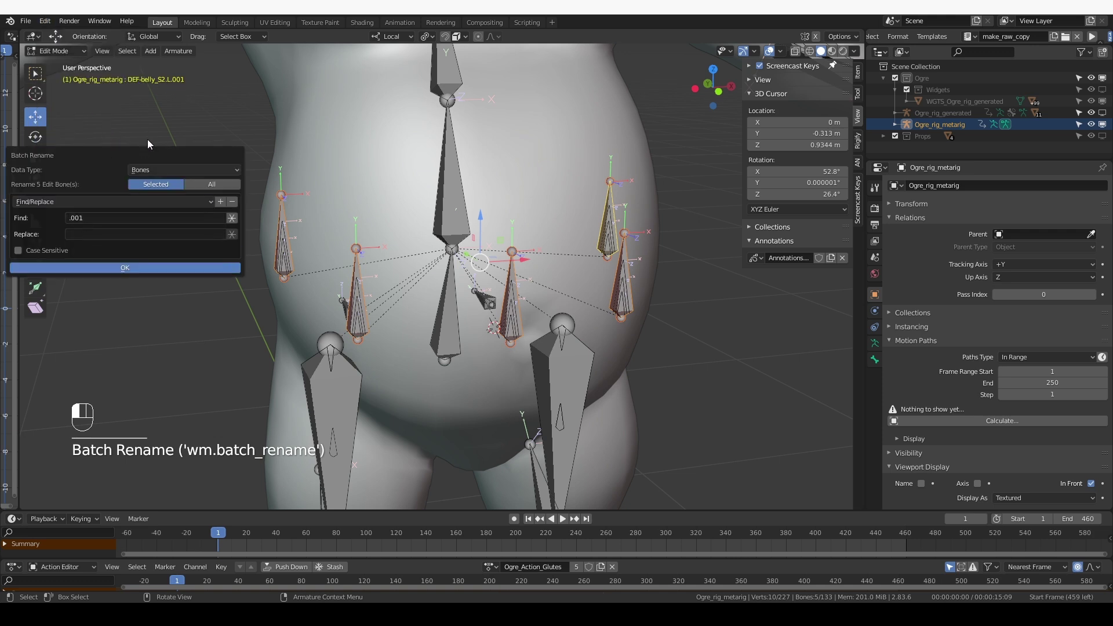
left_click(102, 267)
middle_click_drag(365, 293, 355, 293)
left_click(351, 290)
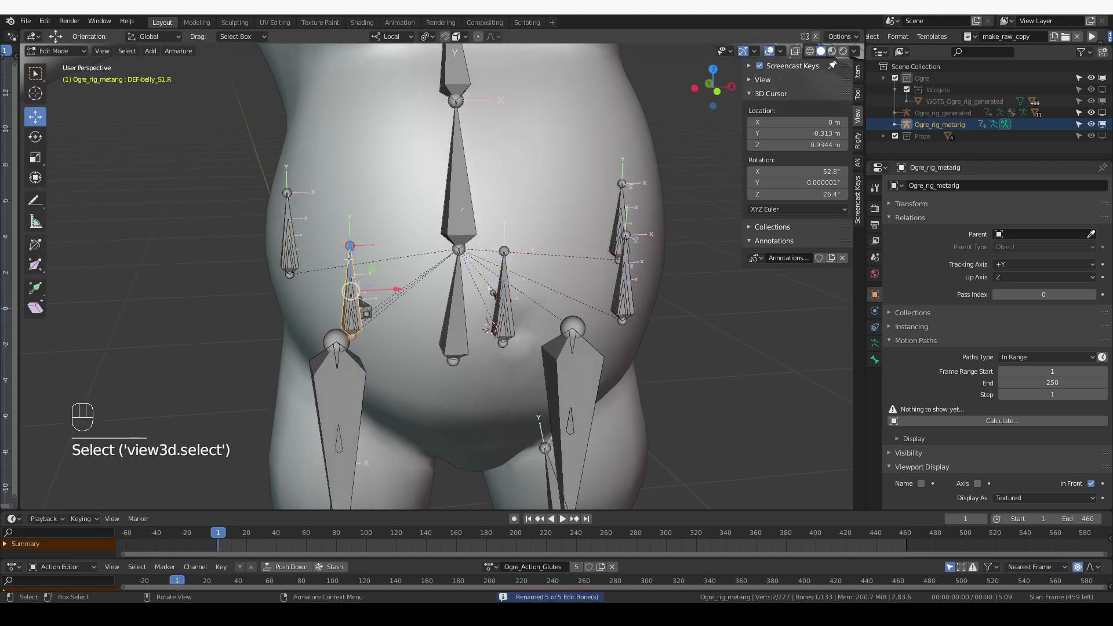
left_click(289, 238)
Turn on X-Ray shading and parent DEF-bellyC to bellyC with Keep Offset.
left_click(503, 293)
middle_click_drag(572, 289, 417, 299)
scroll(464, 307, "up", 2)
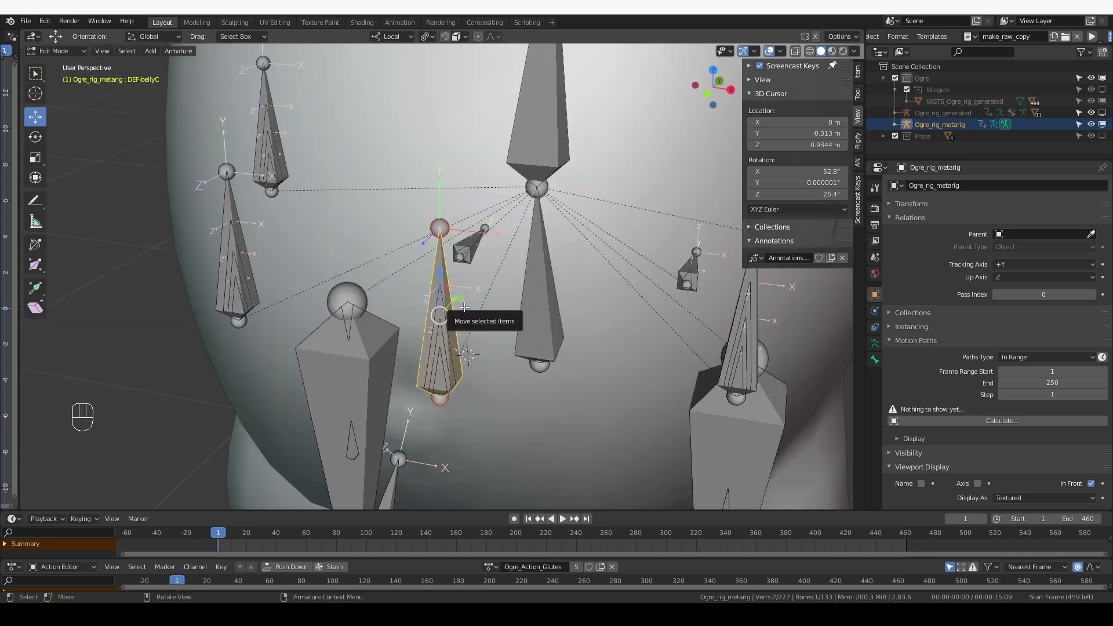
scroll(450, 305, "up", 1)
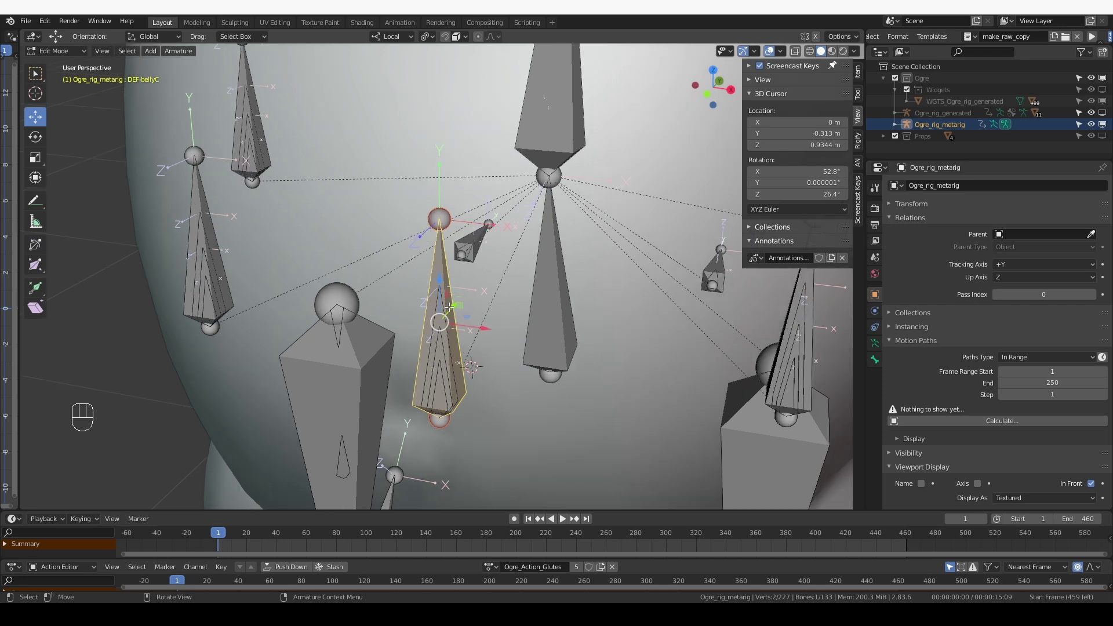
scroll(443, 297, "up", 1)
left_click(854, 51)
left_click(790, 274)
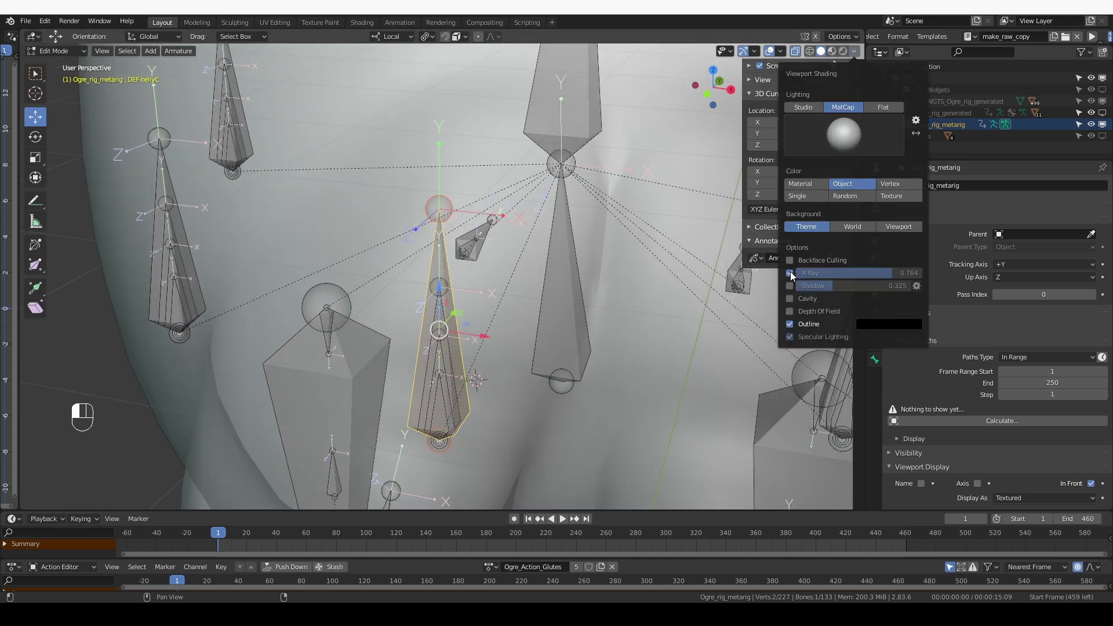
left_click(436, 308, "shift")
key("ctrl+p")
left_click(500, 313)
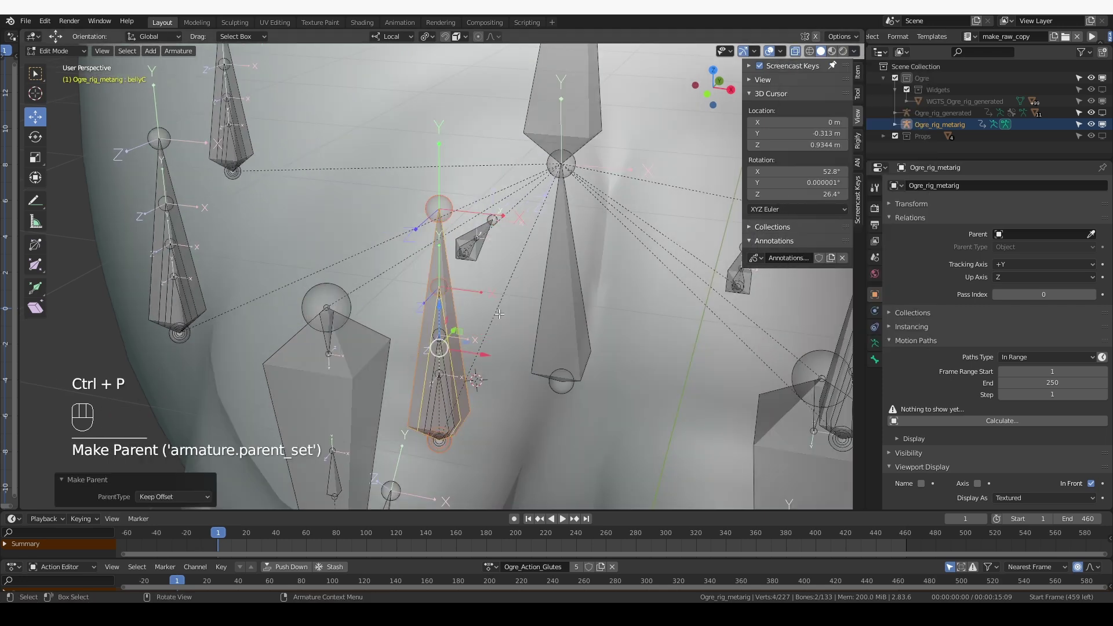
Parent DEF-belly_S1.L to belly_S1.L with Keep Offset.
middle_click_drag(624, 310, 470, 301, "shift")
left_click(661, 264)
left_click(648, 316, "shift")
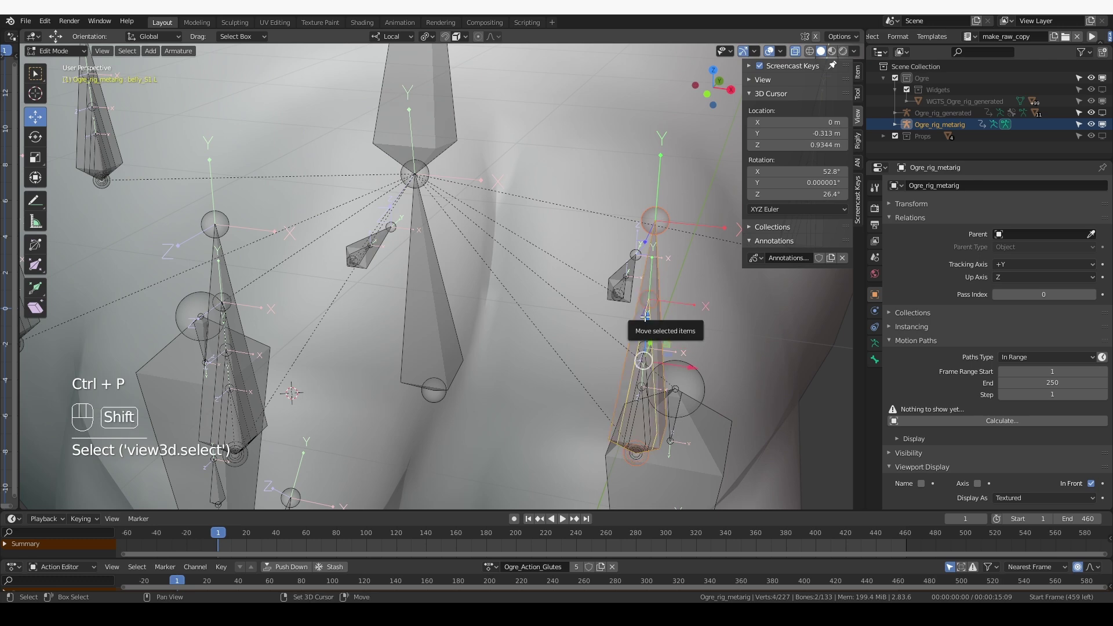
key("ctrl+p")
left_click(693, 313)
Parent DEF-belly_S2.L to belly_S2.L with Keep Offset.
middle_click_drag(678, 315, 515, 337, "shift")
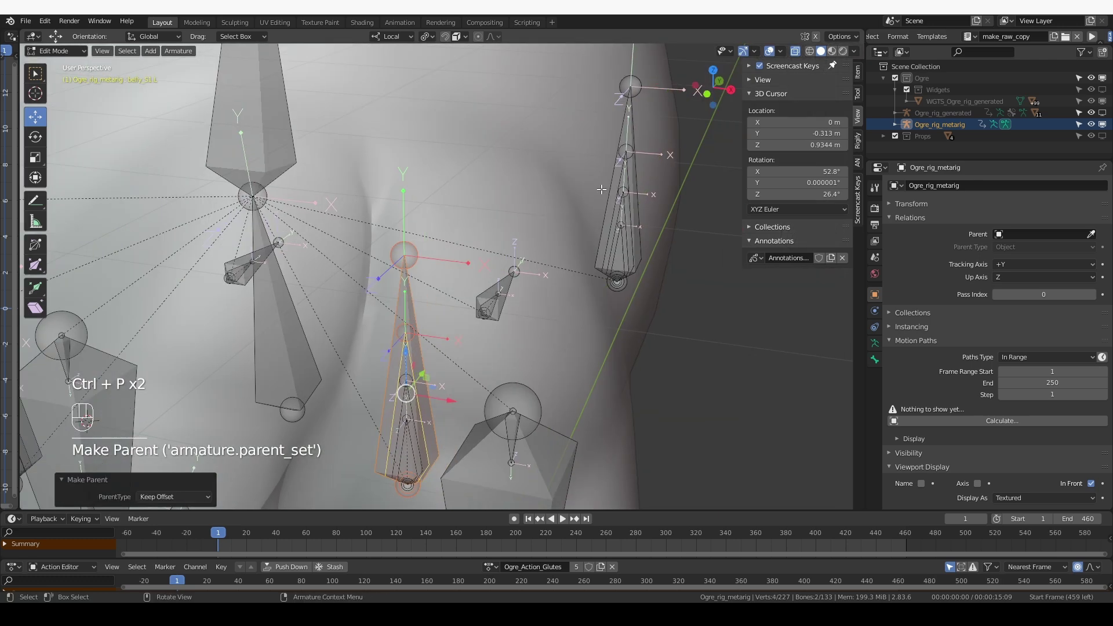
left_click(626, 132)
left_click(628, 168, "shift")
left_click(628, 167)
left_click(627, 167, "shift")
left_click(627, 166, "shift")
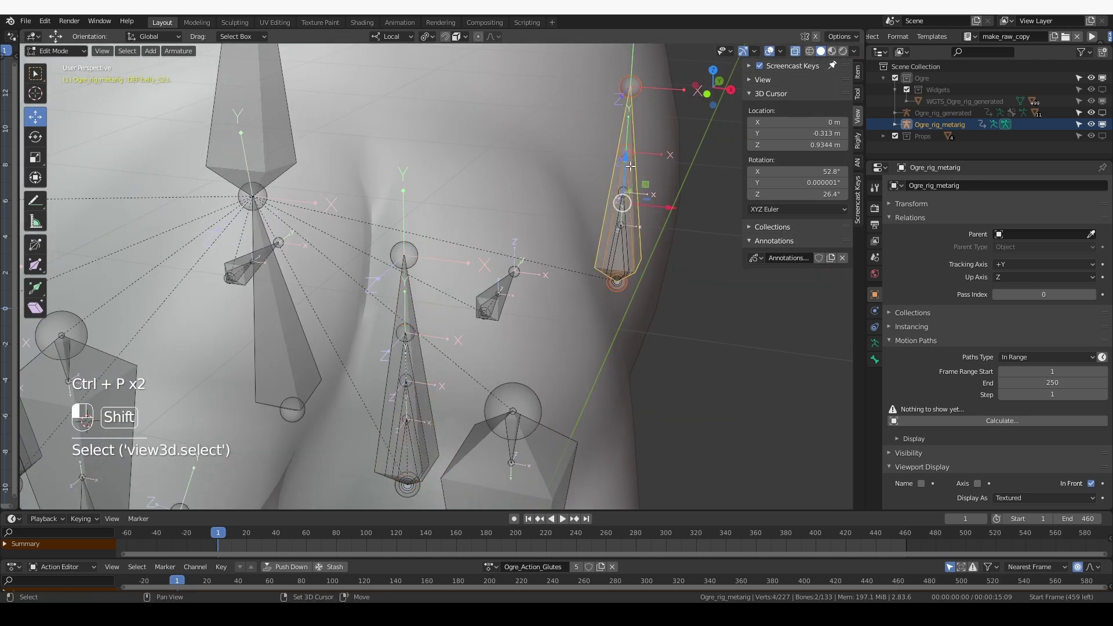
left_click(628, 166, "shift")
key("ctrl+p")
left_click(627, 161)
Parent DEF-belly_S1.R to belly_S1.R with Keep Offset.
middle_click_drag(385, 225, 622, 215, "shift")
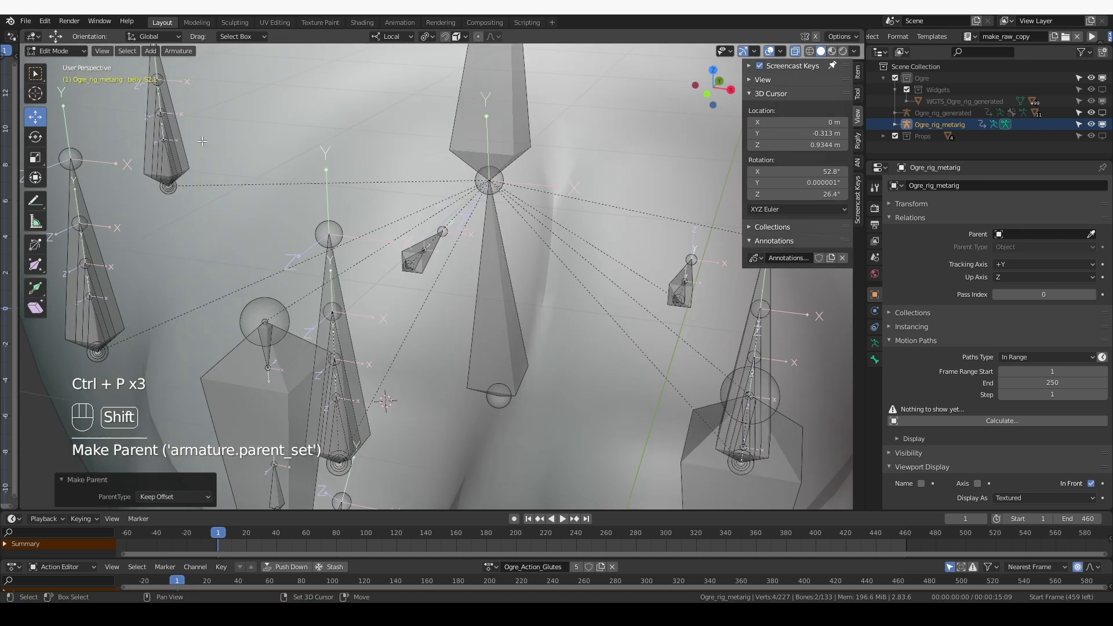
middle_click_drag(202, 141, 429, 122, "shift")
left_click(351, 226)
left_click(351, 227, "shift")
key("ctrl+p")
left_click(354, 235)
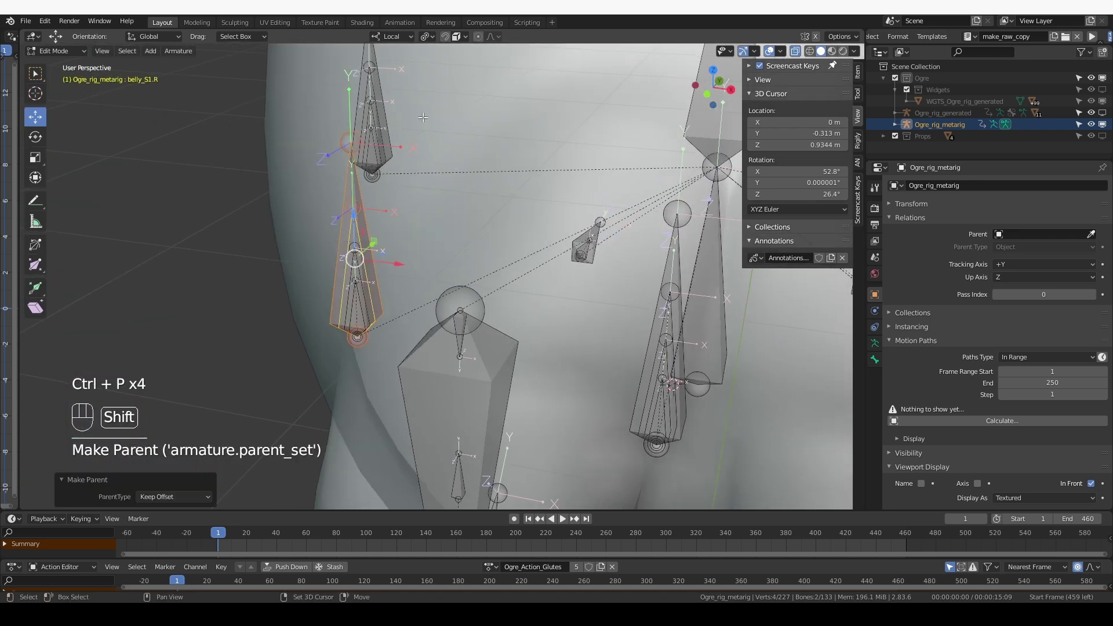
Parent DEF-belly_S2.R to belly_S2.R with Keep Offset.
middle_click_drag(355, 235, 369, 284, "shift")
left_click(381, 127)
left_click(381, 127, "shift")
key("ctrl+p")
left_click(383, 127)
scroll(384, 127, "down", 6)
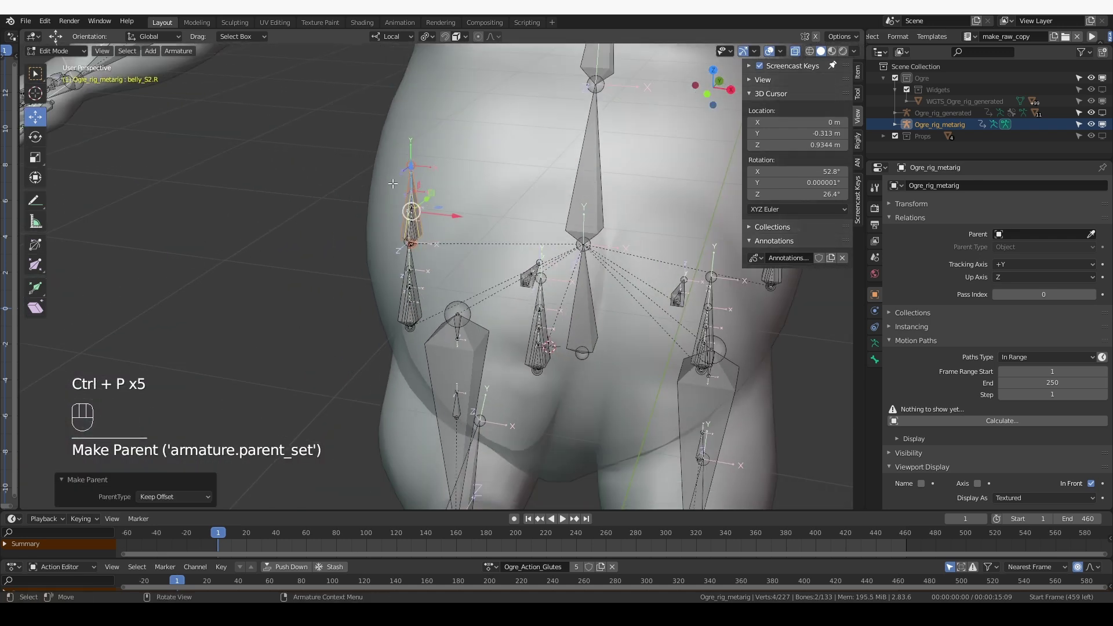
Return the metarig to Pose Mode and turn off X-Ray shading.
middle_click_drag(384, 127, 400, 108)
left_click(57, 51)
left_click(63, 89)
left_click(854, 51)
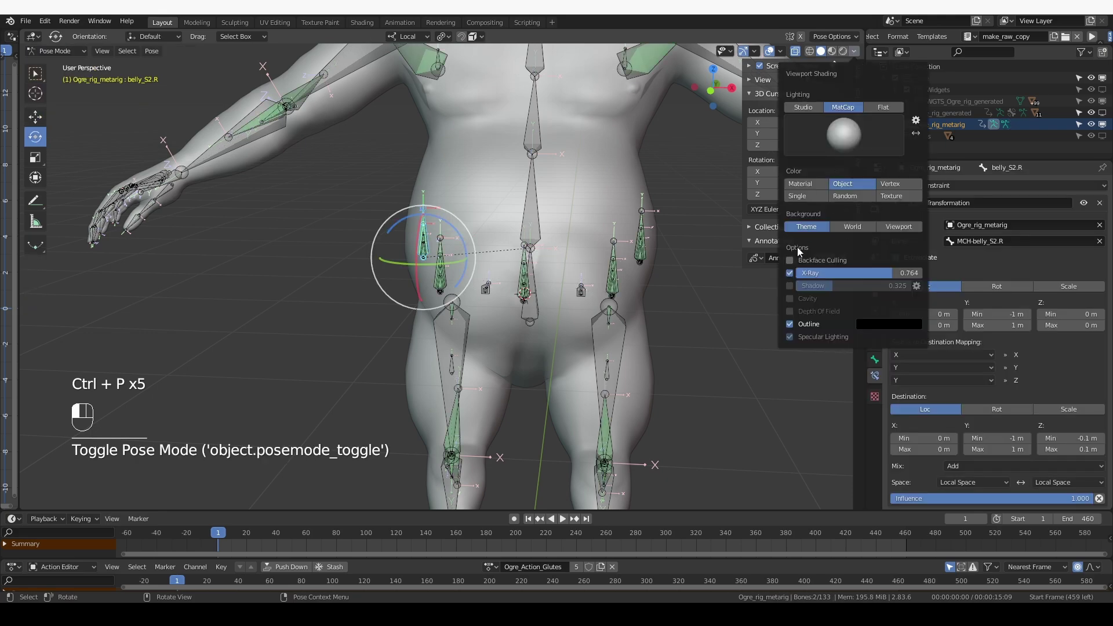
left_click(791, 272)
Raise the right thigh bone forward by rotating it about -87.3° around the view axis to test the deform bones.
middle_click_drag(538, 303, 523, 291)
scroll(510, 393, "down", 4)
mouse_move(441, 406)
middle_mouse_down()
mouse_move(510, 393)
mouse_move(510, 377)
middle_mouse_up()
left_click(510, 381)
key("r")
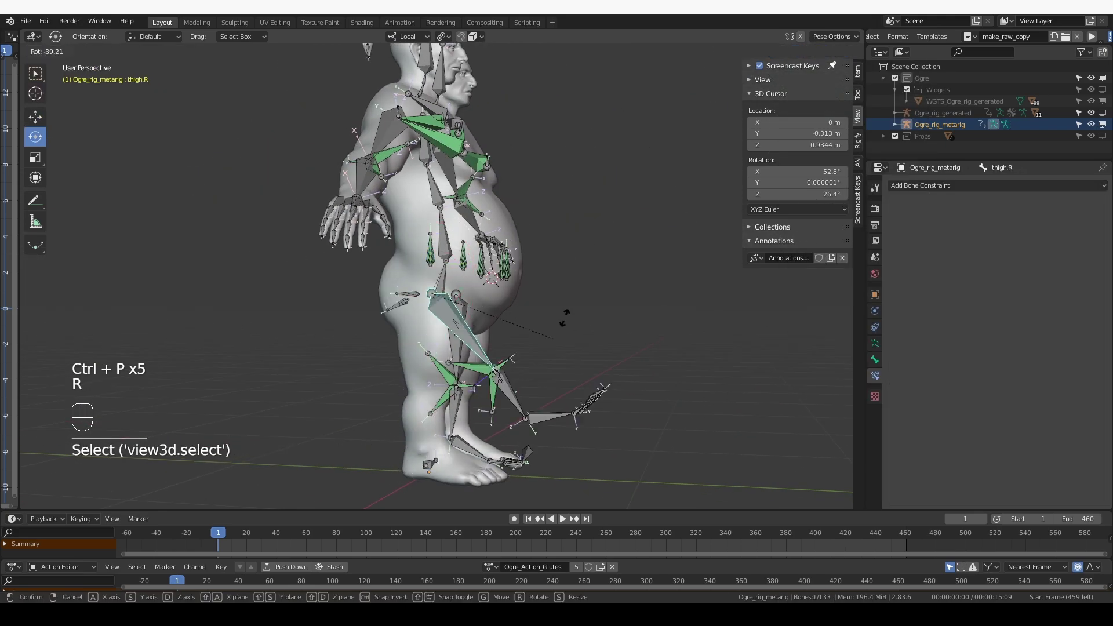
key("r")
left_click(565, 75)
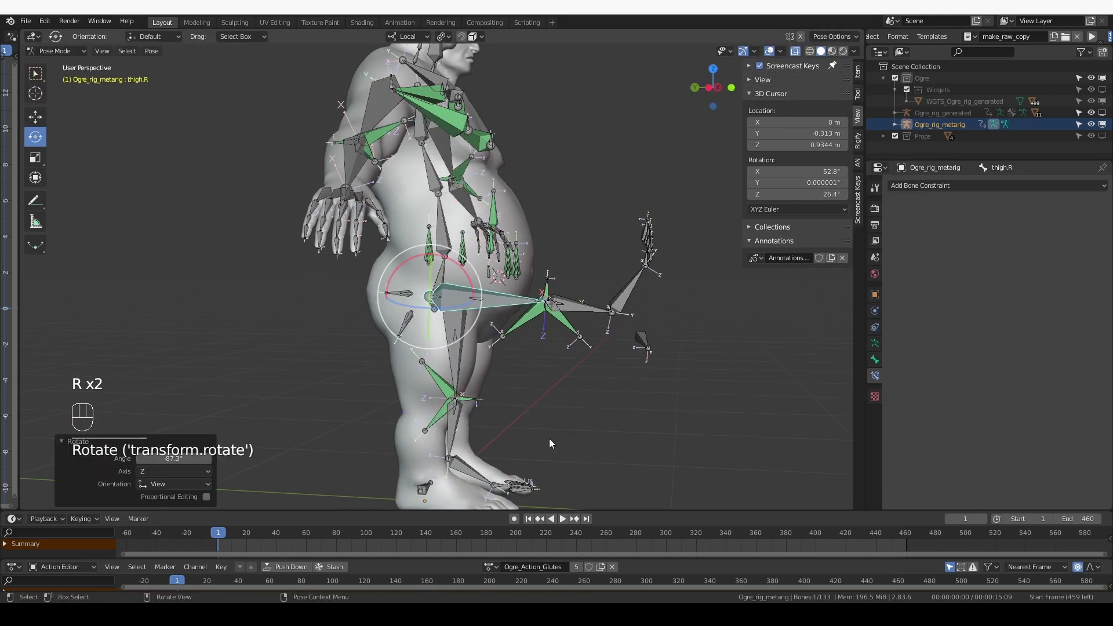
Clear the pose constraints from all five DEF-belly bones: the center bone and the S1 and S2 bones on both sides.
scroll(481, 313, "up", 2)
middle_click_drag(549, 439, 510, 290)
left_click(477, 197)
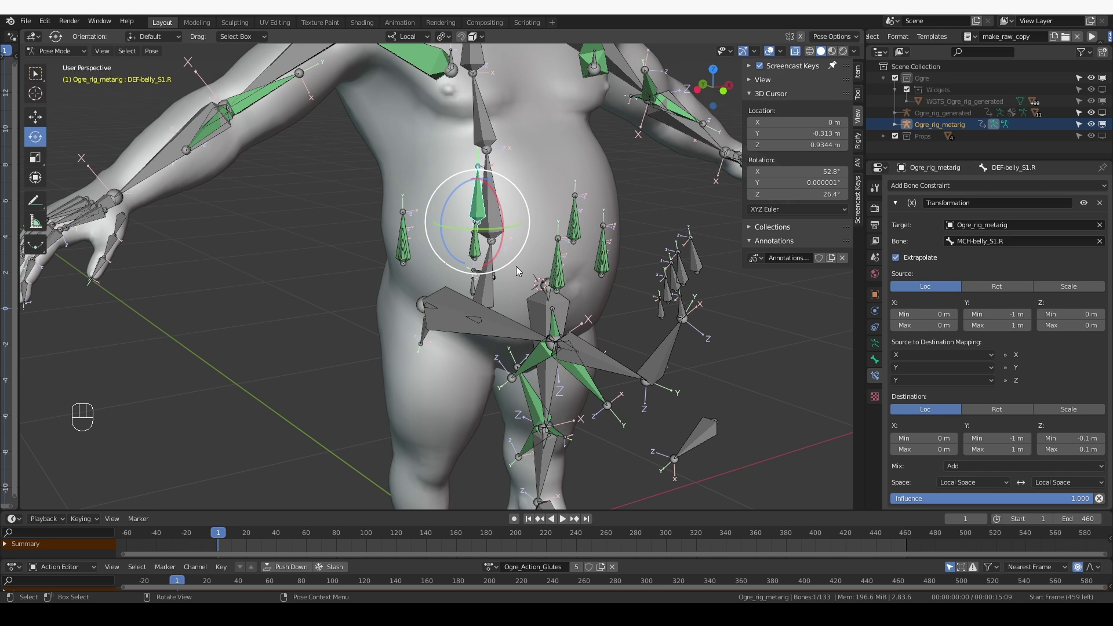
scroll(451, 244, "up", 2)
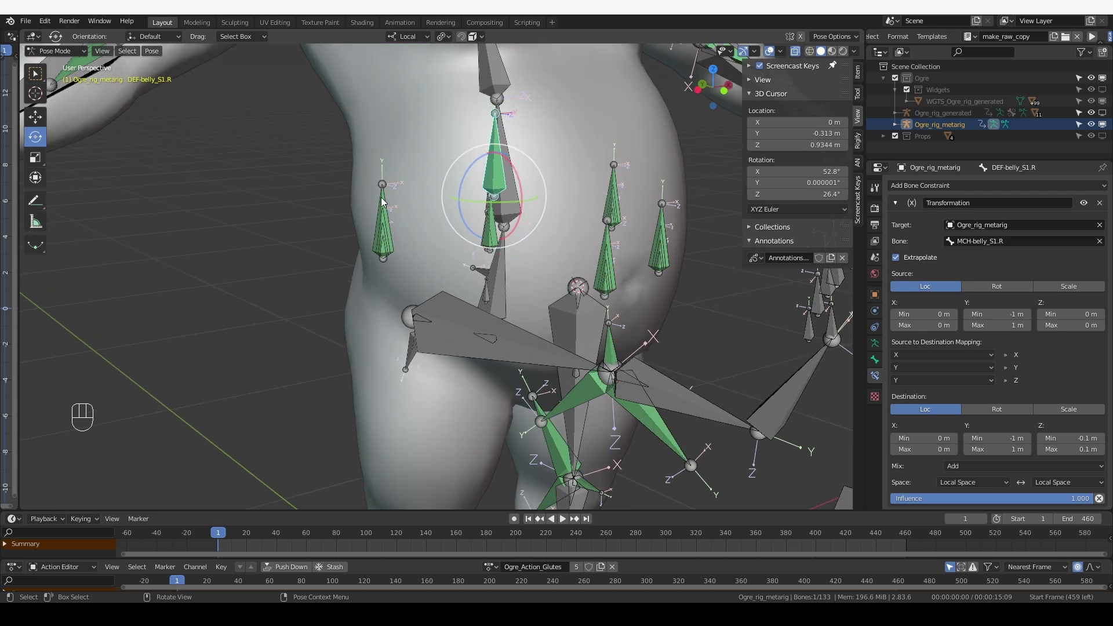
left_click(384, 195, "shift")
middle_click_drag(419, 211, 524, 265)
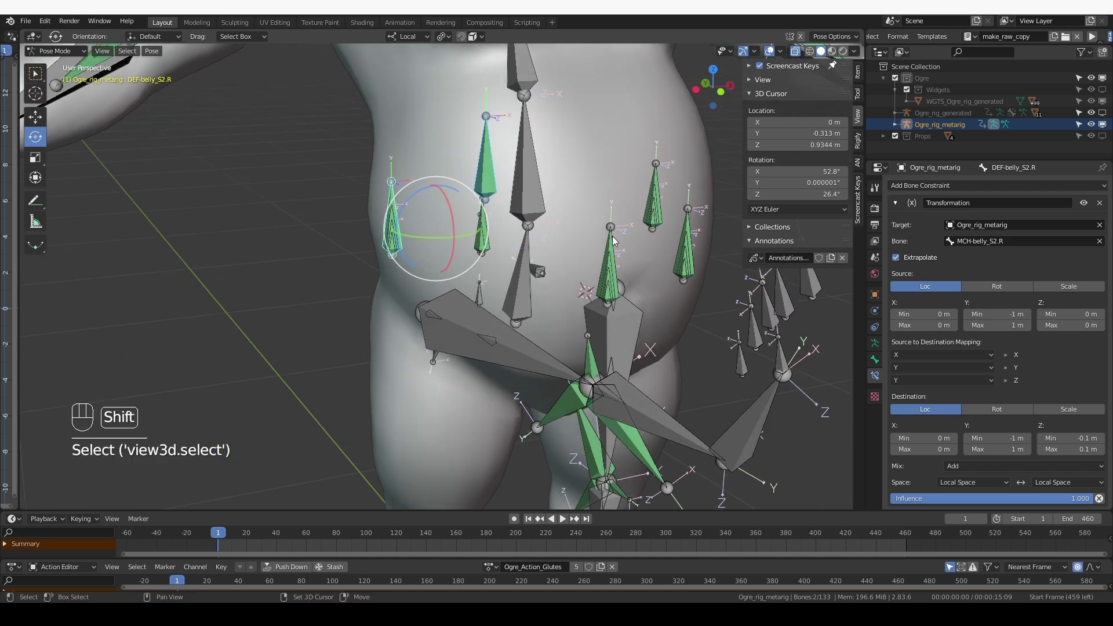
left_click(608, 242, "shift")
left_click(691, 232, "shift")
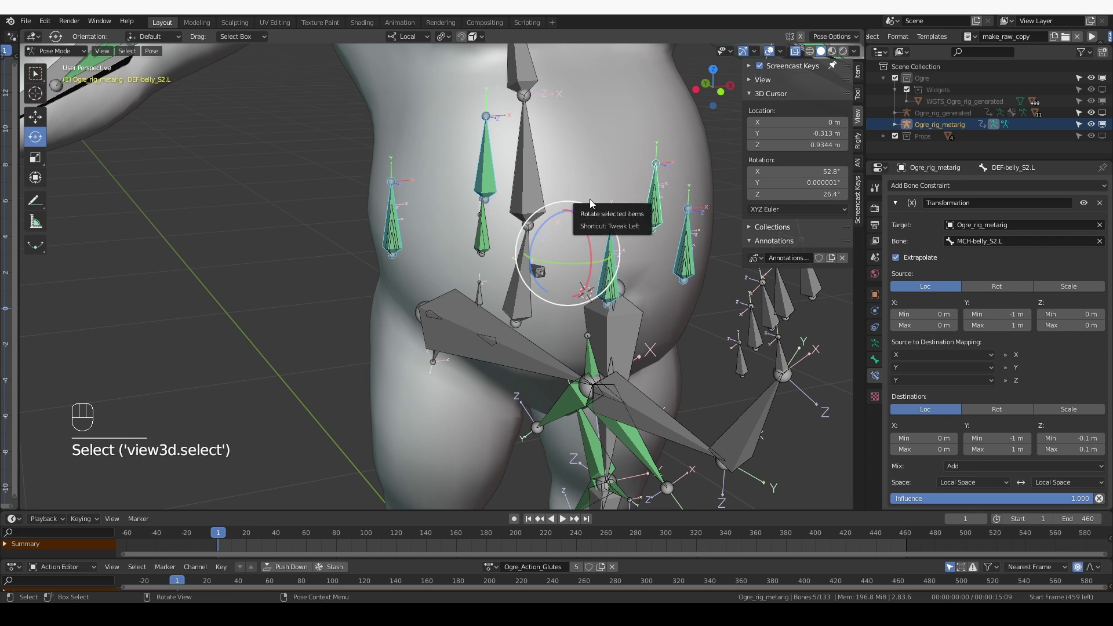
key("ctrl+alt")
key("ctrl+alt+c")
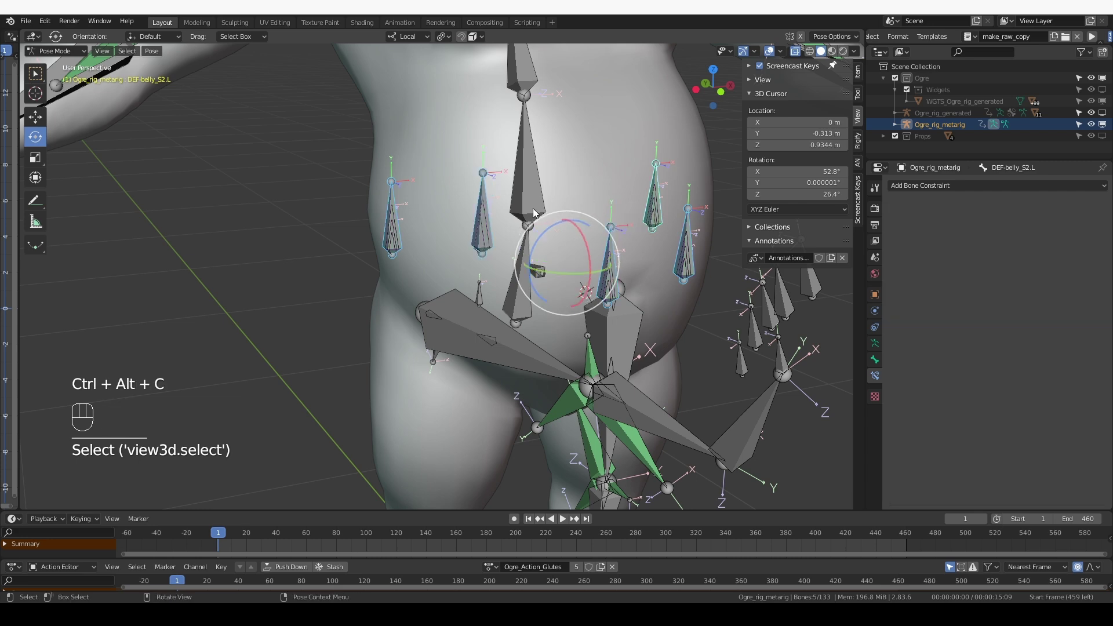
mouse_move(451, 224)
middle_mouse_down()
mouse_move(466, 221)
mouse_move(441, 208)
middle_mouse_up()
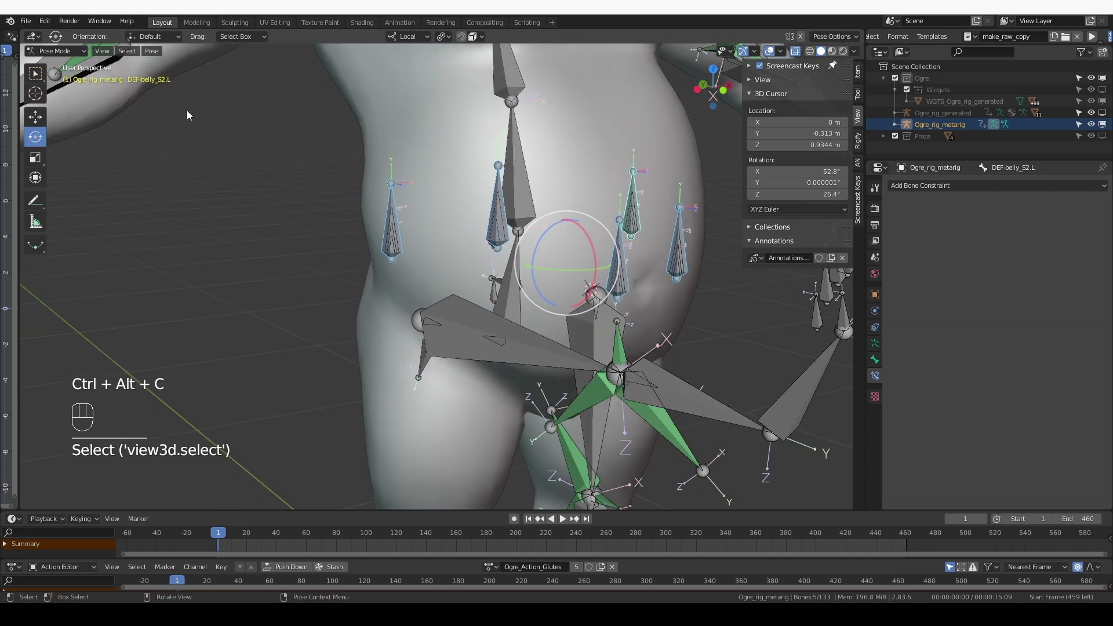
left_click(151, 50)
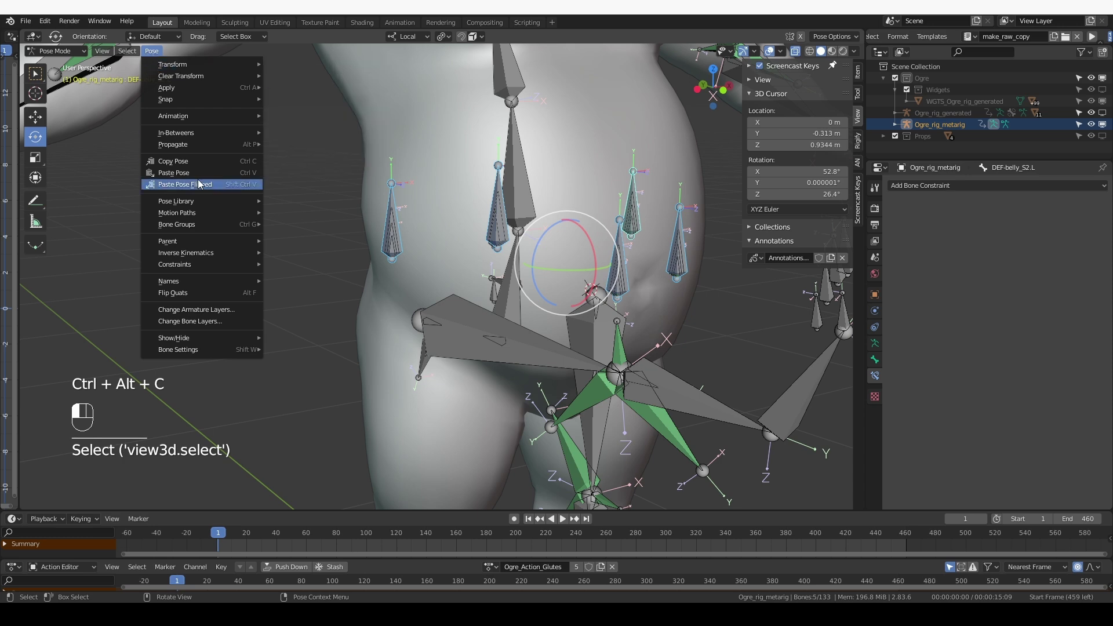
mouse_move(204, 265)
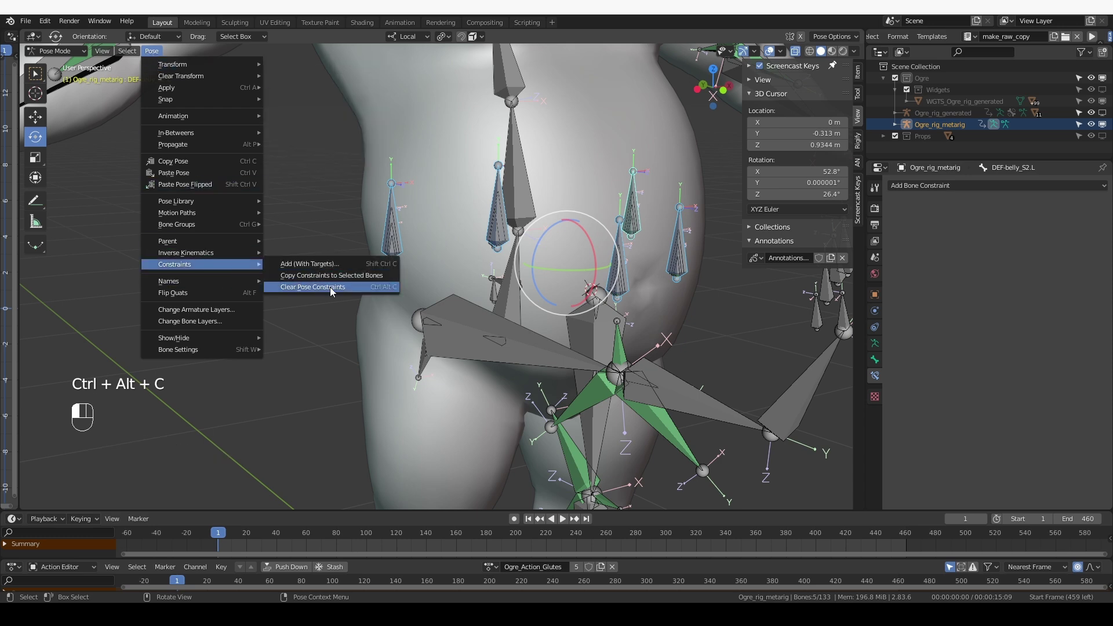
left_click(350, 290)
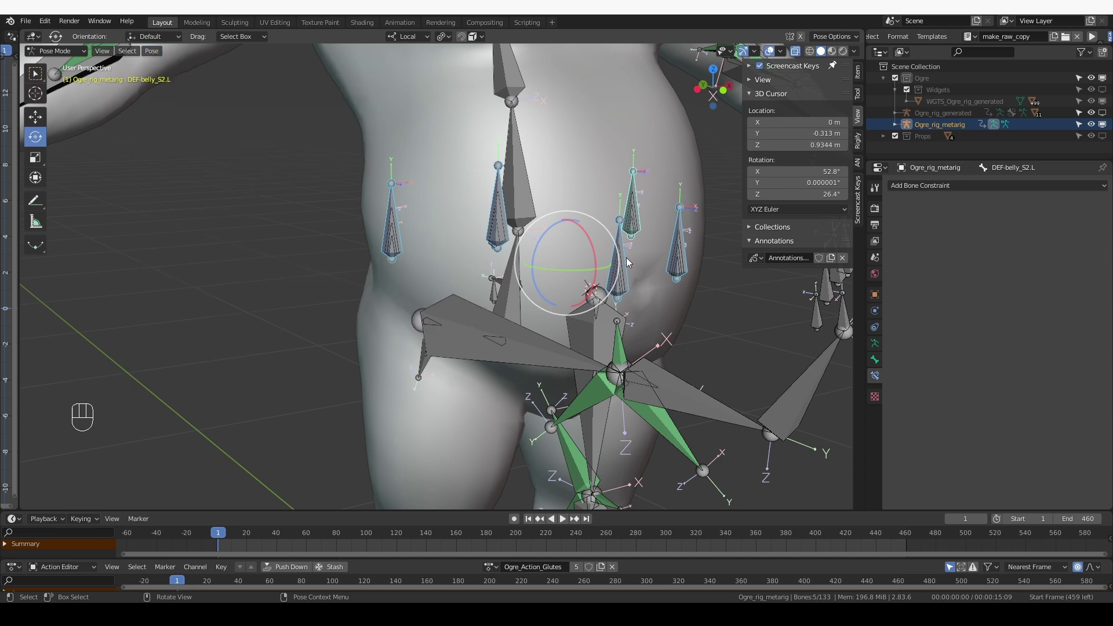
Try a free trackball rotation of the right thigh bone, cancel it, and clear the bone's pose rotation.
scroll(504, 325, "down", 2)
middle_click_drag(504, 325, 484, 322)
left_click(500, 335)
key("r")
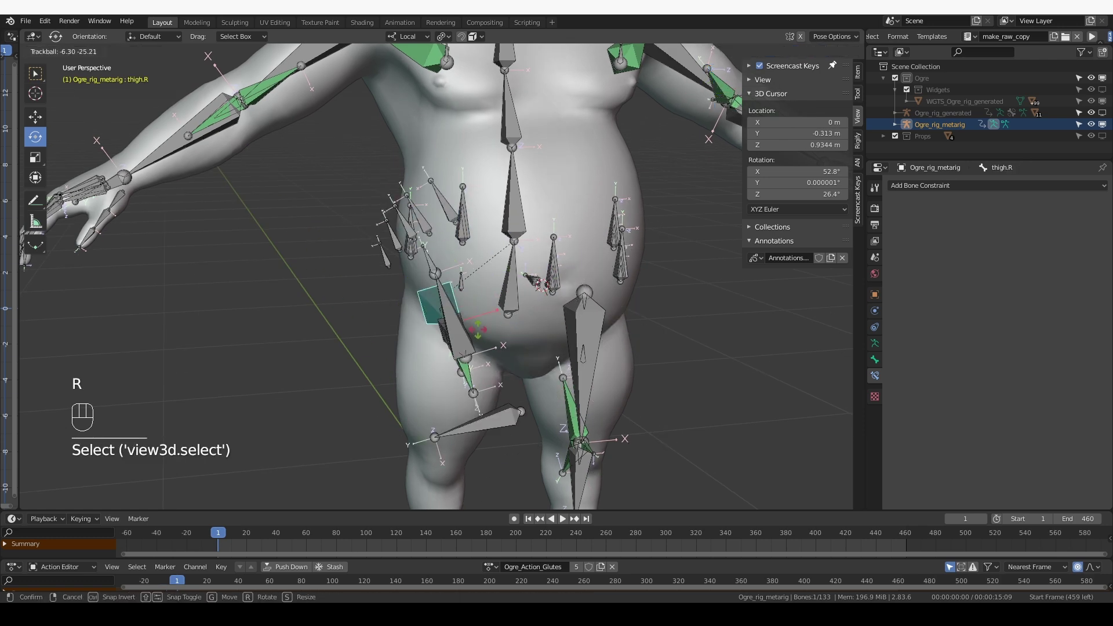
right_click(460, 373)
key("alt+r")
Swing the left thigh bone up by about 93° to test the belly bones, and clear its rotation.
left_click(586, 329)
key("r")
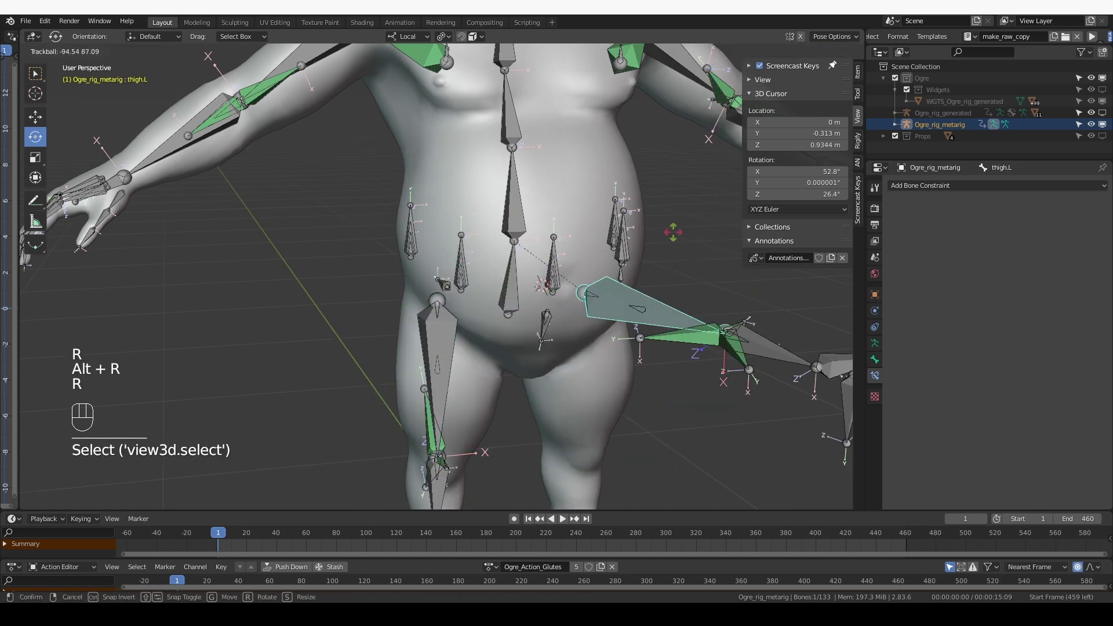
right_click(601, 309)
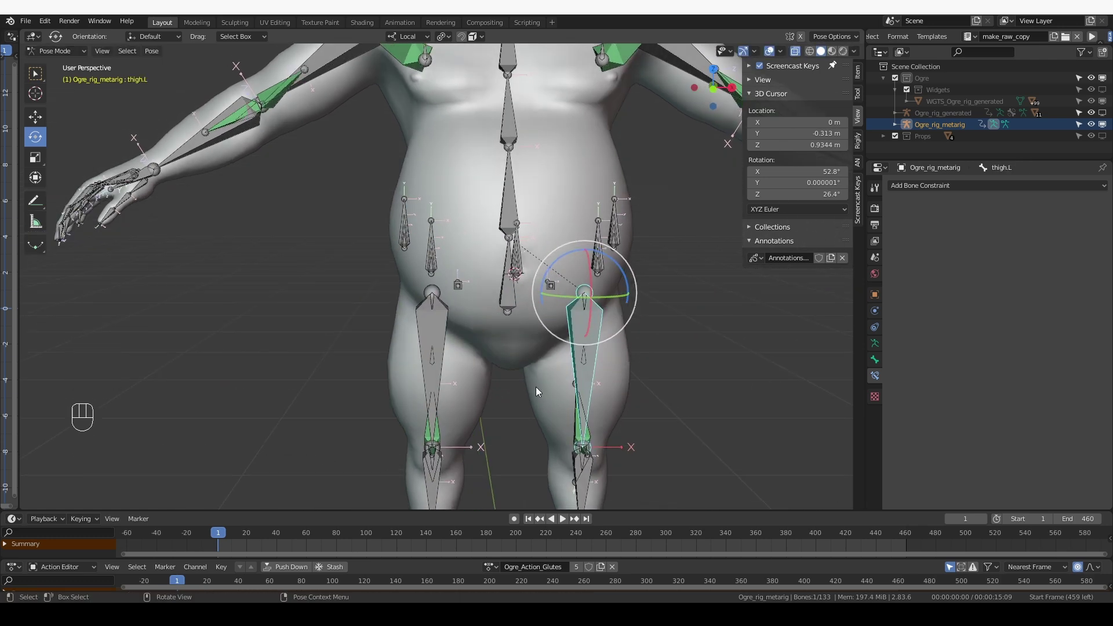
middle_click_drag(535, 387, 533, 362)
scroll(541, 235, "up", 1)
middle_click_drag(548, 301, 643, 361)
key("r")
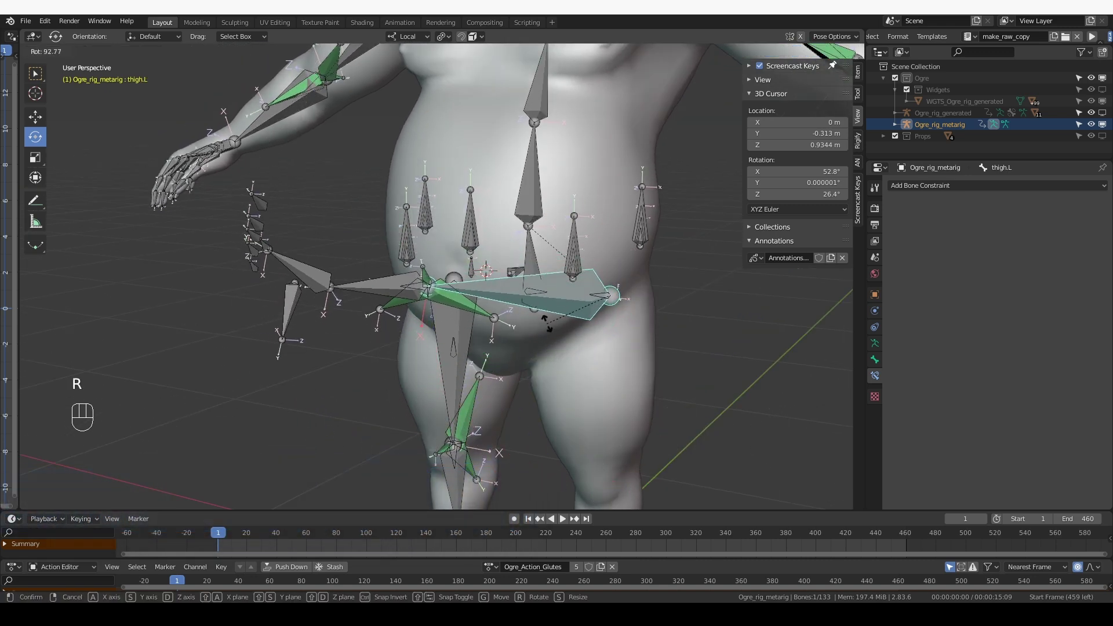
left_click(484, 235)
key("alt+r")
Try swinging the right thigh bone forward to about -95° to test the belly bones, and cancel the rotation.
middle_click_drag(447, 378, 451, 349)
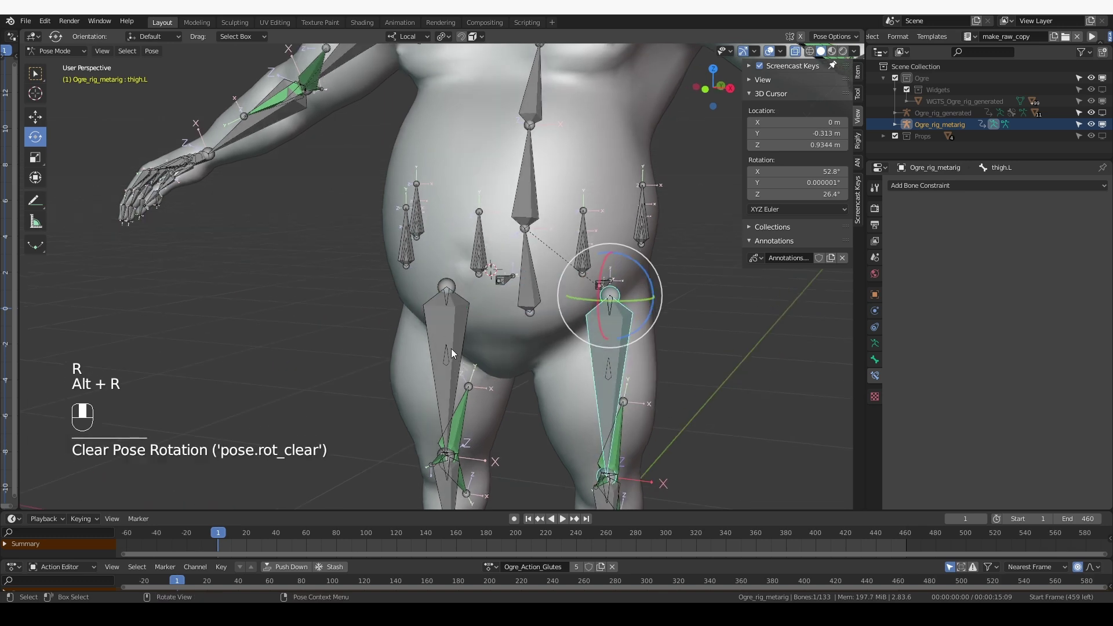
left_click(451, 349)
middle_click_drag(482, 415, 555, 406)
key("r")
right_click(629, 331)
middle_click_drag(522, 463, 565, 458)
key("r")
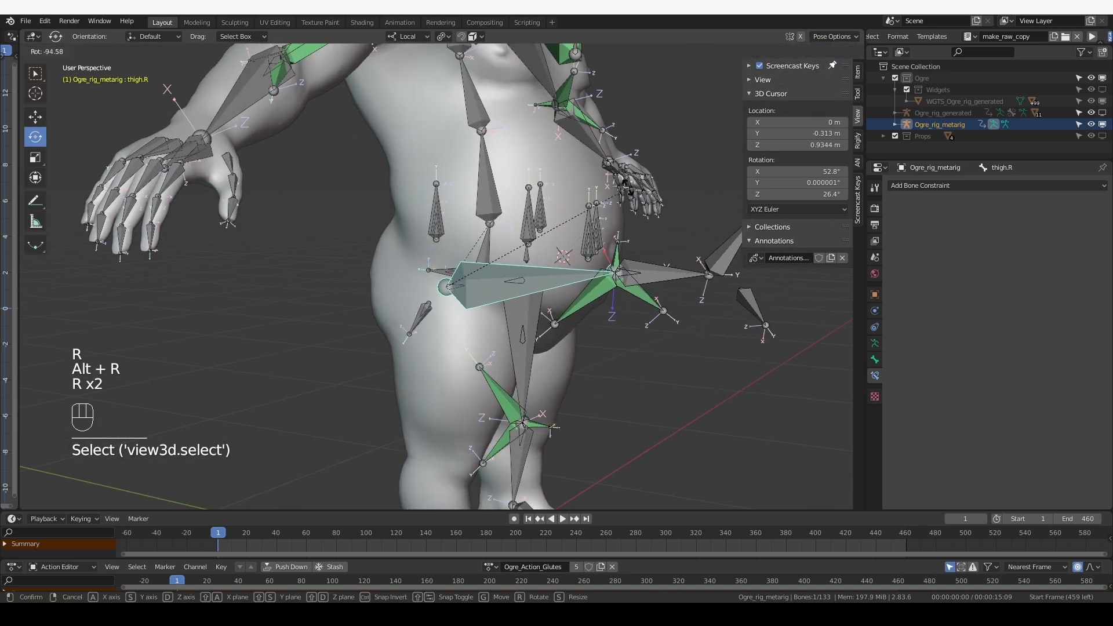
right_click(620, 208)
Select the MCH-bellyC bone, show its transform properties, and enlarge the Drivers editor to reveal its Y Location driver.
middle_click_drag(623, 308, 551, 307)
scroll(551, 307, "up", 3)
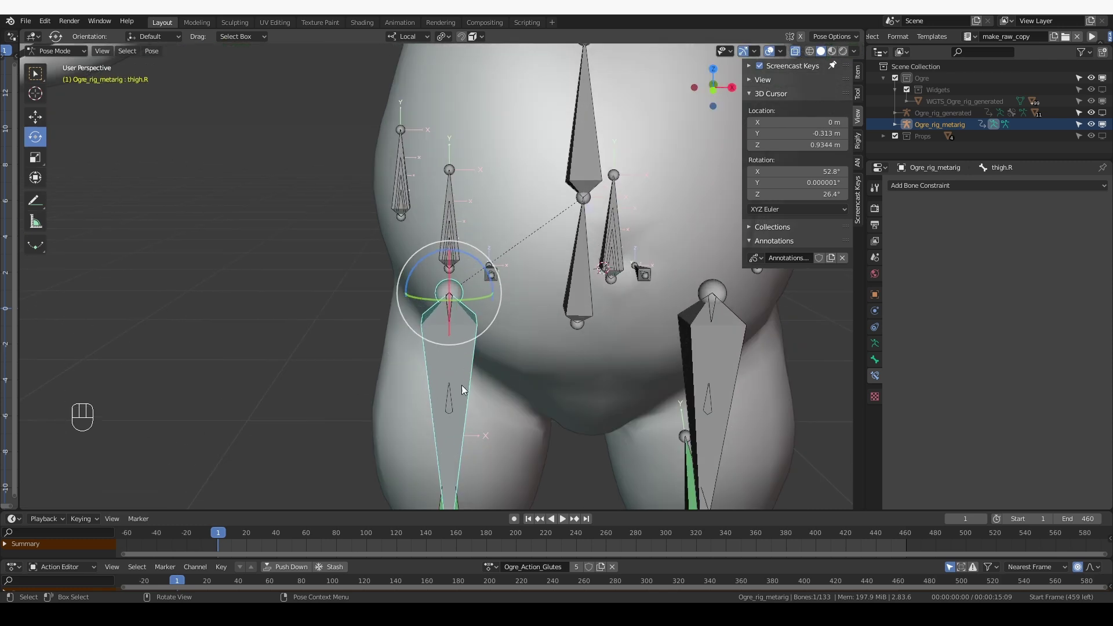
left_click(615, 232)
left_click(618, 244)
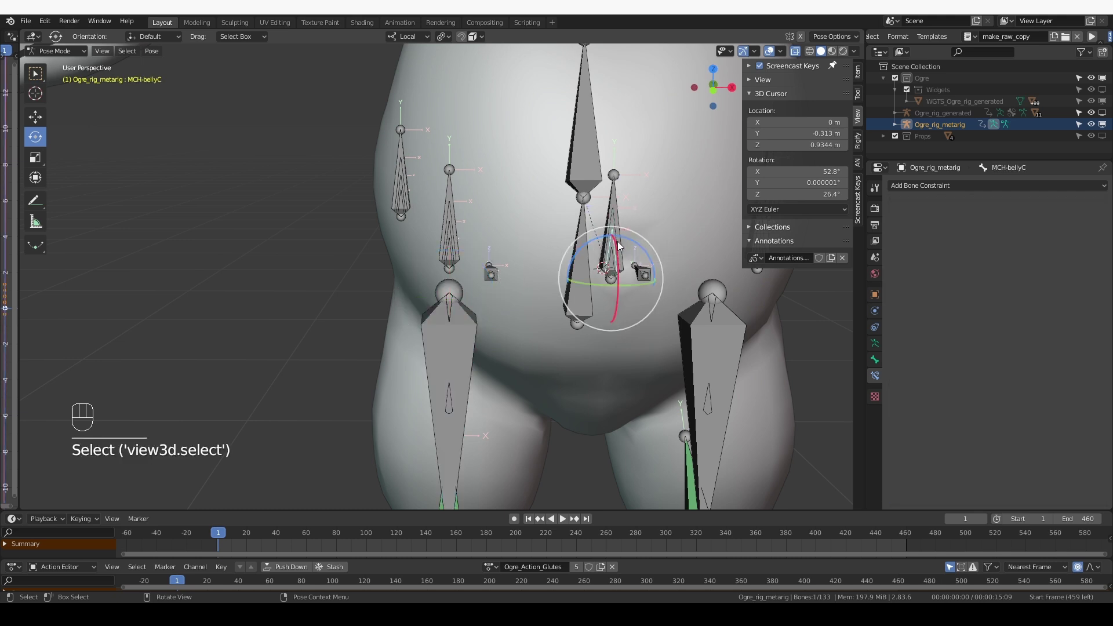
left_click(857, 72)
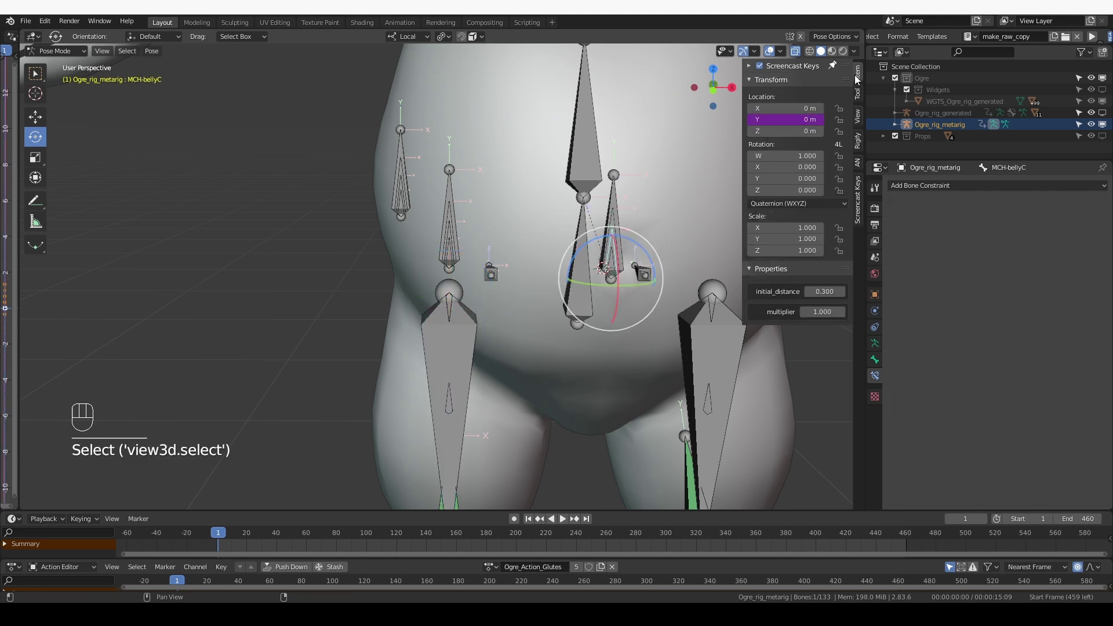
scroll(684, 255, "up", 2)
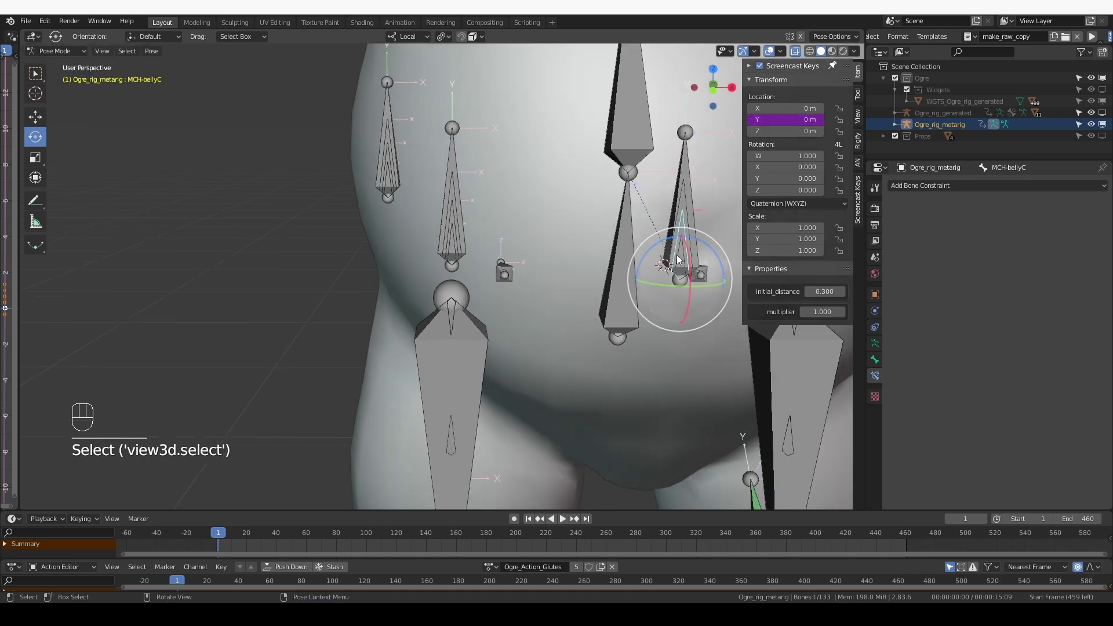
middle_click_drag(677, 255, 573, 287, "shift")
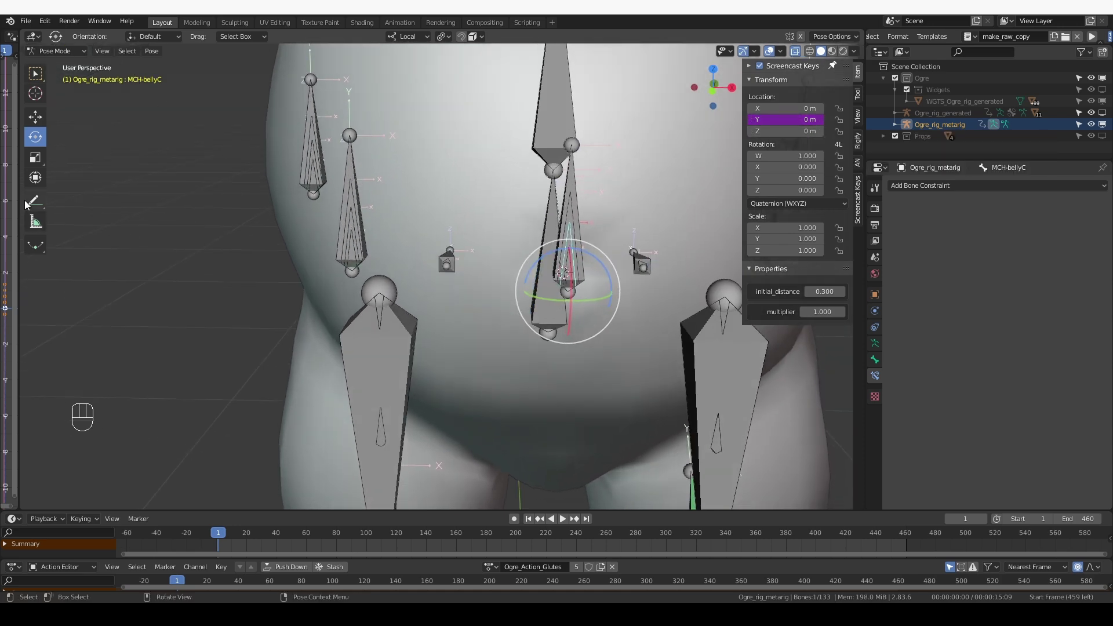
left_click_drag(19, 212, 490, 227)
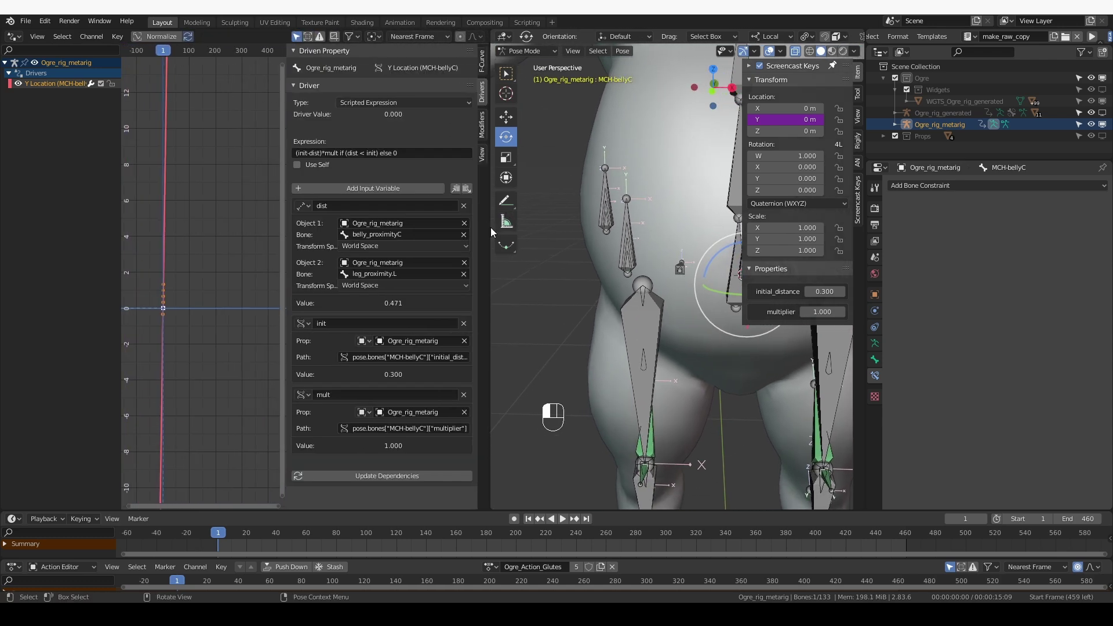
Add an input variable to the MCH-bellyC Y Location driver, make it a Distance variable, and name it dist_R.
left_click(375, 187)
scroll(416, 343, "down", 2)
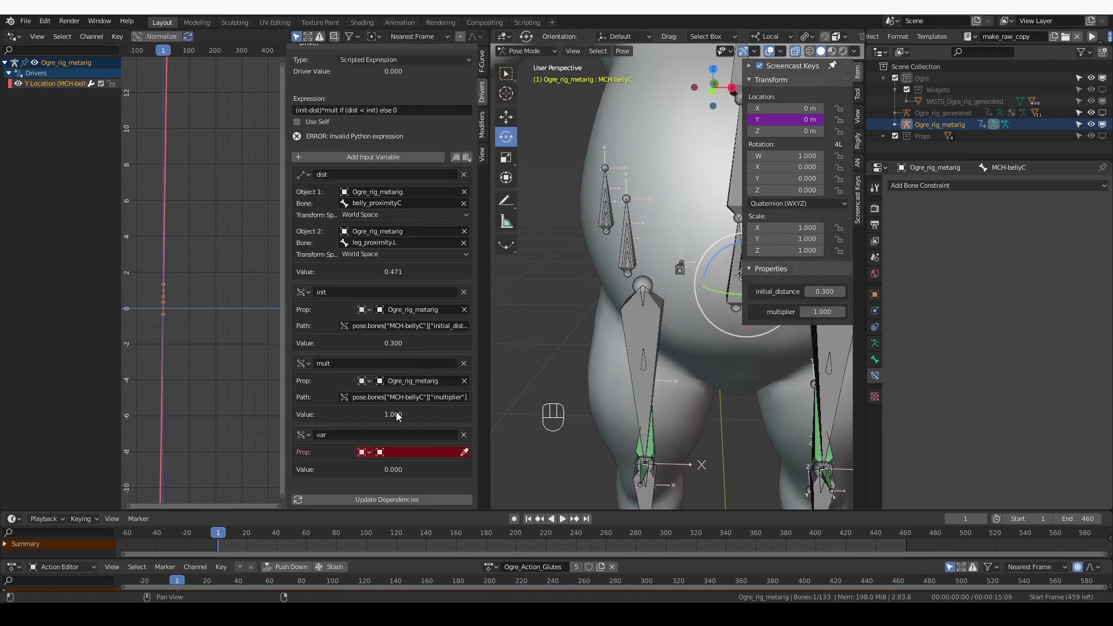
left_click(302, 434)
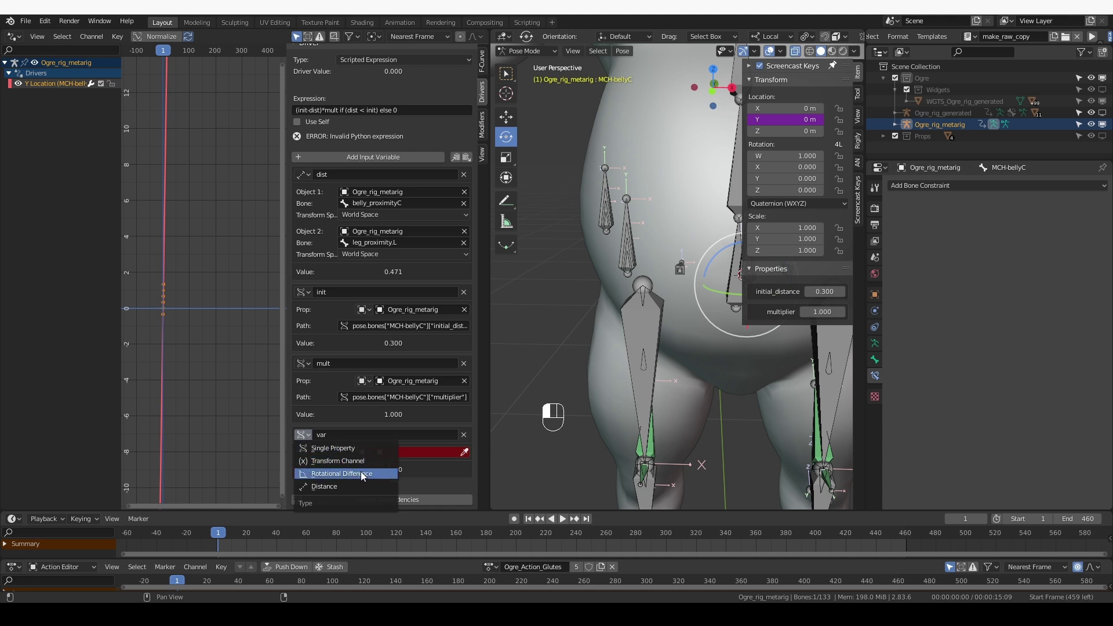
left_click(357, 487)
double_click(356, 436)
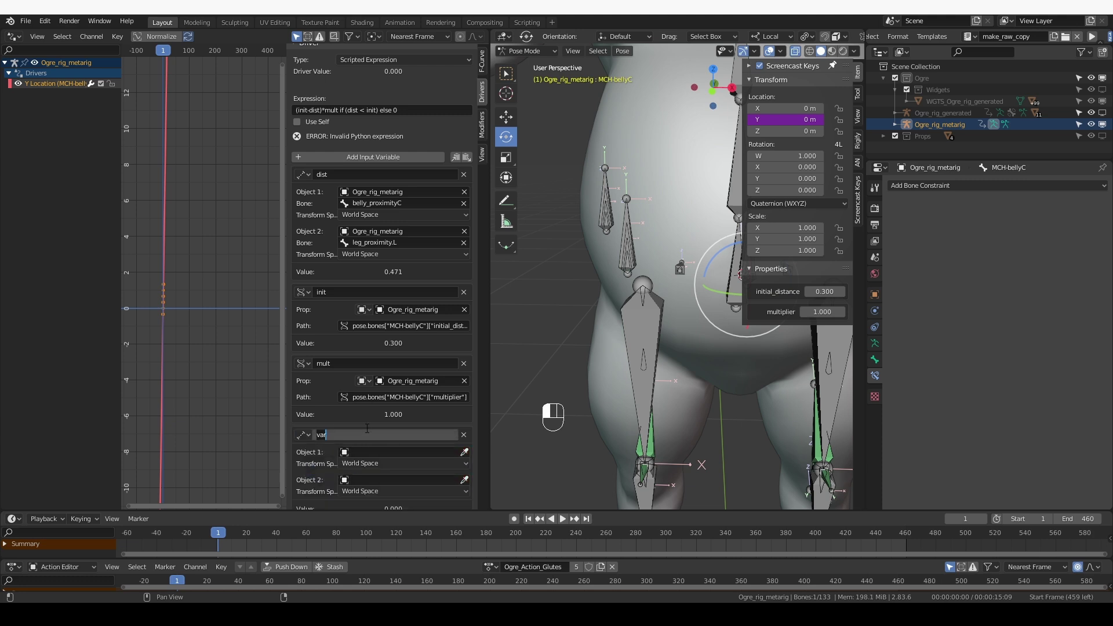
type("dist_R")
left_click(367, 429)
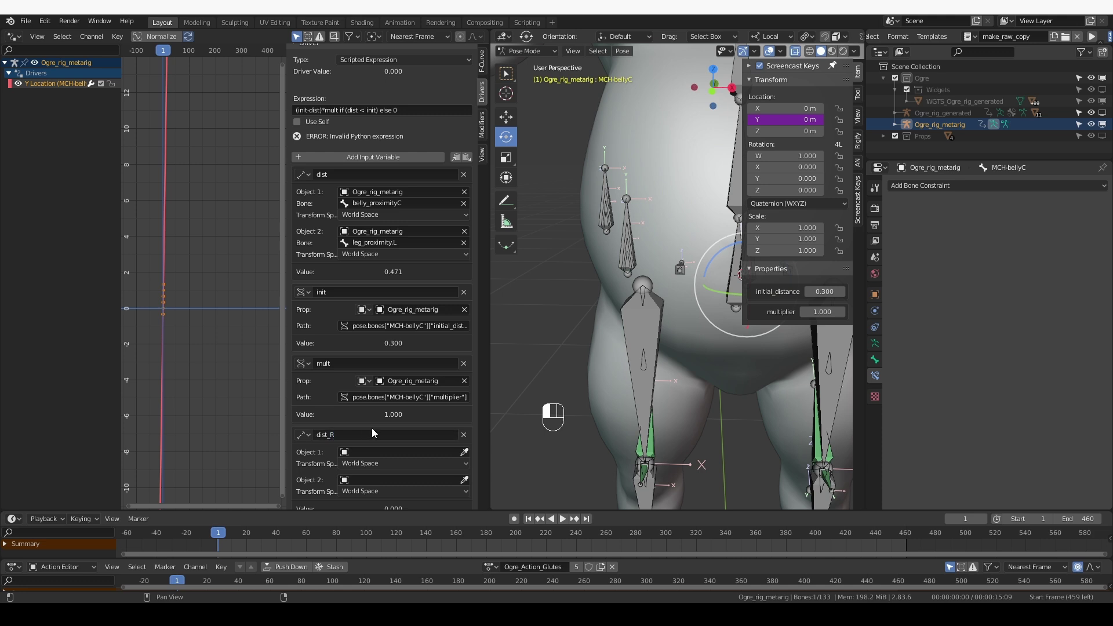
Set both Object 1 and Object 2 of the dist_R variable to Ogre_rig_metarig.
scroll(411, 457, "down", 2)
left_click(392, 412)
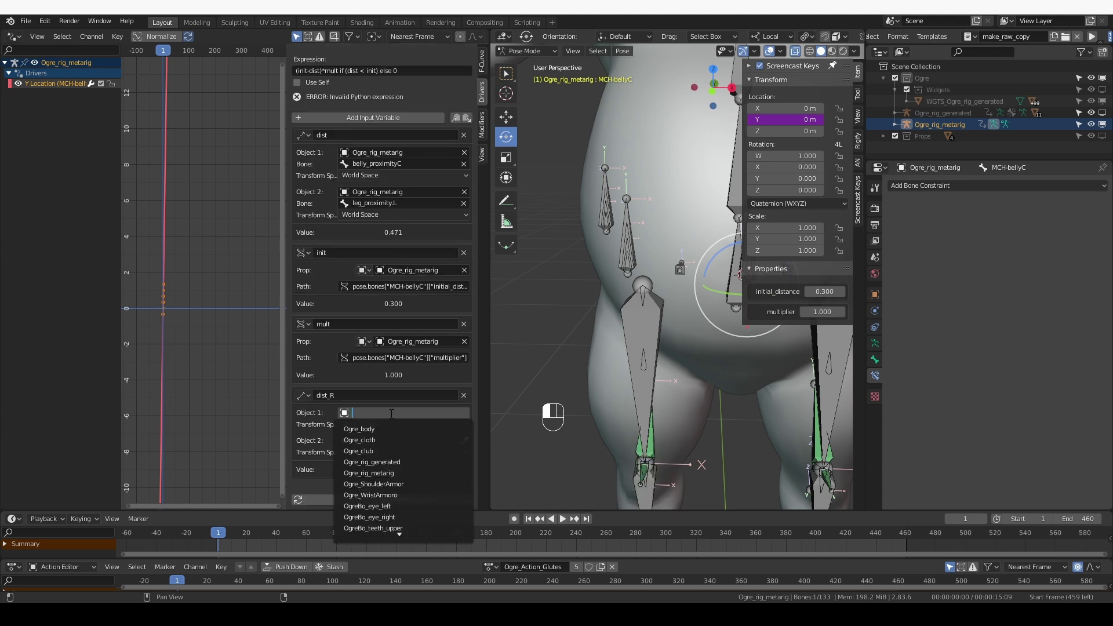
type("met")
key("Return")
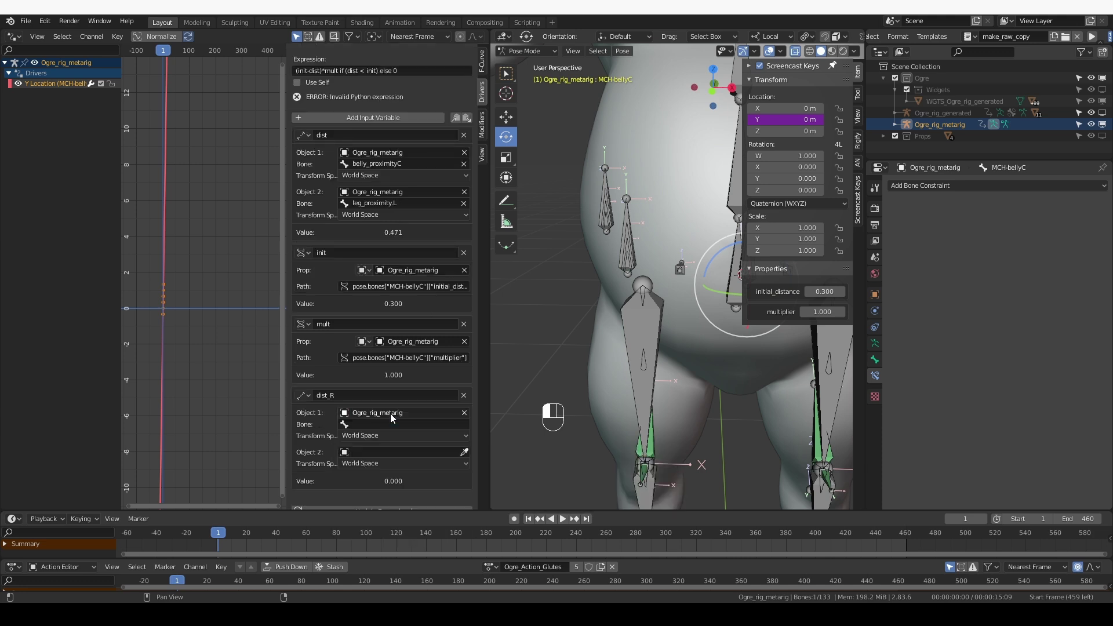
left_click(391, 413, "ctrl")
left_click(396, 452)
type("meta")
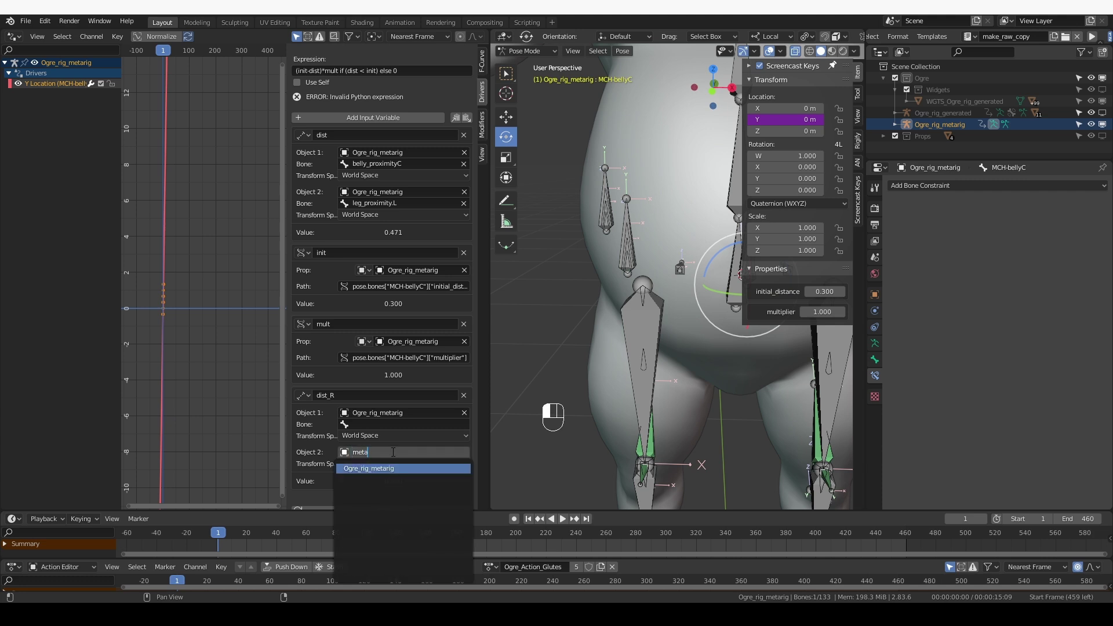
key("Return")
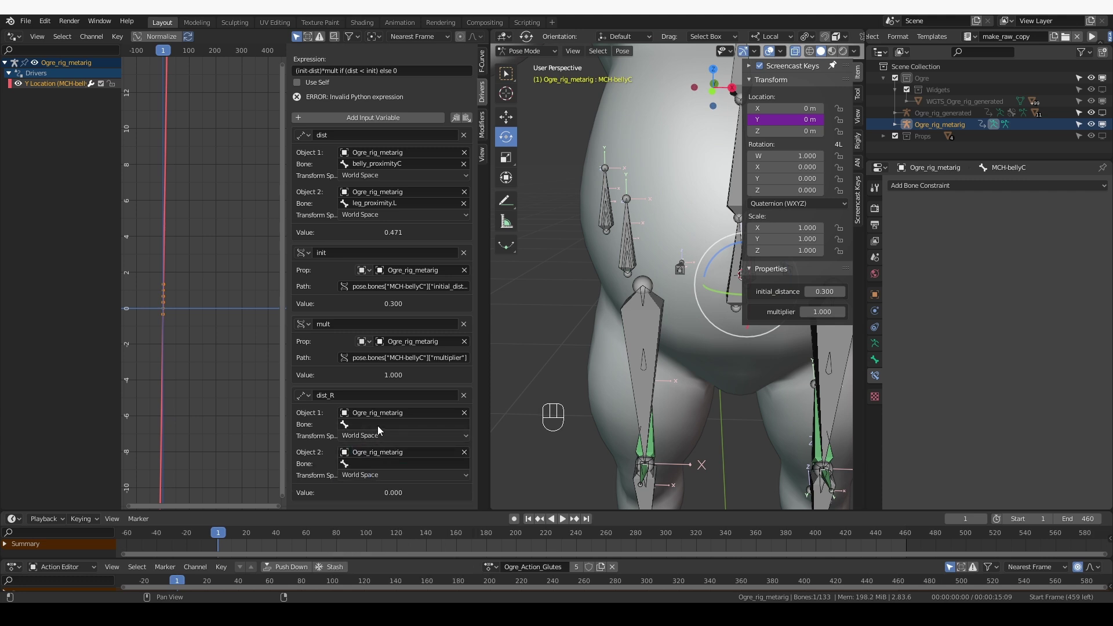
Set the bones of the dist_R variable to belly_proximityC for Object 1 and leg_proximity.R for Object 2.
left_click(391, 428)
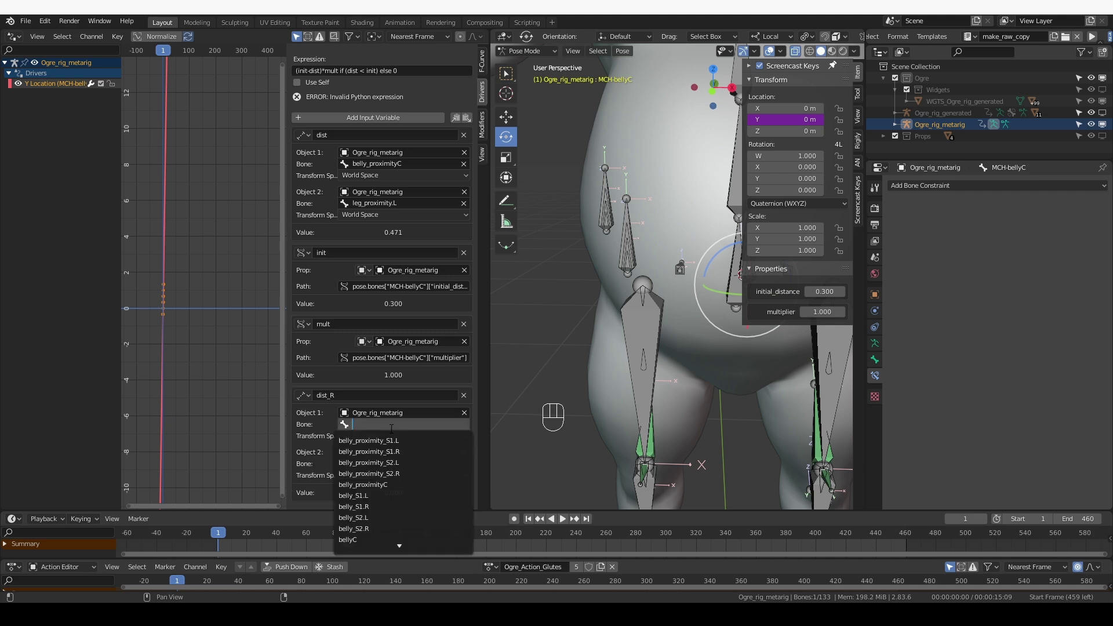
type("be")
key("BackSpace")
type("lly_p")
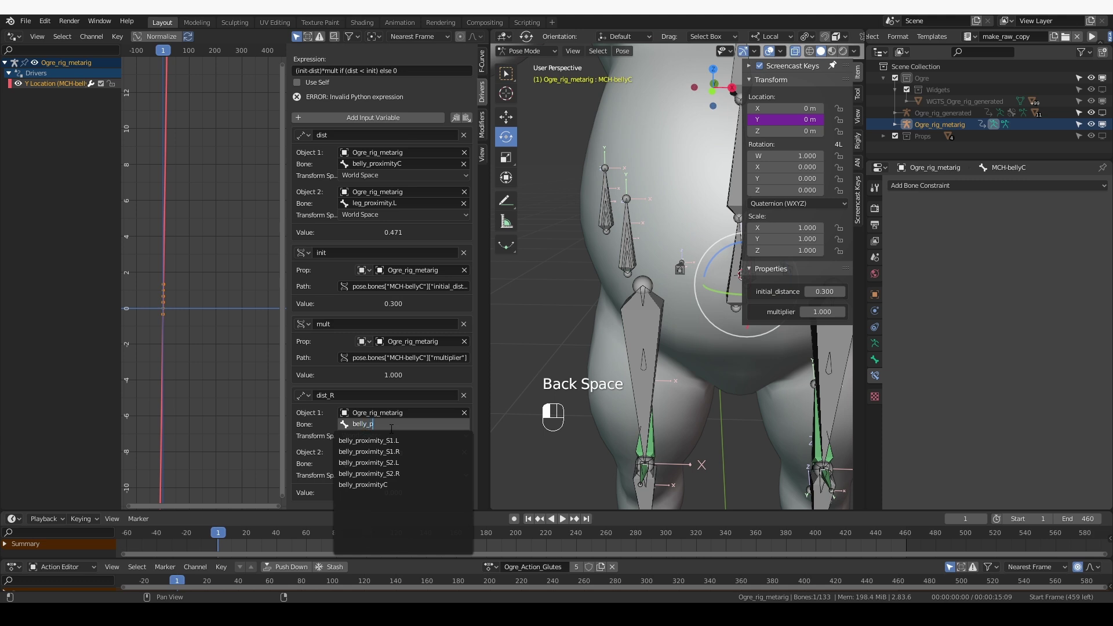
type("ro")
left_click(395, 484)
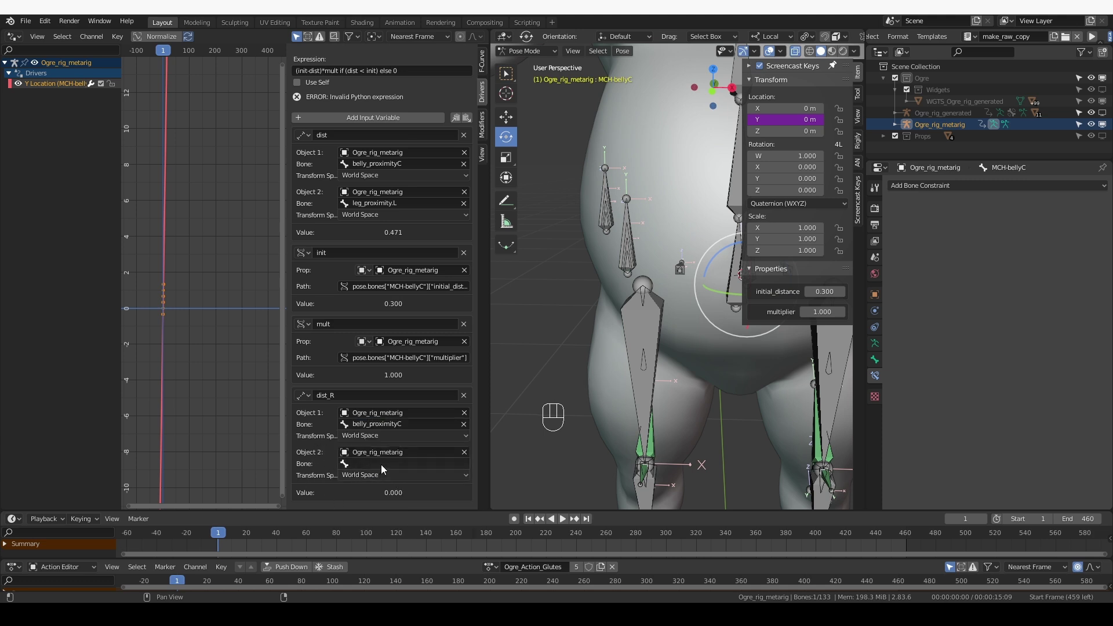
left_click(384, 468)
type("leg_")
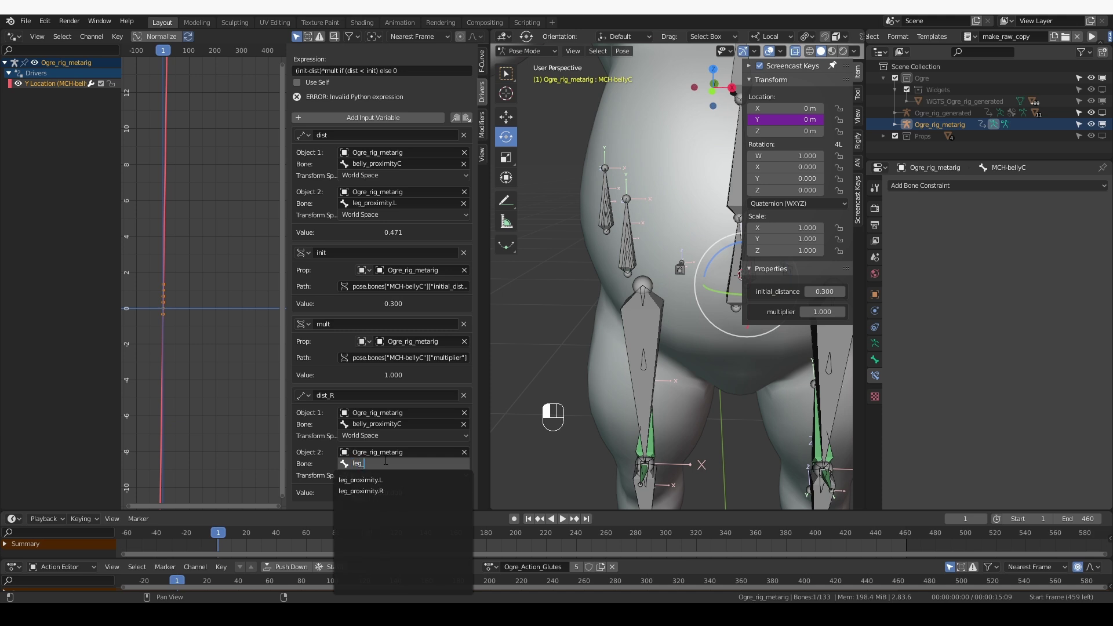
key("Down")
left_click(386, 466)
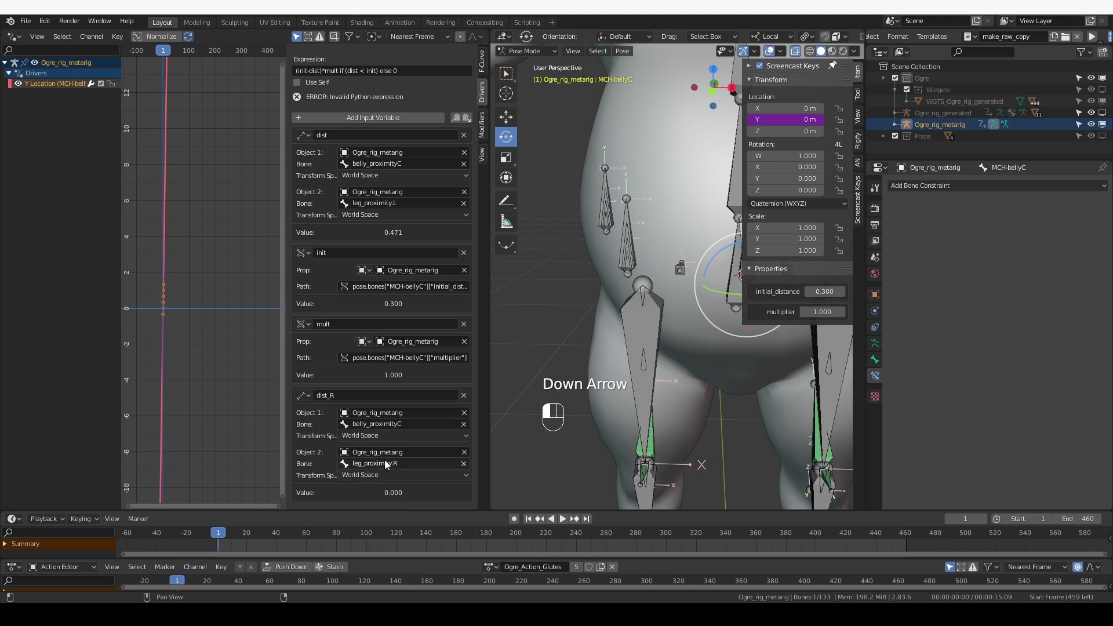
Widen the driver settings area and rename the dist variable of the MCH-bellyC driver to dist_L.
left_click_drag(288, 294, 228, 297)
scroll(276, 203, "up", 4)
left_click(308, 203)
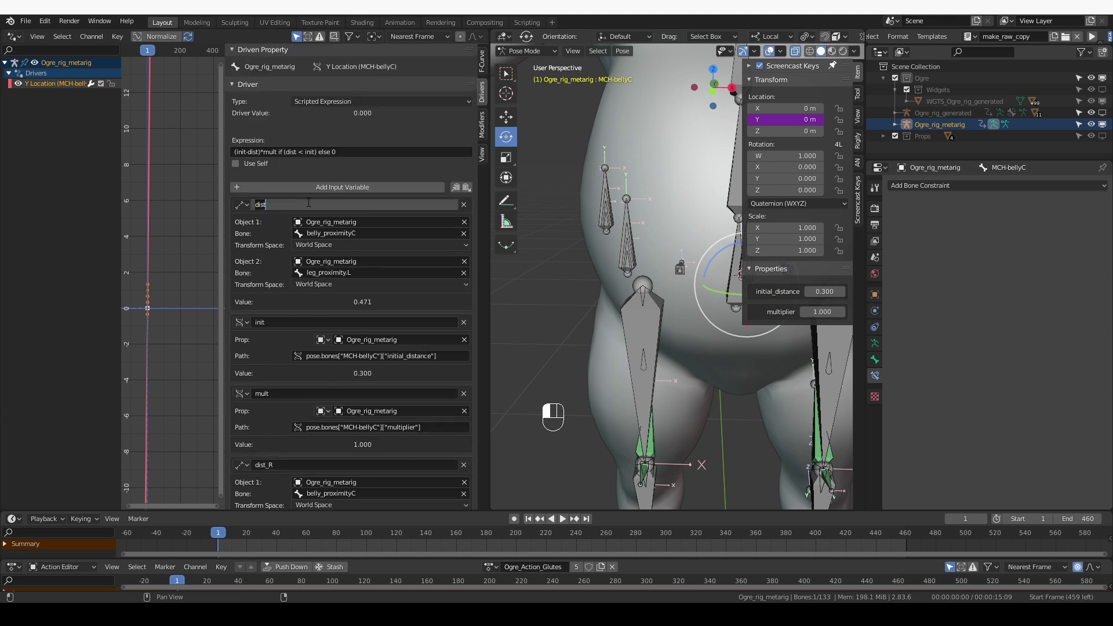
left_click(309, 202)
type("_")
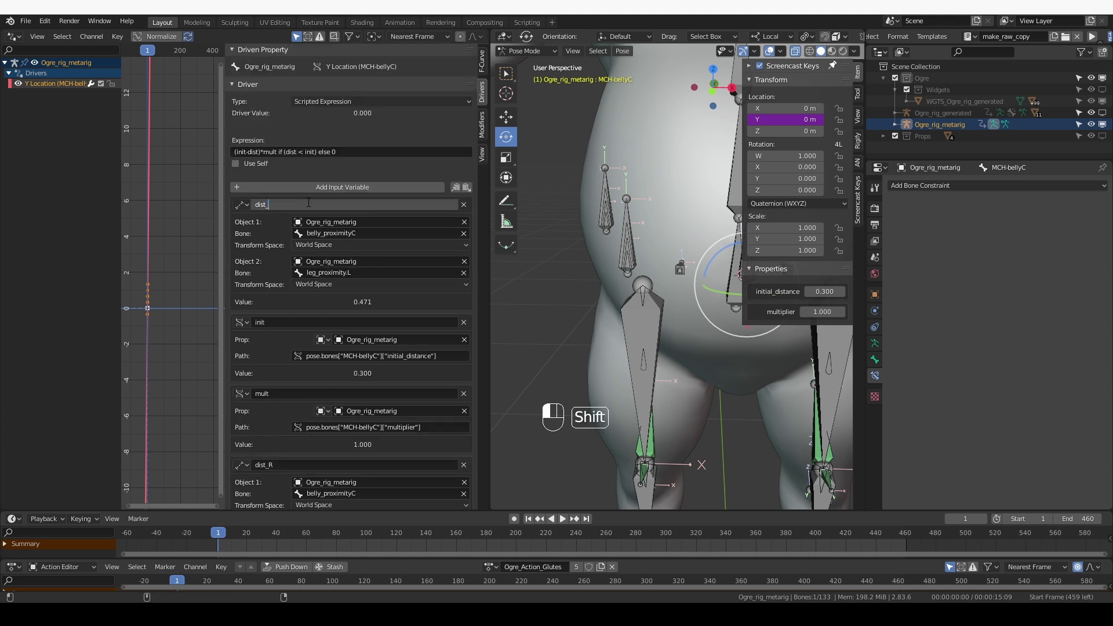
type("_L")
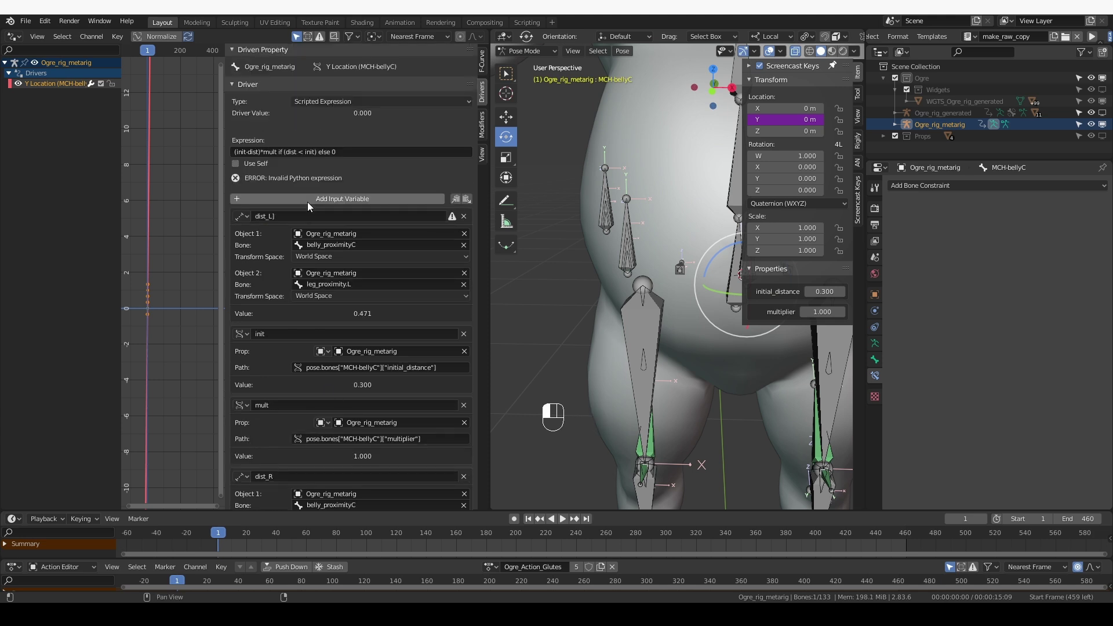
key("BackSpace")
key("Return")
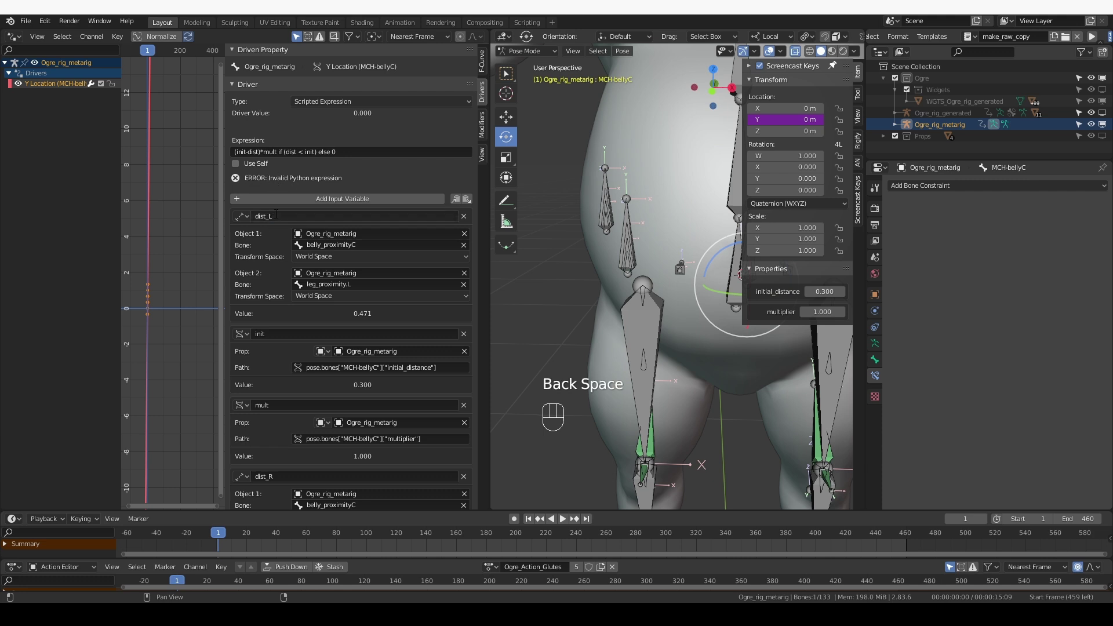
left_click(297, 216)
Replace both dist references in the driver expression so it reads (init-dist_L)*mult if (dist_L < init) else 0.
left_click(260, 152)
left_click(259, 152)
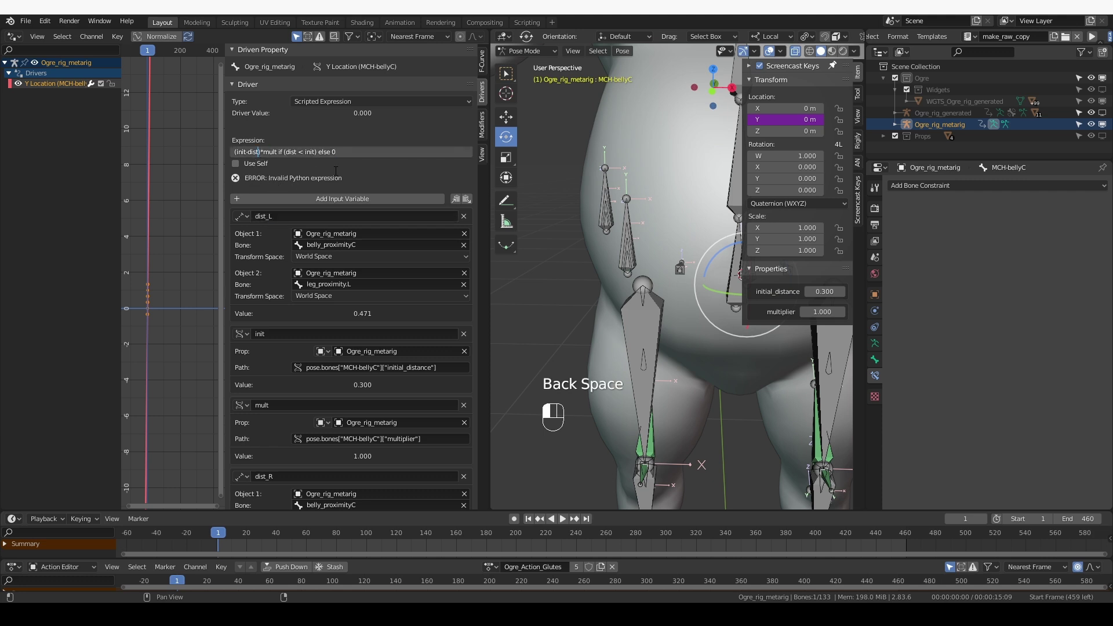
type("_L")
key("BackSpace")
key("Right")
key("Right")
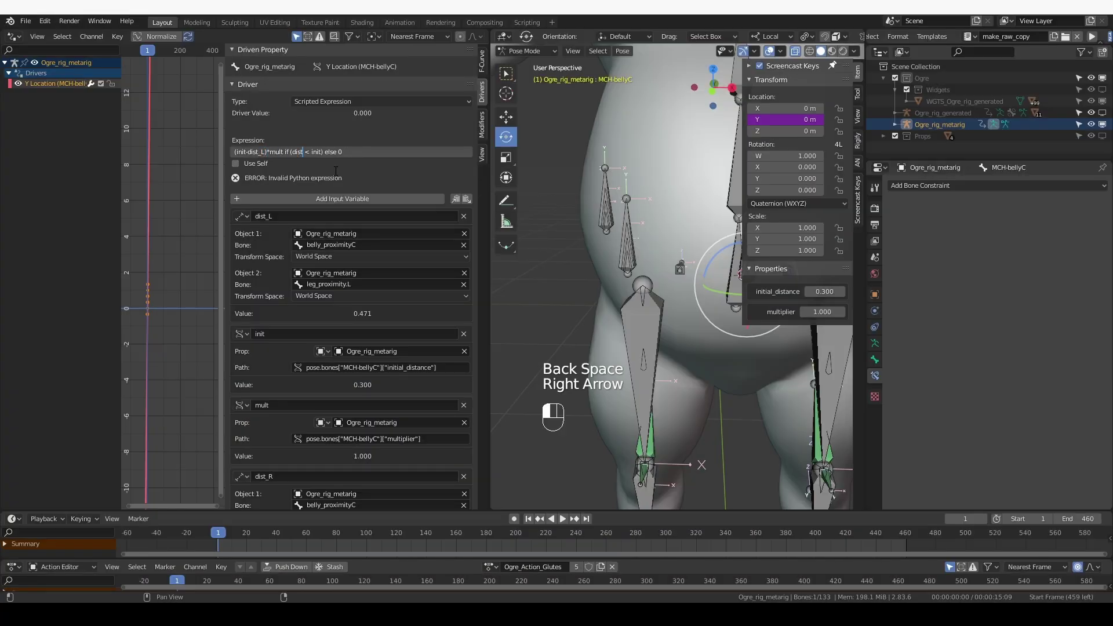
type("_L")
left_click(336, 171)
Enclose the whole driver expression in an outer pair of parentheses.
left_click(300, 154)
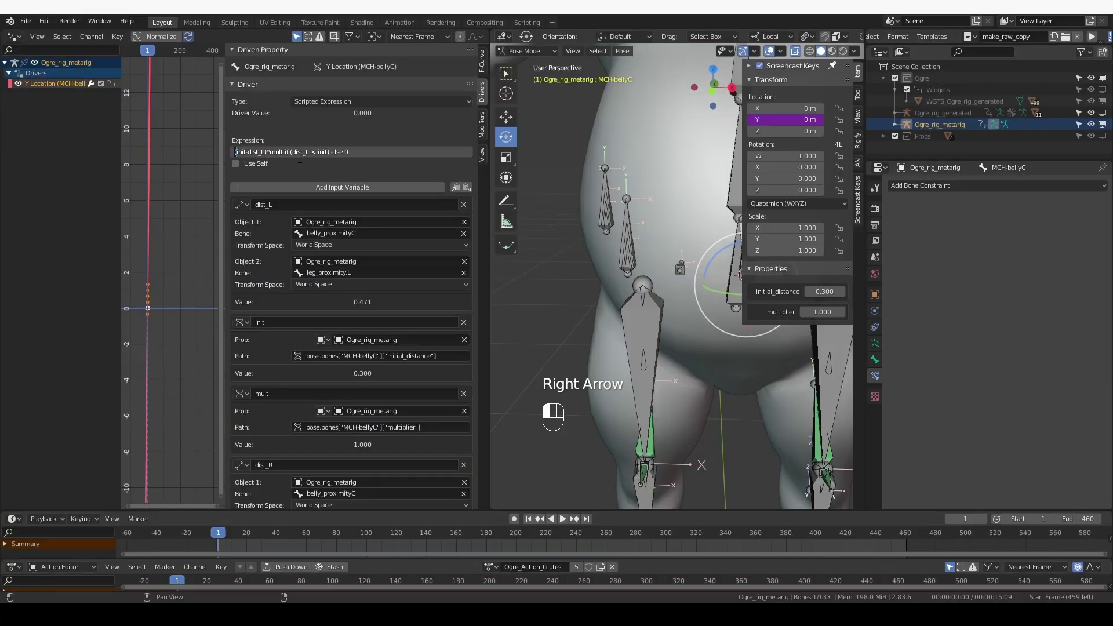
type("(")
key("Right")
key("Right")
key("Right")
key("Right")
key("Right")
key("Right")
key("Right")
key("Right")
key("Right")
key("Right")
key("Right")
key("Right")
key("Right")
key("Right")
key("Right")
key("Right")
key("Right")
key("Right")
key("Right")
key("Right")
type(")")
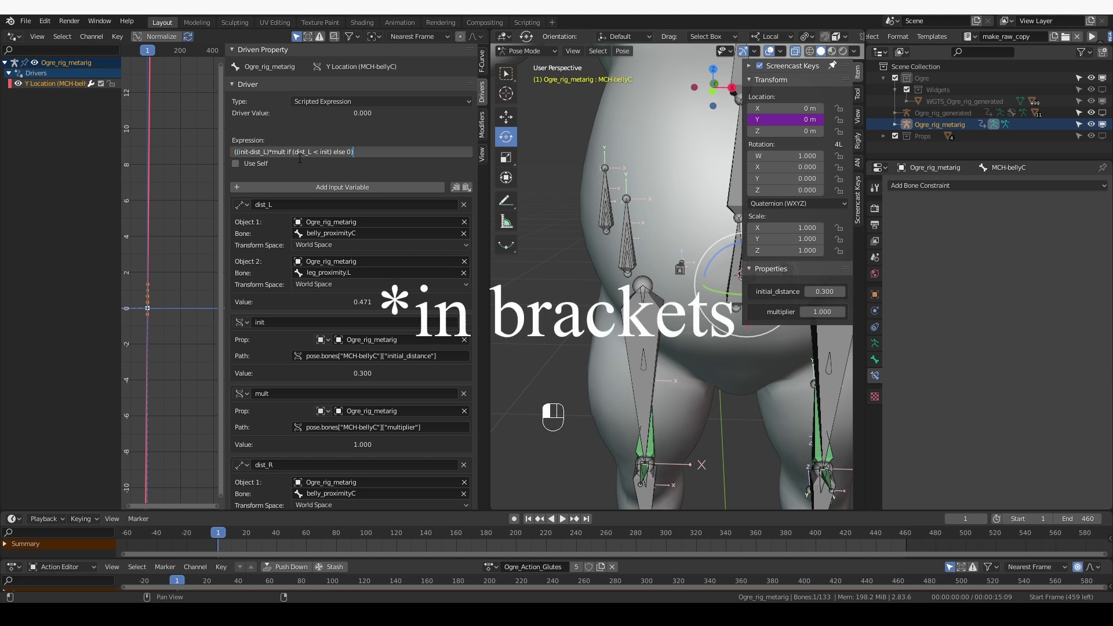
Append a plus sign and a copy of the bracketed term ((init-dist_L)*mult if (dist_L < init) else 0) to the driver expression.
key("ctrl+shift+Left")
key("ctrl+shift+Left")
key("ctrl+shift+Left")
key("ctrl+shift+Left")
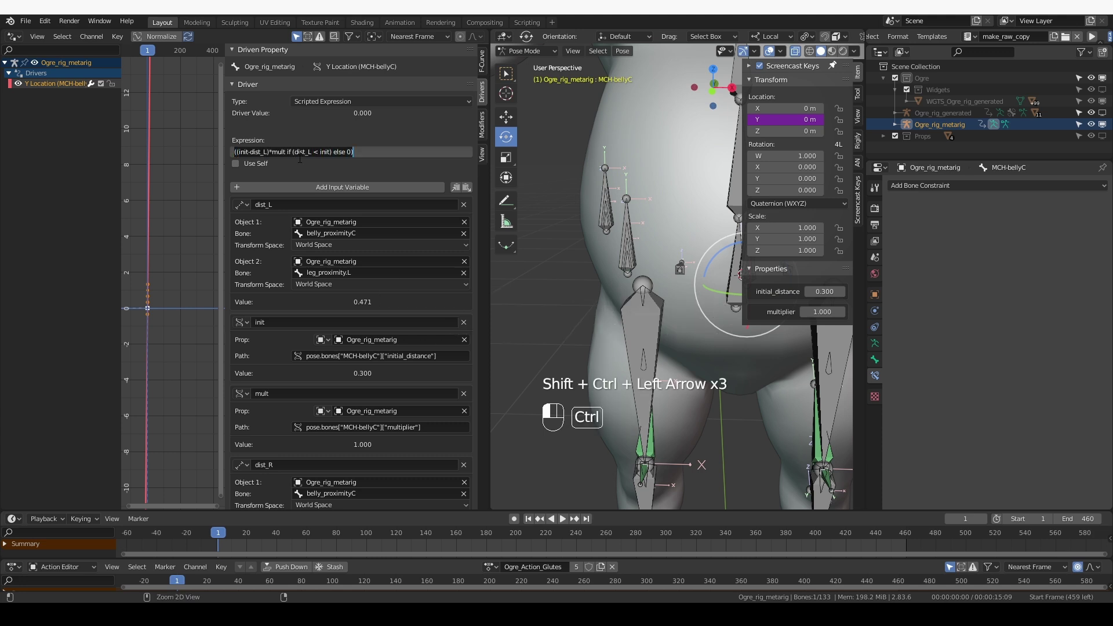
left_click(372, 151)
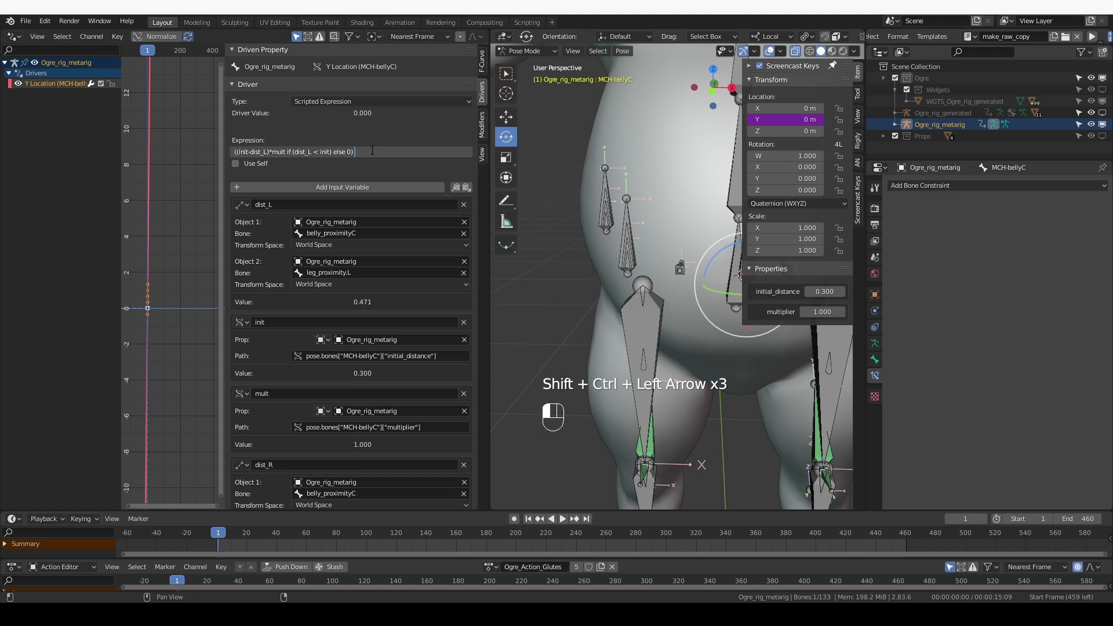
type("+")
type("((init-dist_L)*mult if (dist_L < init) else 0)")
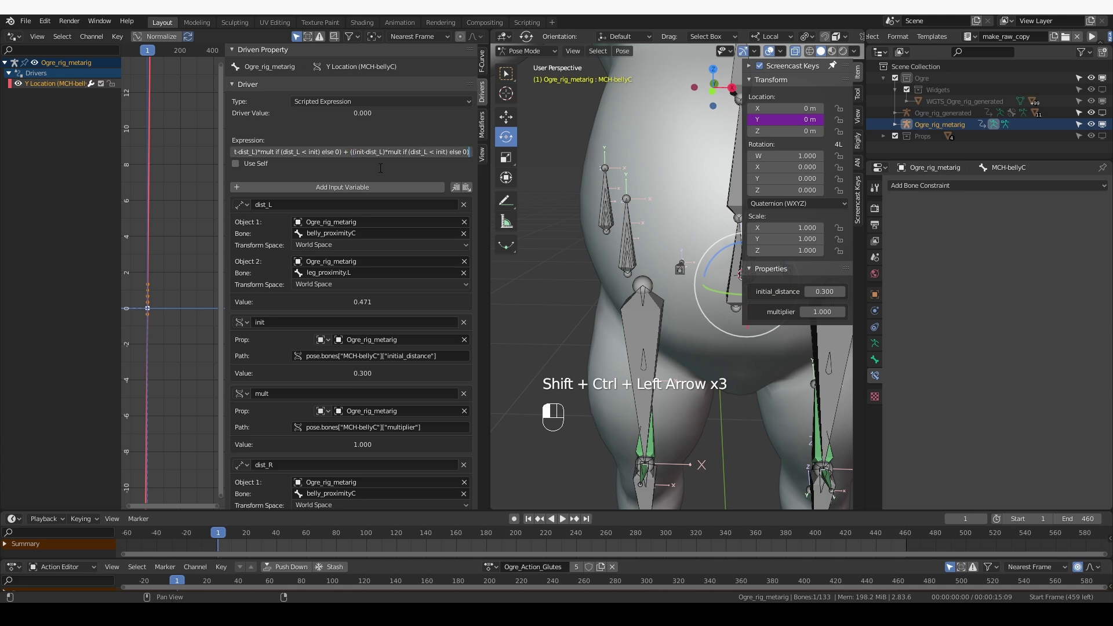
Change both dist_L references in the second term of the expression to dist_R and apply the expression.
key("Right")
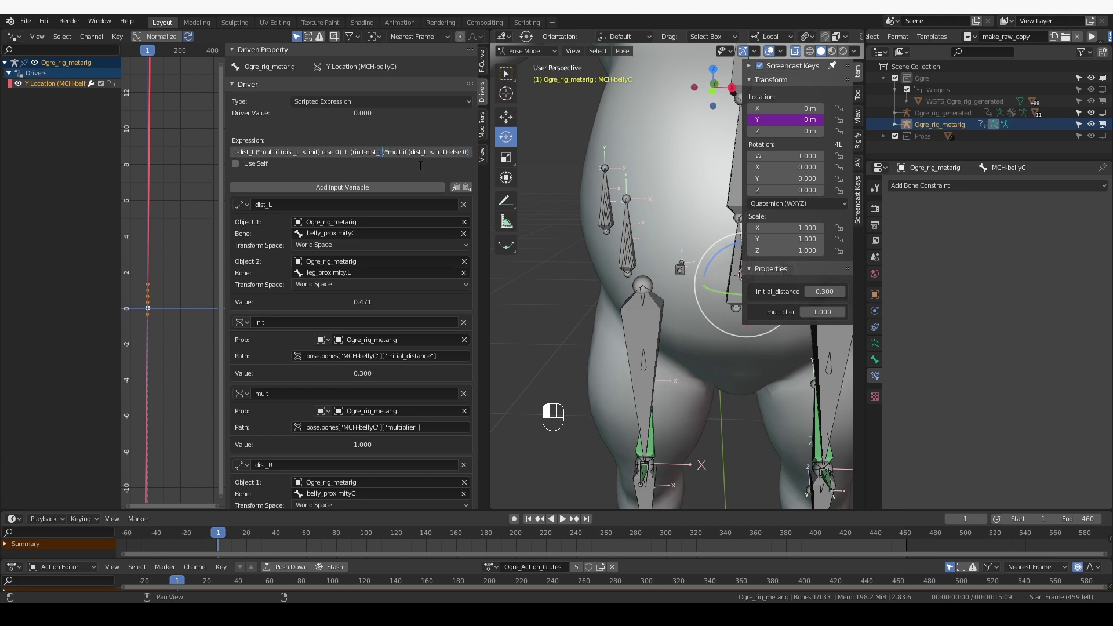
key("BackSpace")
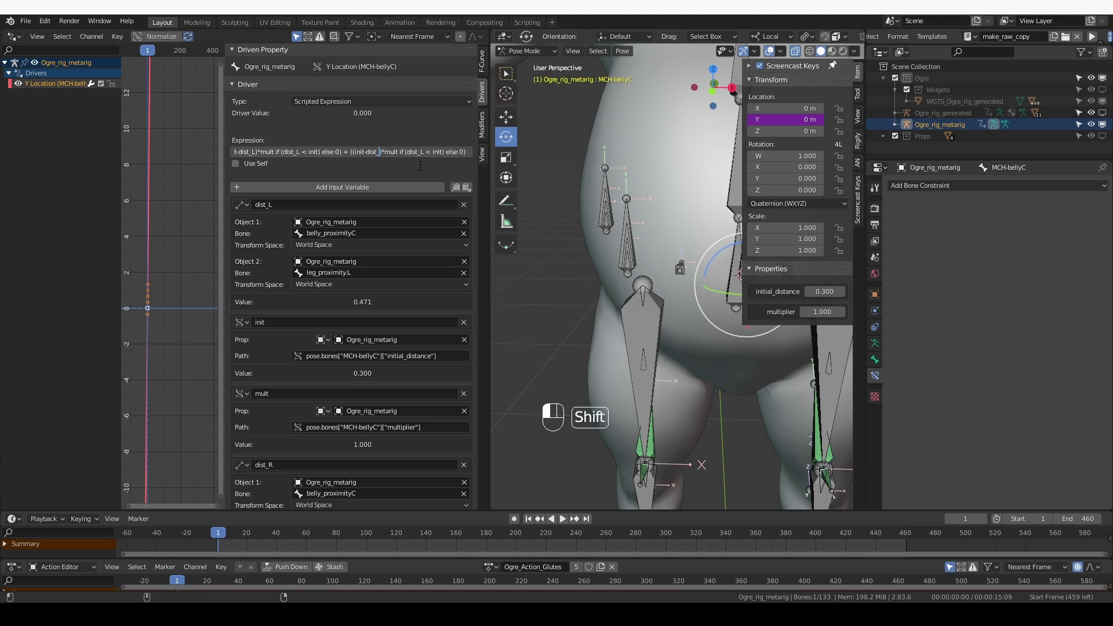
type("R")
key("Right")
key("Right")
key("Right")
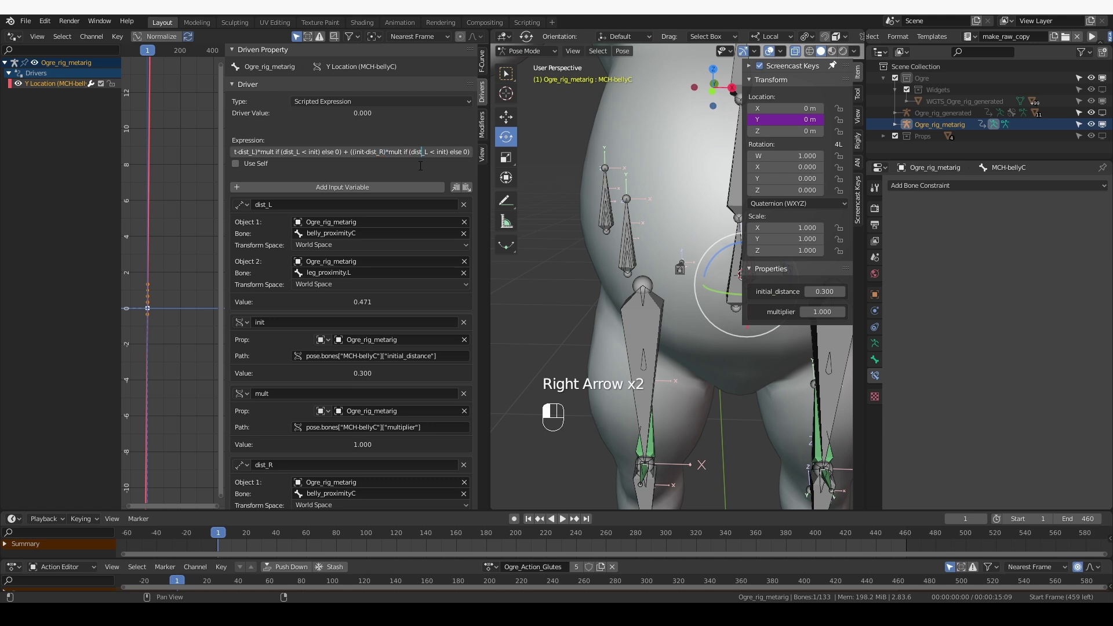
key("BackSpace")
type("R")
left_click(421, 166)
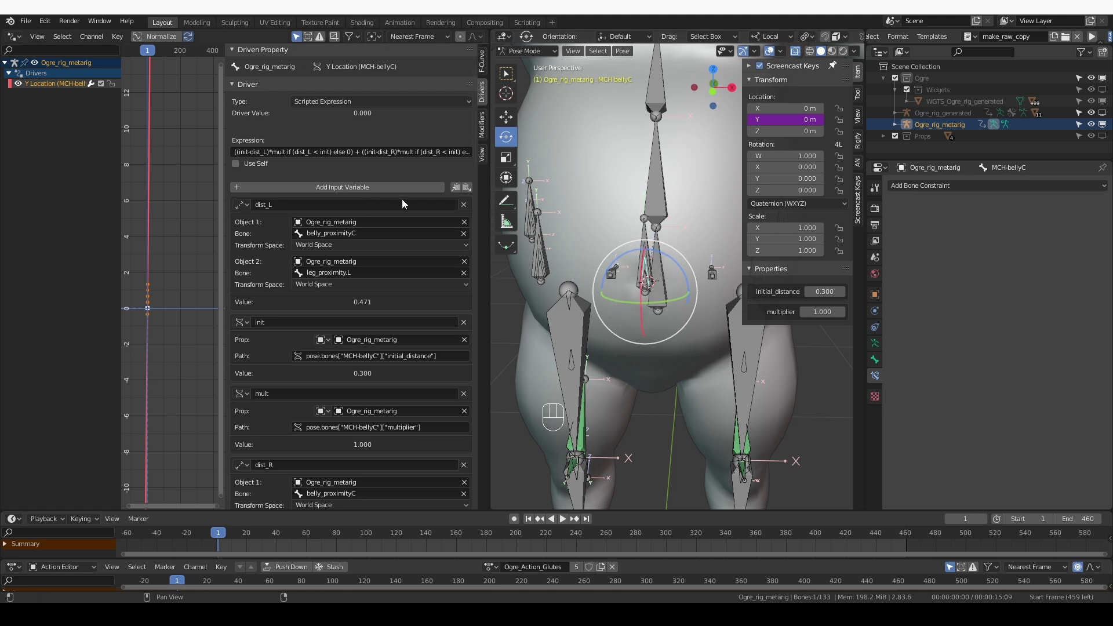
Annotate an upward arrow beside the central belly bones and examine the dist_L and dist_R terms of the driver expression.
mouse_move(631, 228)
left_mouse_down()
mouse_move(628, 123)
mouse_move(615, 149)
mouse_move(648, 143)
left_mouse_up()
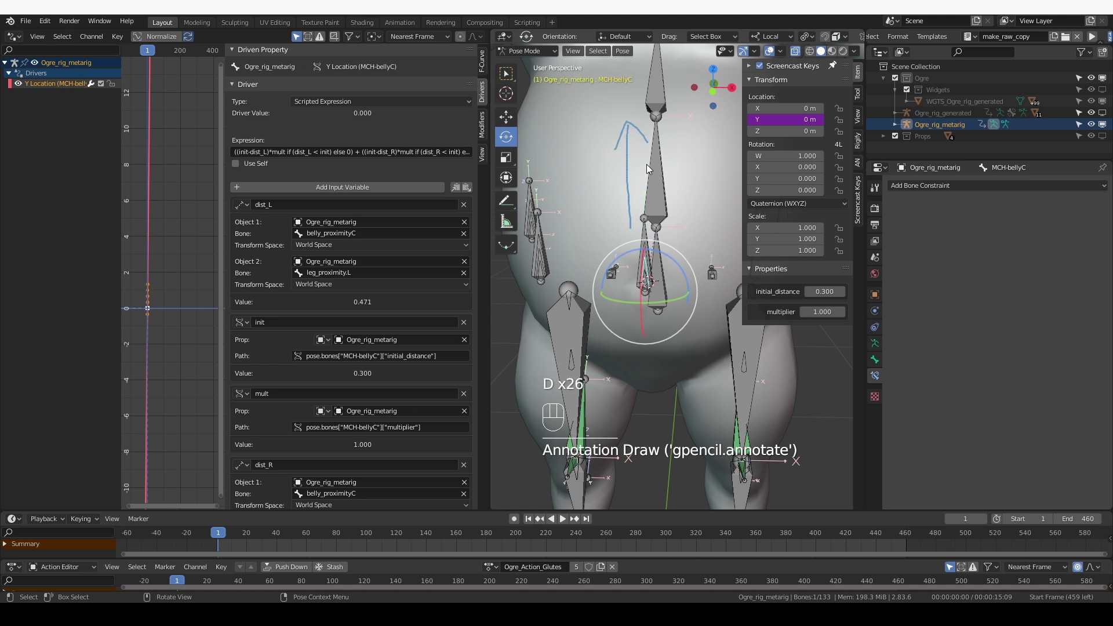
left_click(344, 151)
left_click(345, 152)
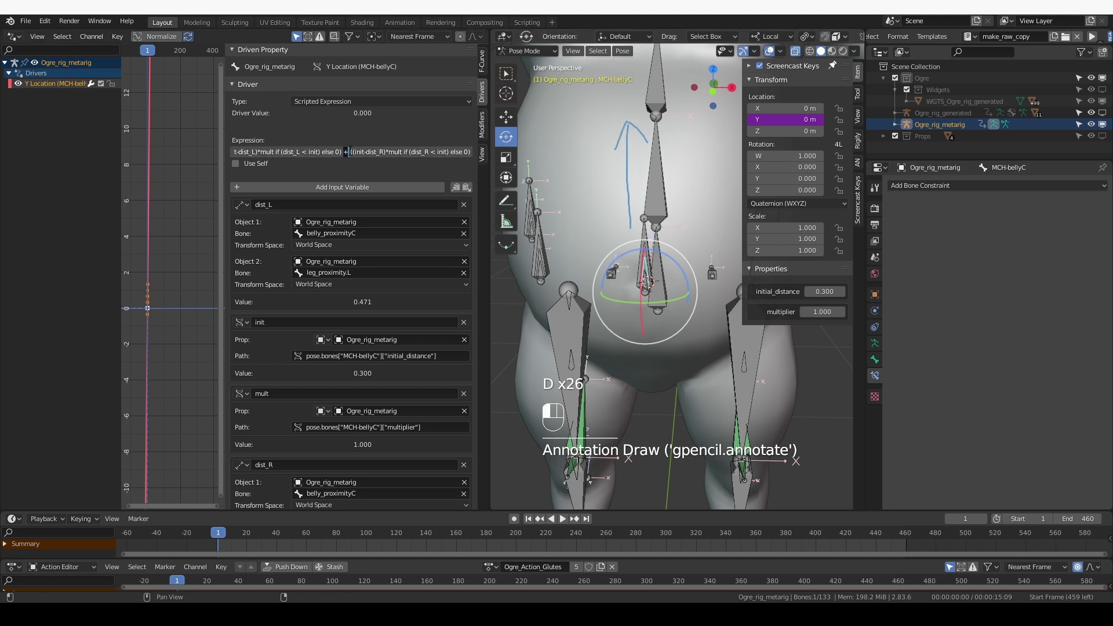
left_click(375, 152)
left_click_drag(342, 152, 231, 152)
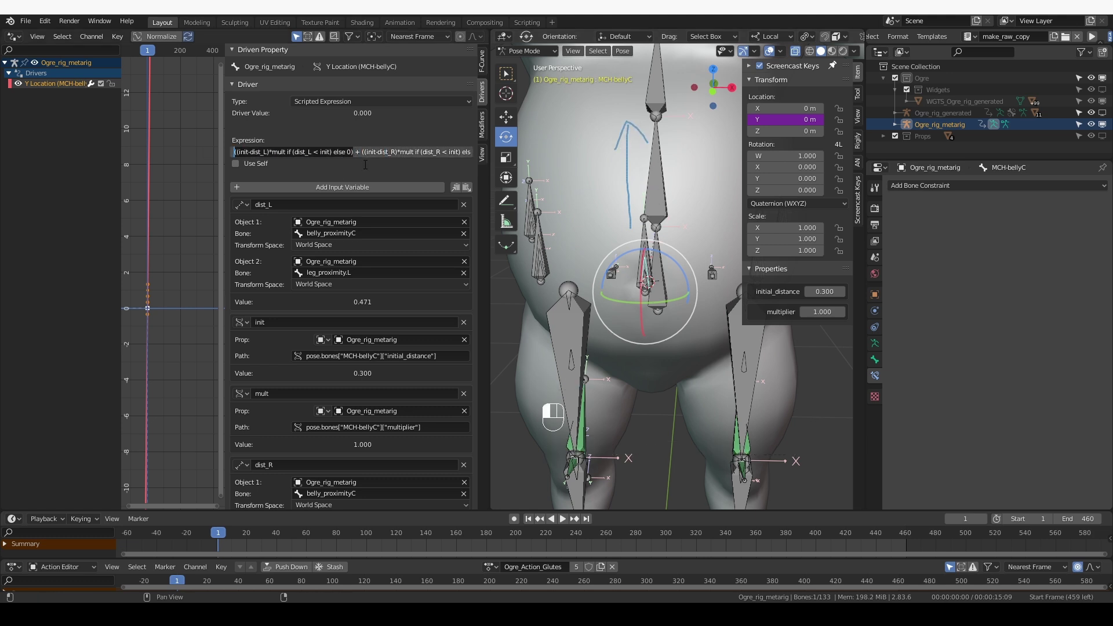
left_click(353, 164)
left_click(353, 154)
left_click(347, 154)
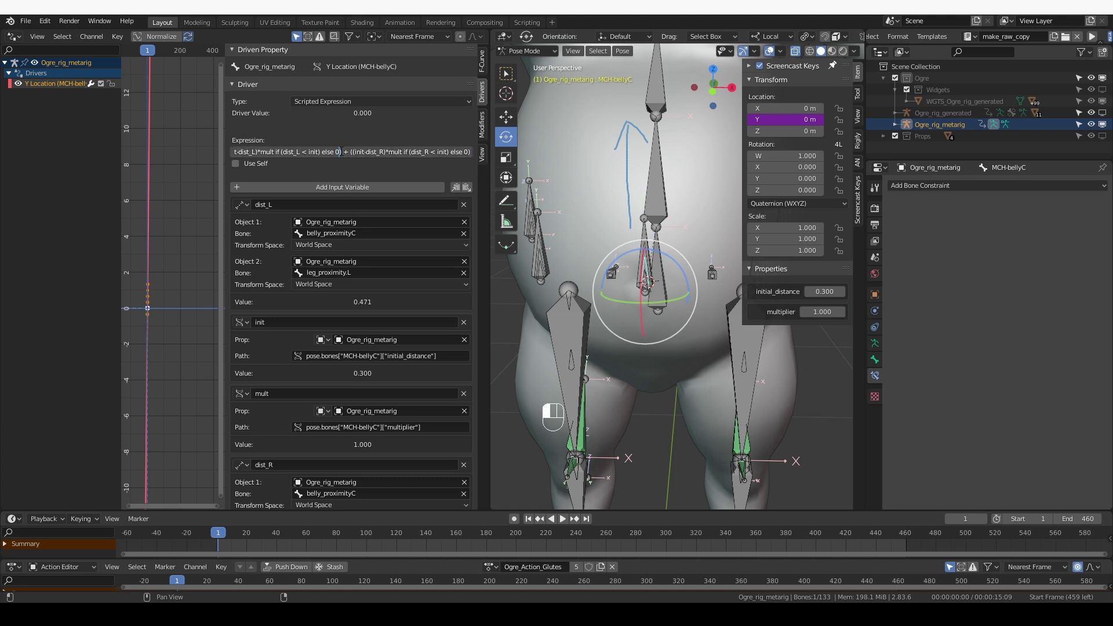
left_click_drag(340, 153, 213, 156)
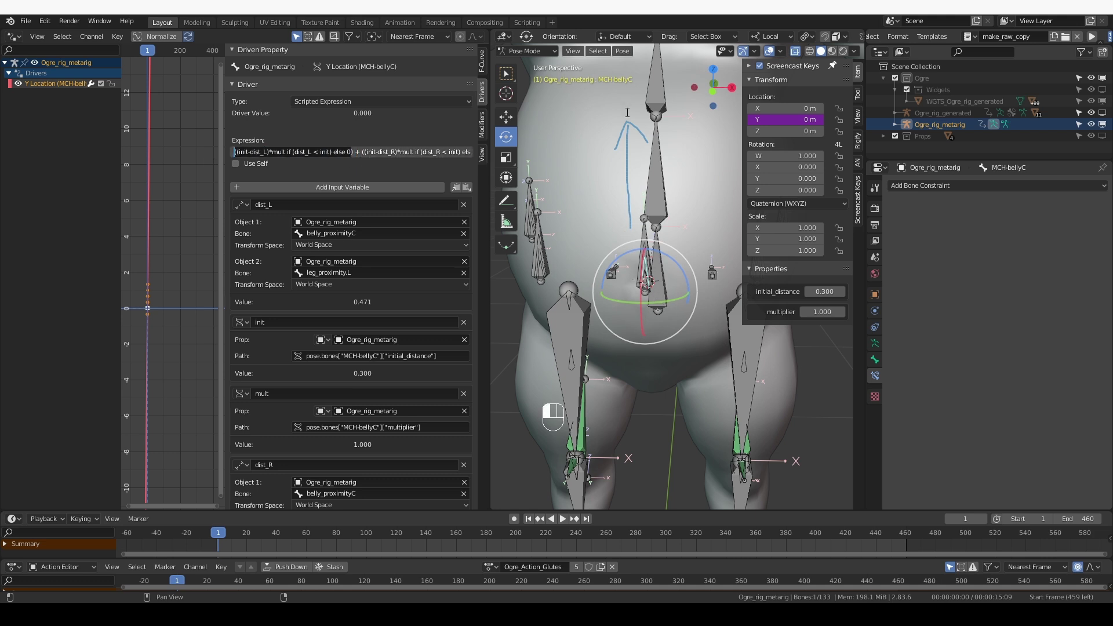
left_click_drag(361, 152, 472, 176)
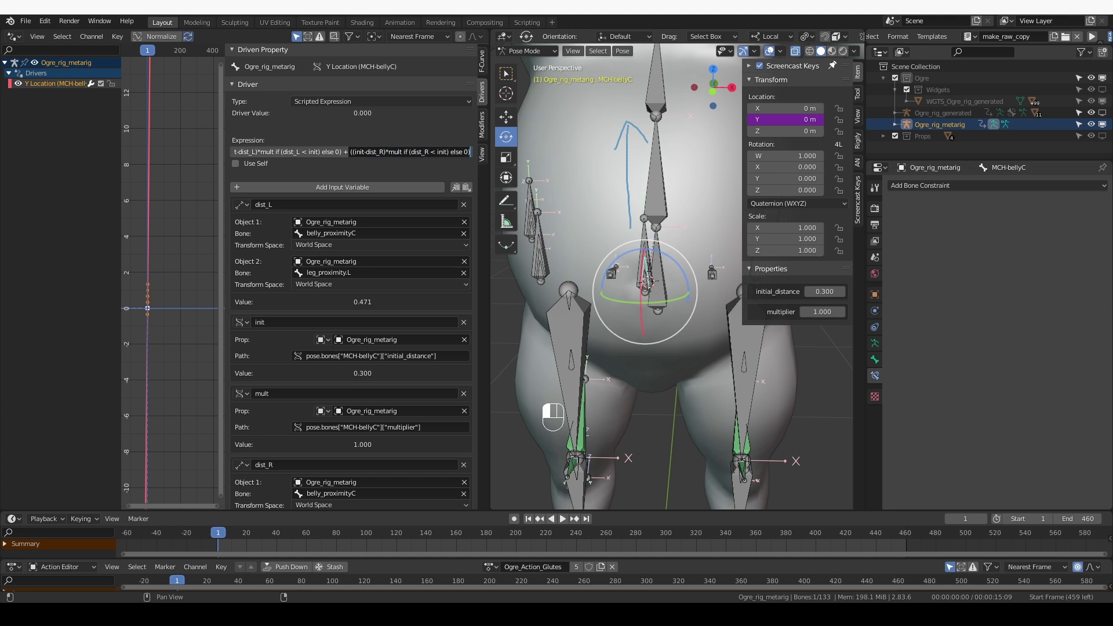
left_click(341, 153)
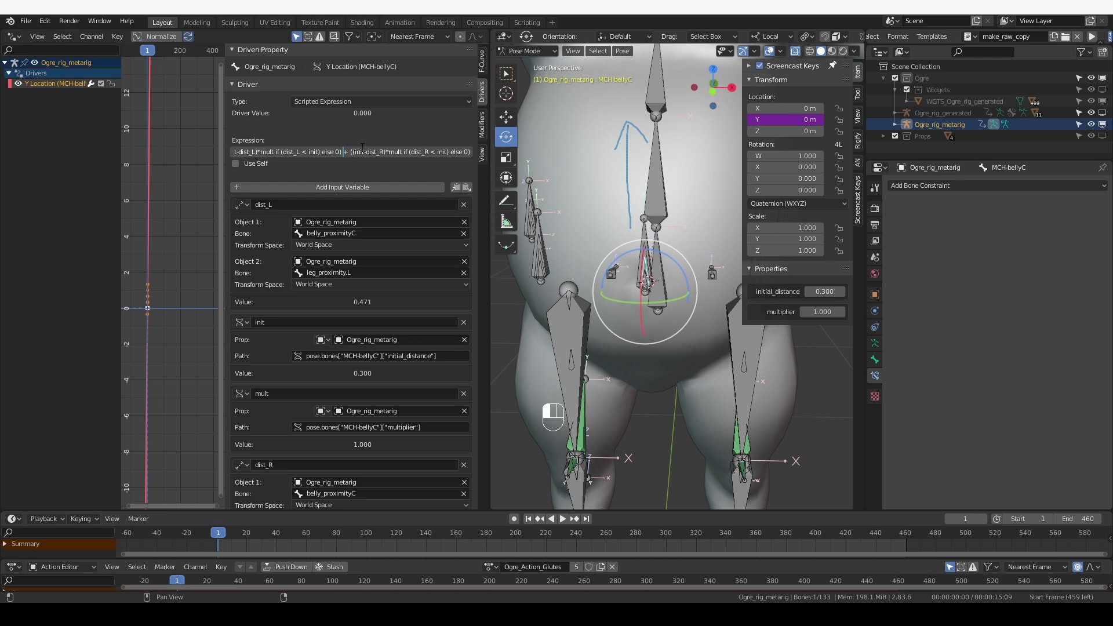
Rotate the ogre's right thigh bone up toward the belly to test the driver.
left_click(573, 335)
key("r")
right_click(590, 321)
key("e")
key("r")
left_click(691, 246)
Rotate the thigh.L bone to test the belly driver with the second leg.
left_click(738, 325)
key("r")
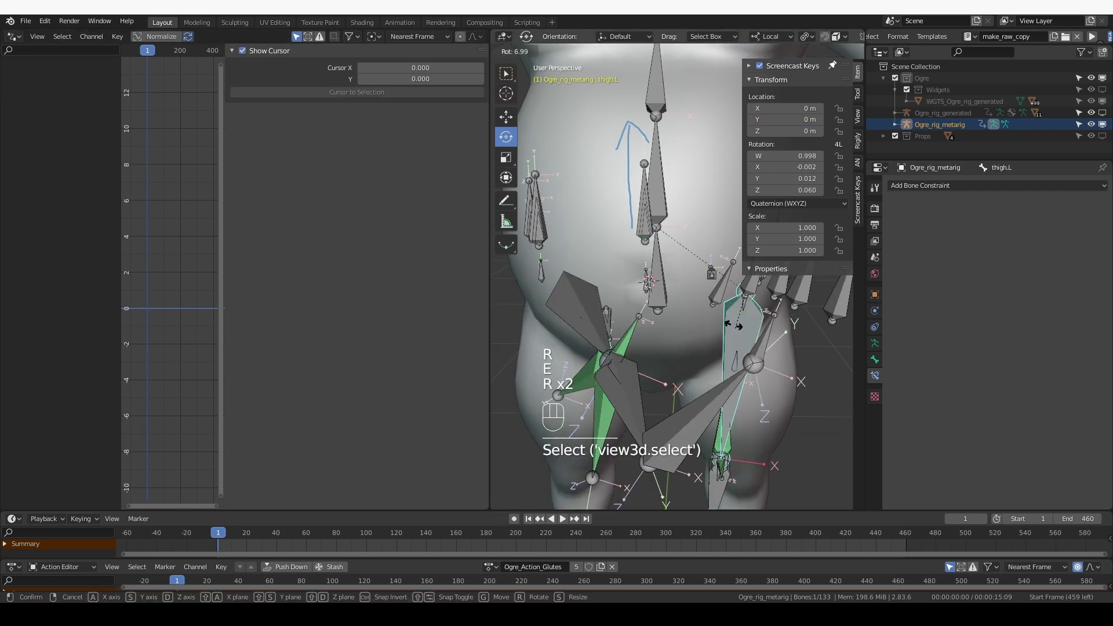